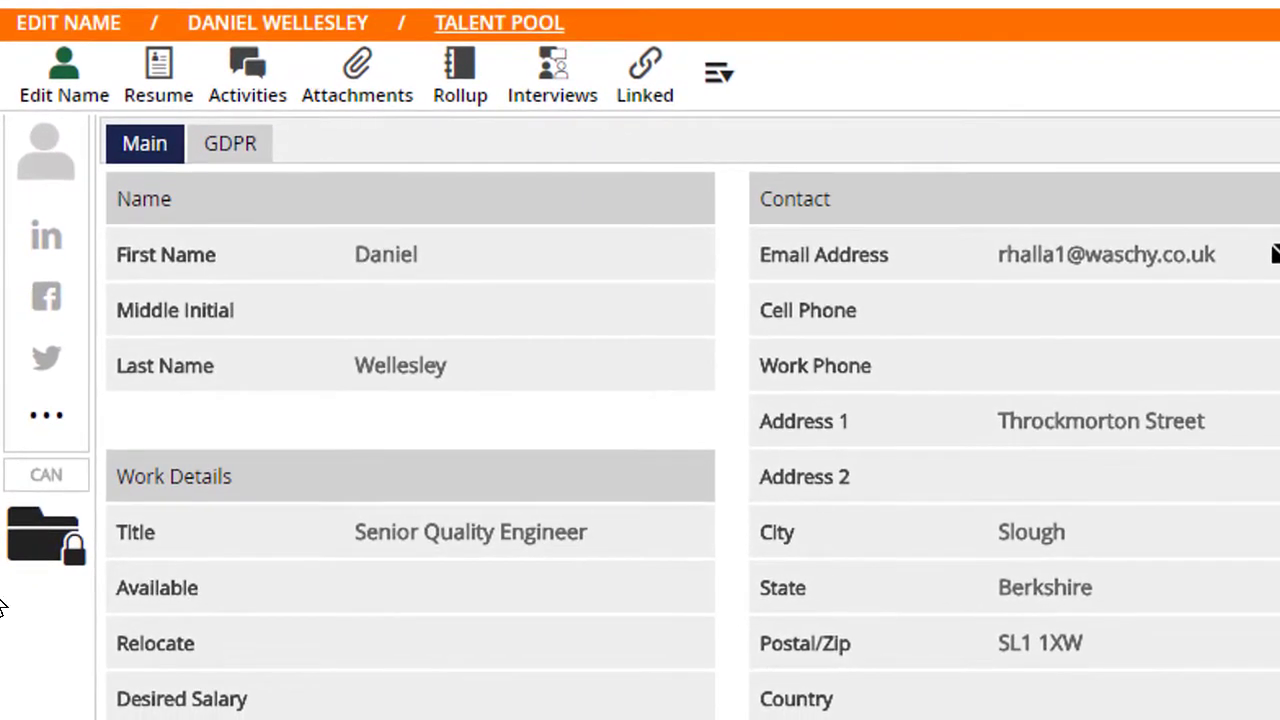
Examine the candidate record's GDPR consent fields and the options offered for EUC Consent Purpose
click(247, 156)
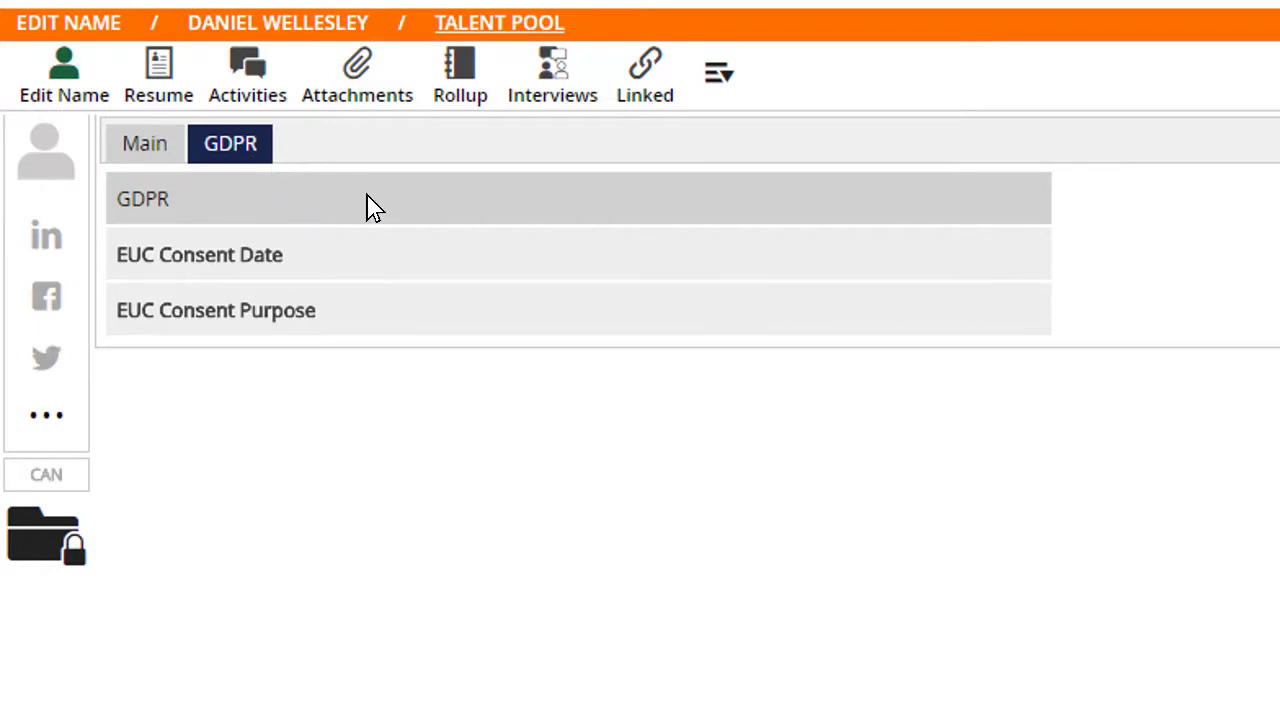
click(1027, 415)
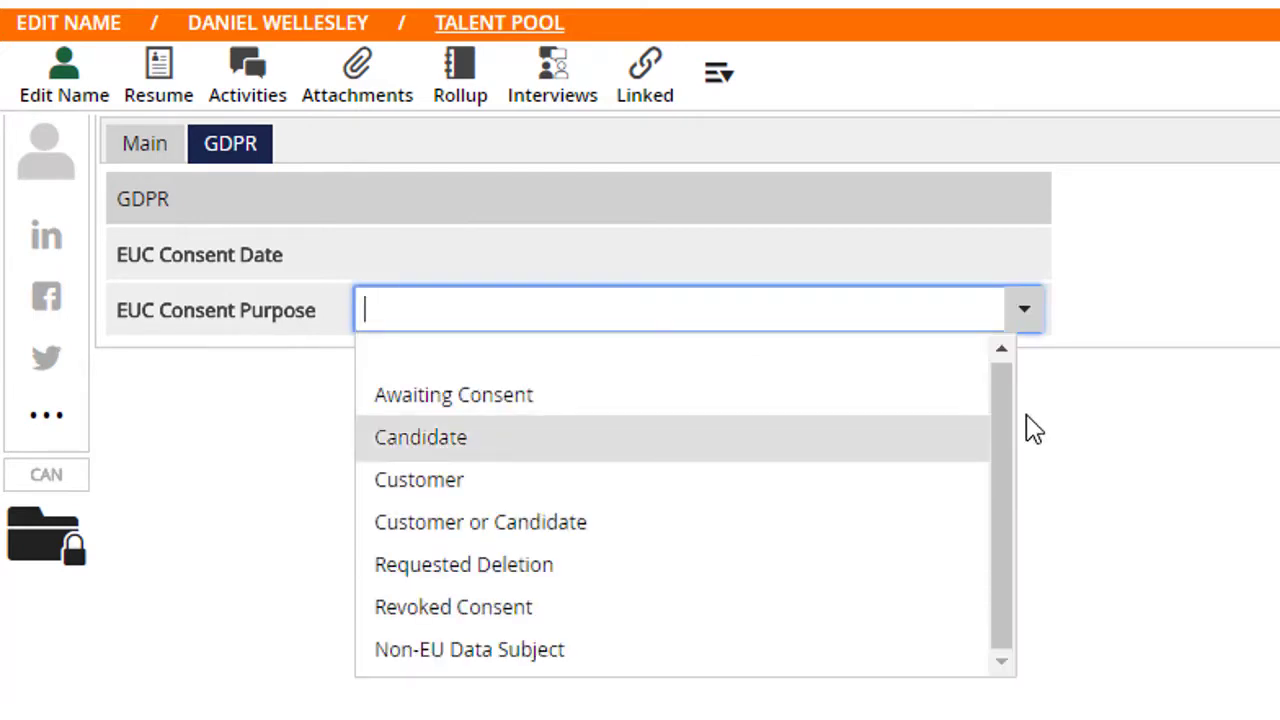
key(Down)
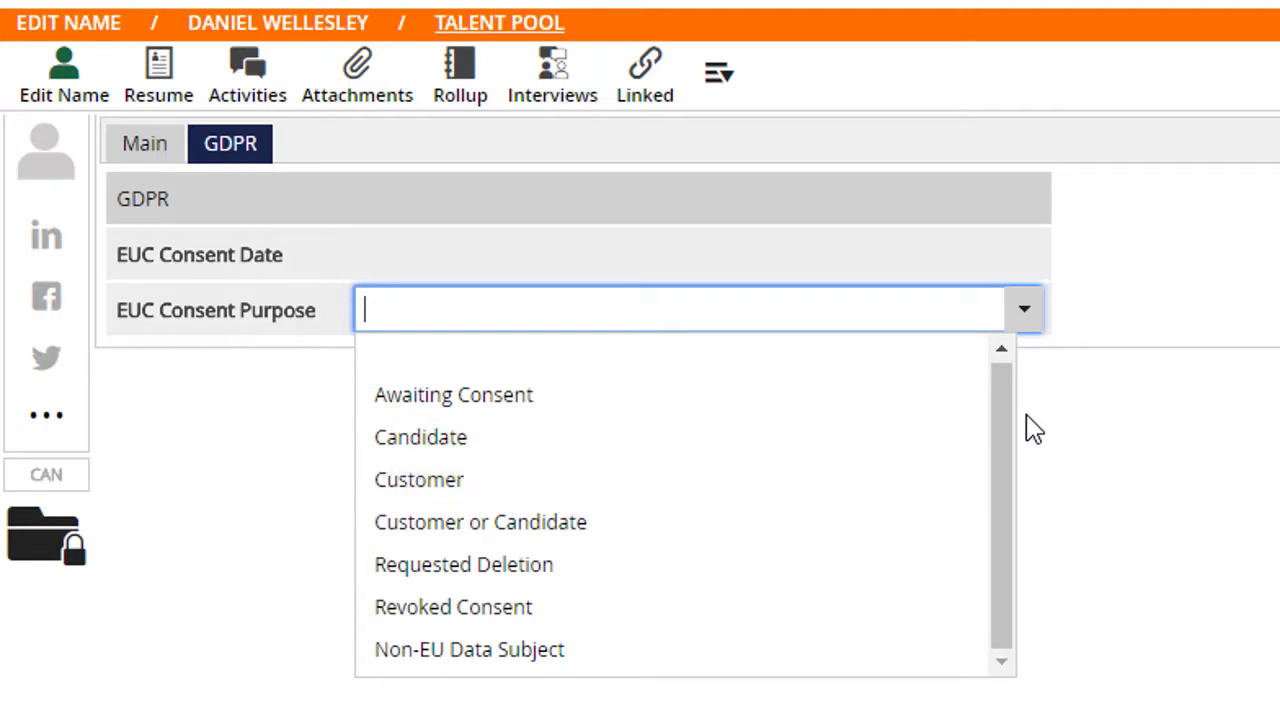
key(Up)
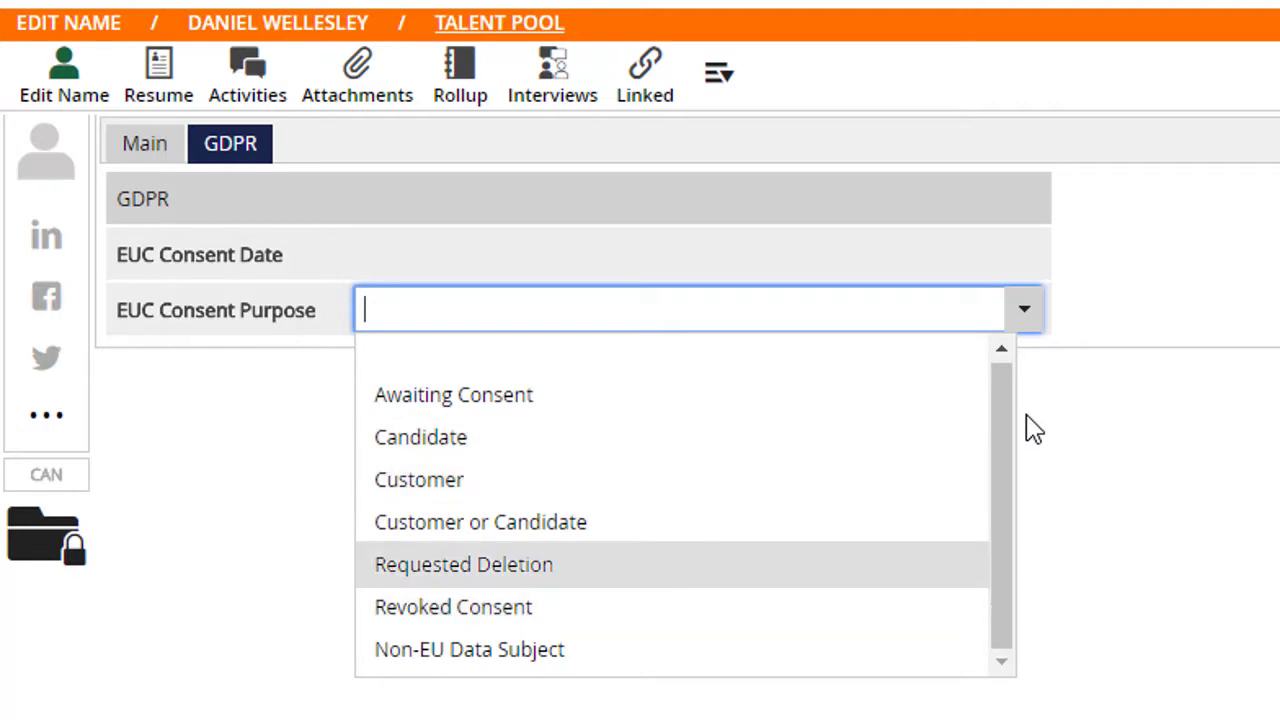
key(Down)
key(Down)
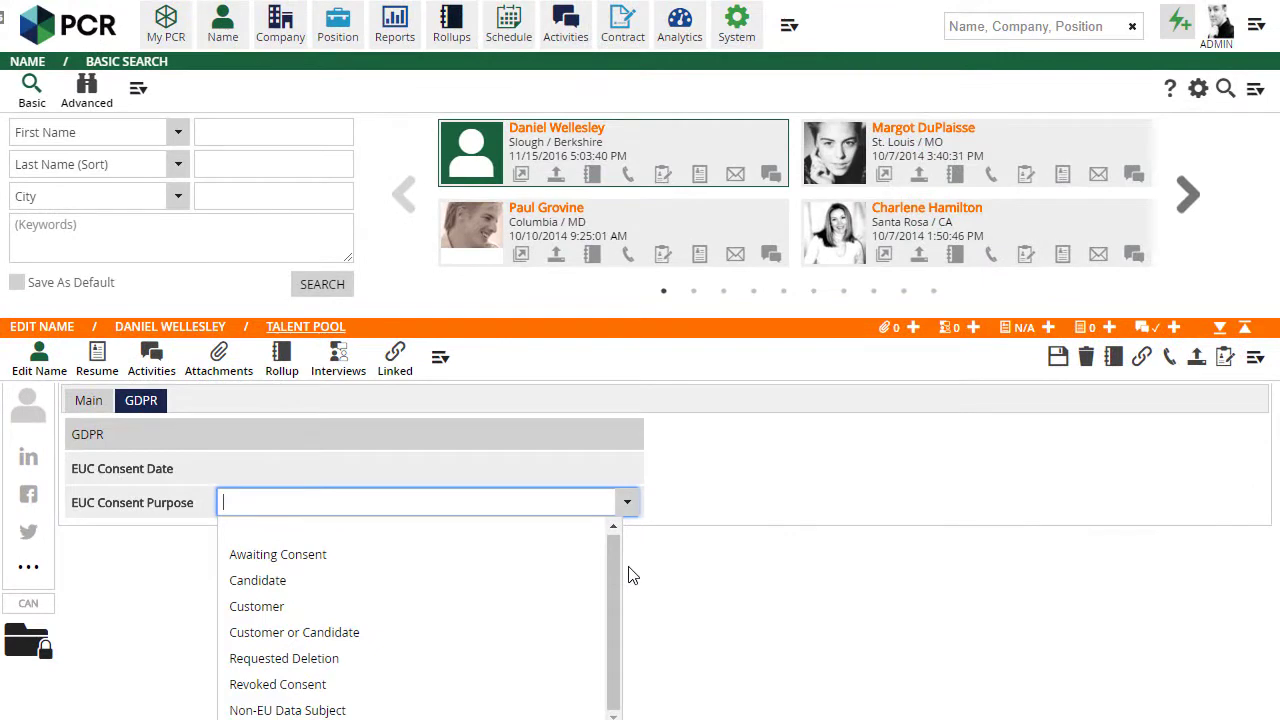
click(629, 571)
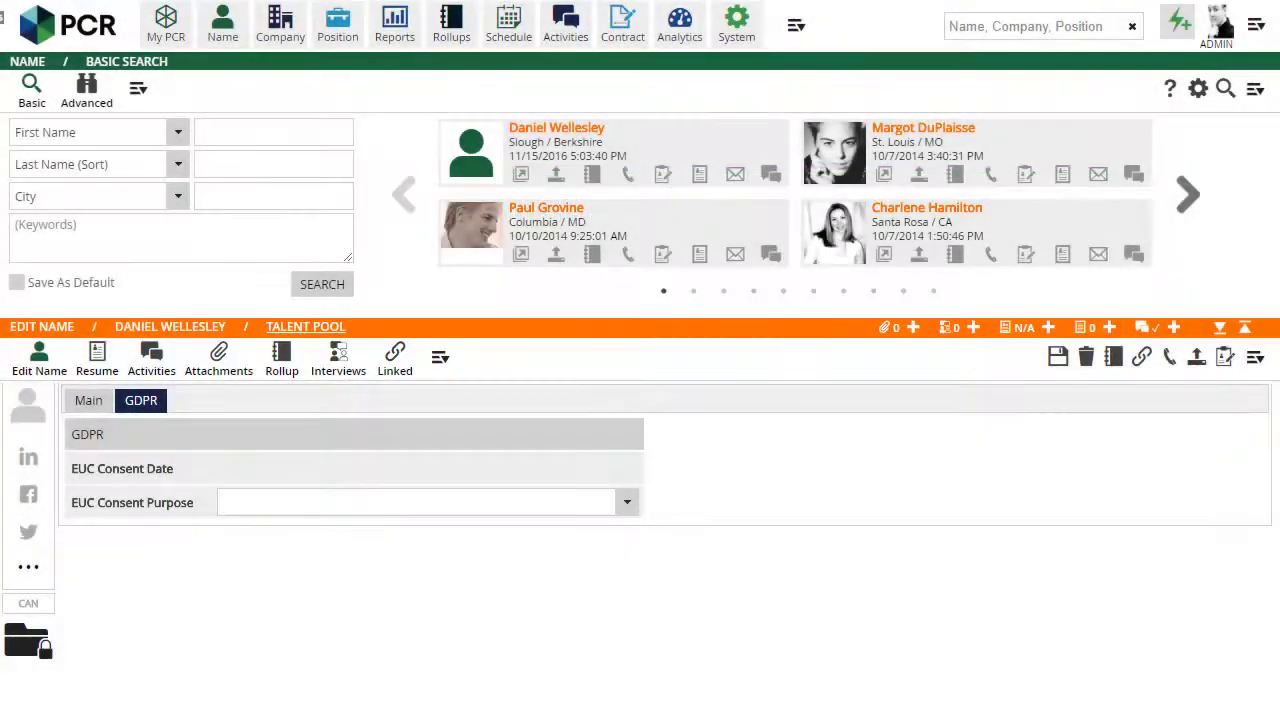
Search activities dated 2/2/2018 to 5/2/2018 with the activity type EMAILRECD
click(567, 40)
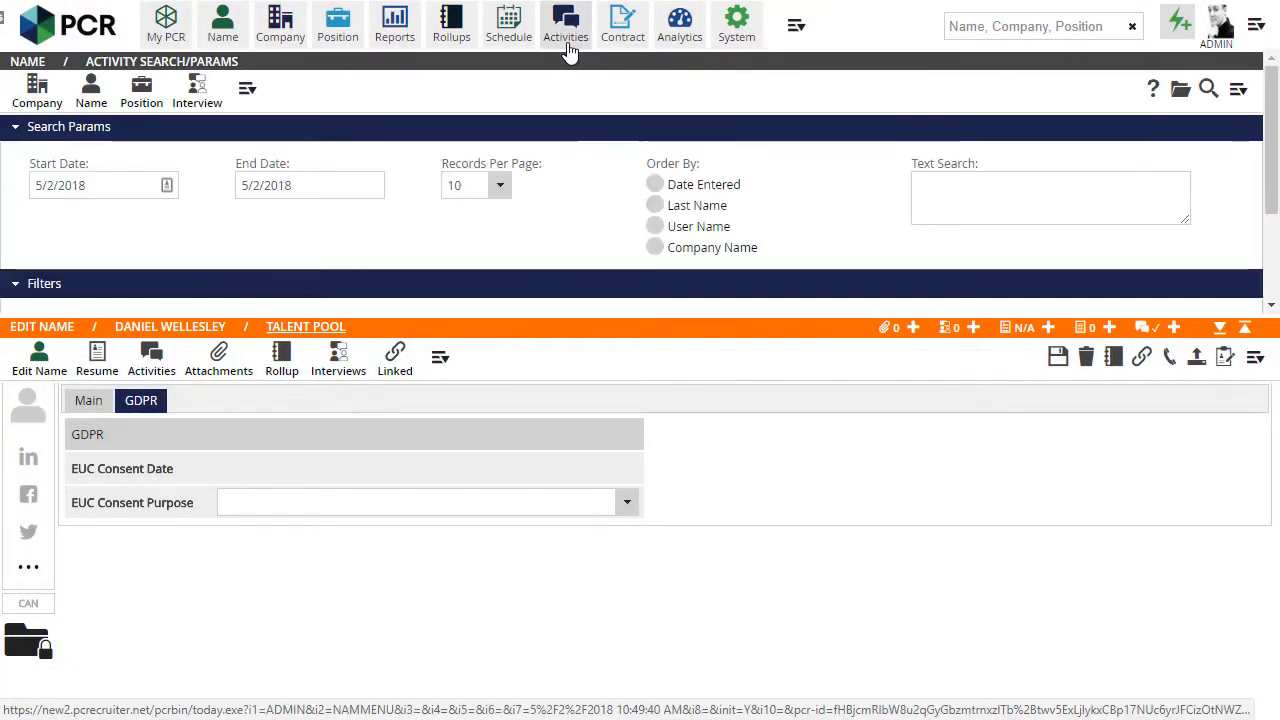
click(42, 185)
click(16, 190)
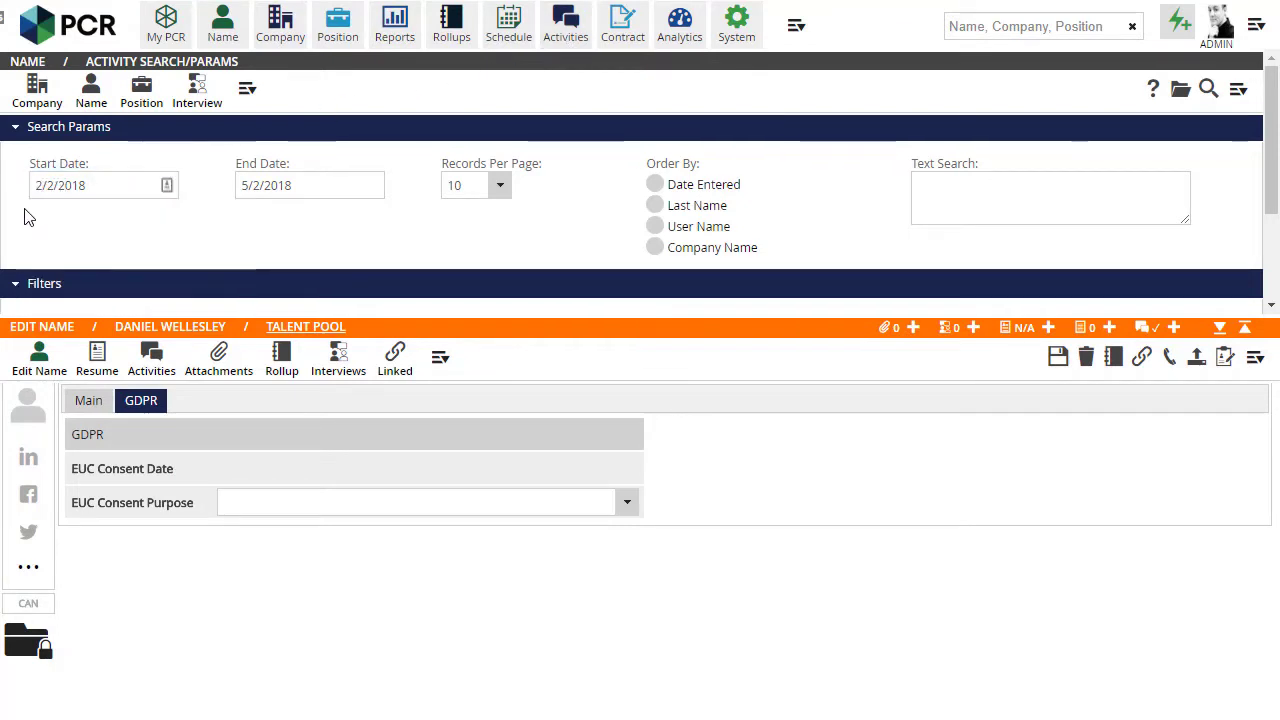
scroll(28, 215, down, 3)
click(713, 195)
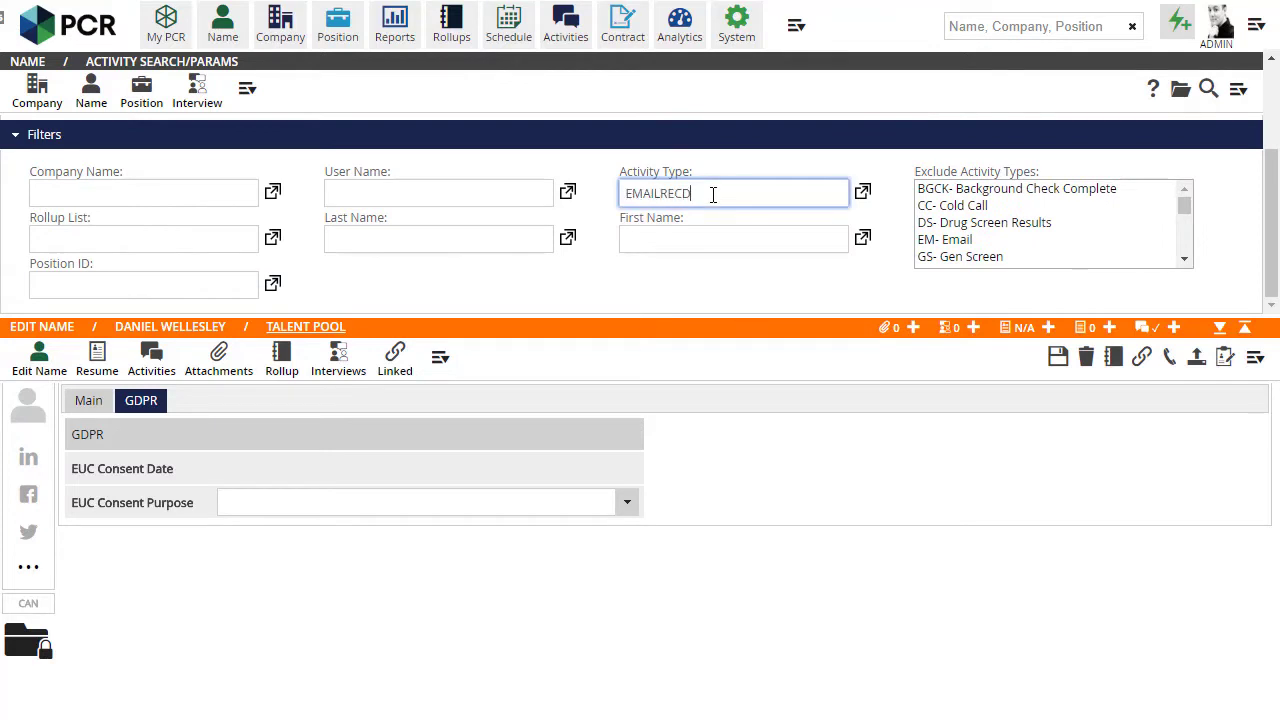
click(1209, 95)
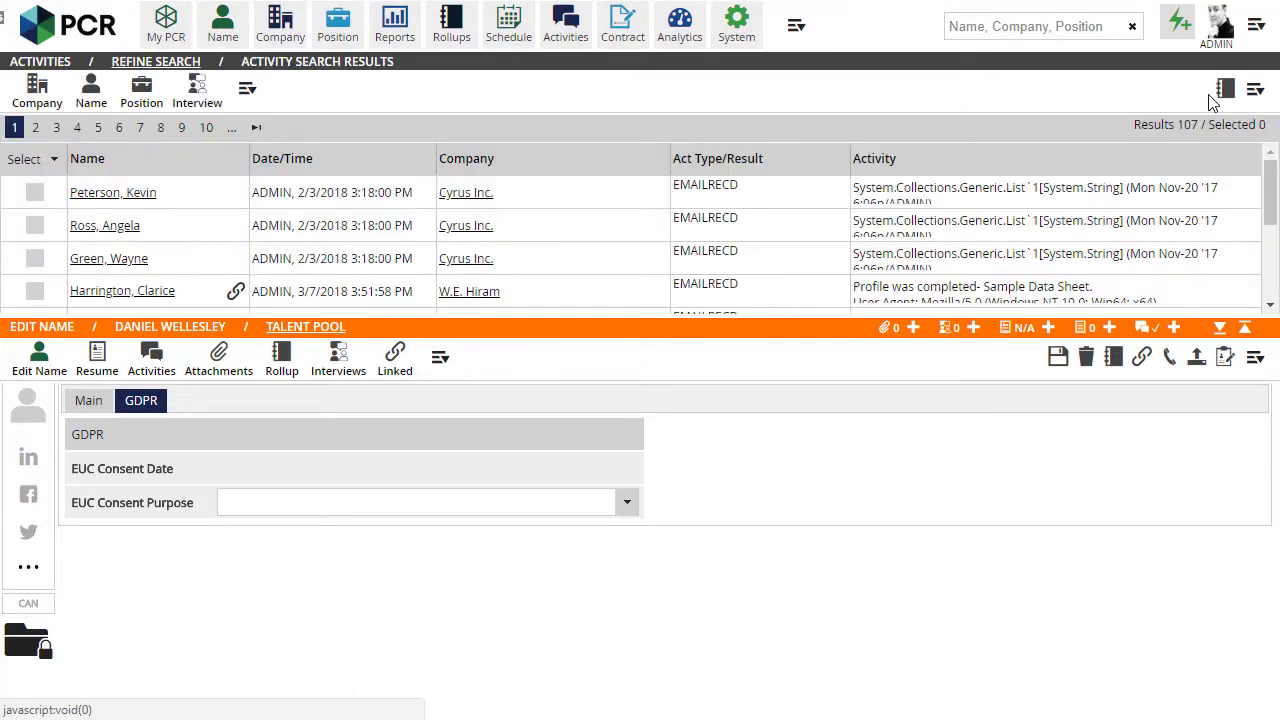
Select all activity search results and add them to a new rollup list named Feb-May 2018
click(22, 161)
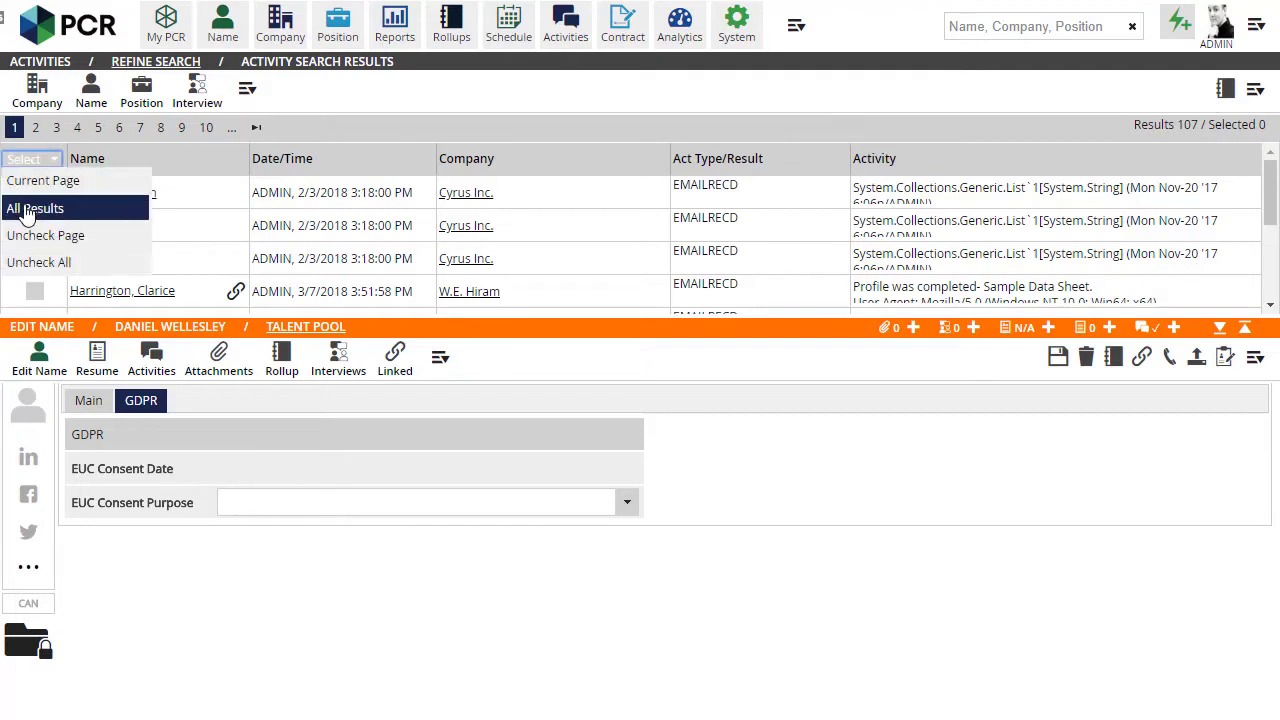
click(28, 212)
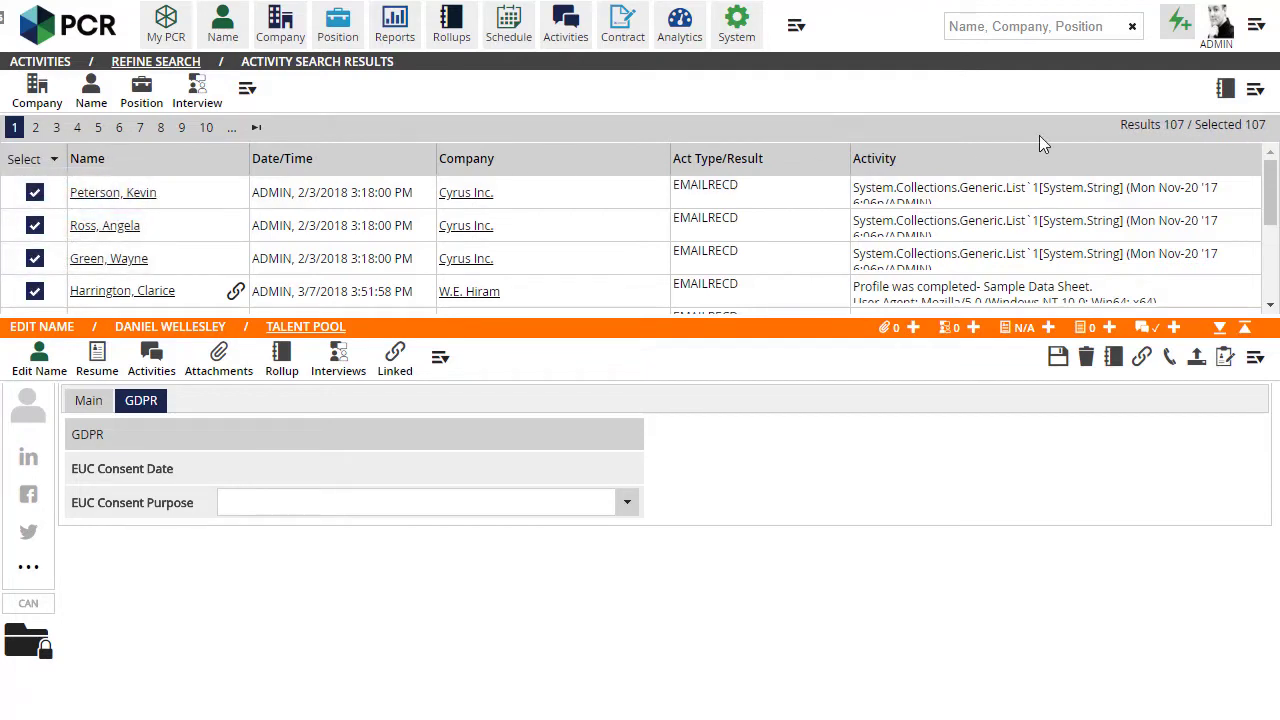
click(1227, 92)
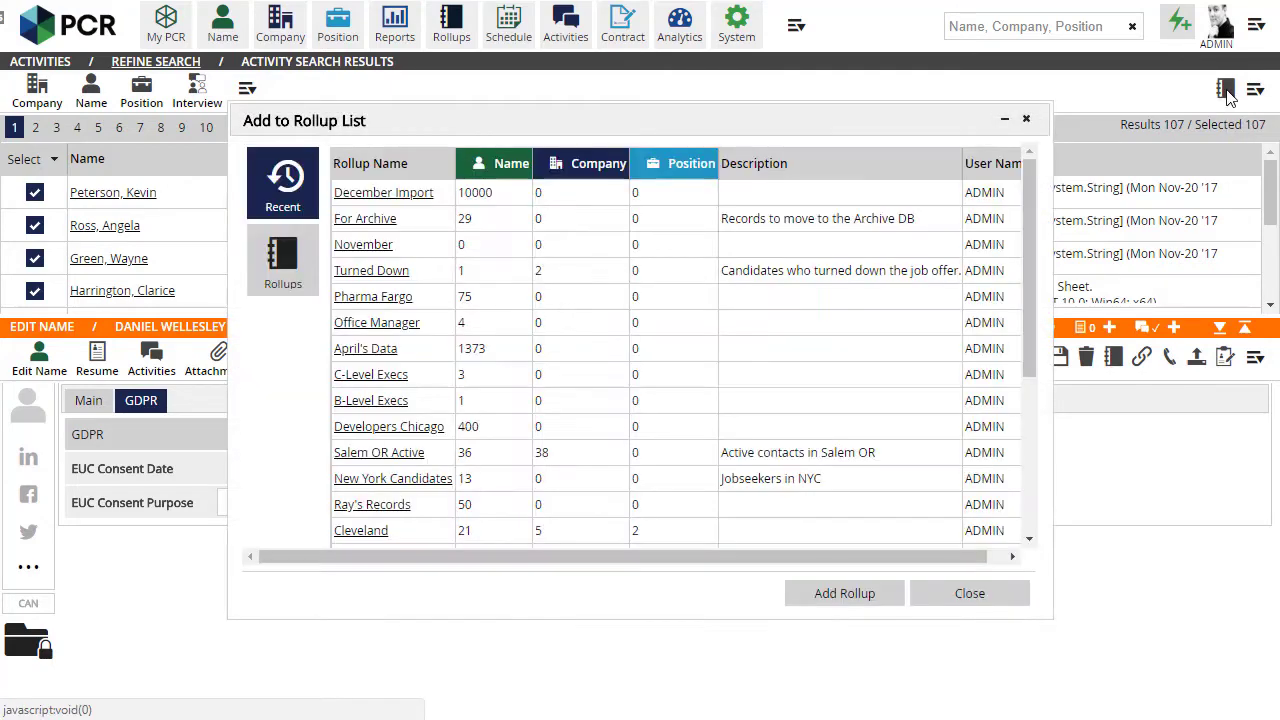
click(829, 594)
text(Feb-May 2018)
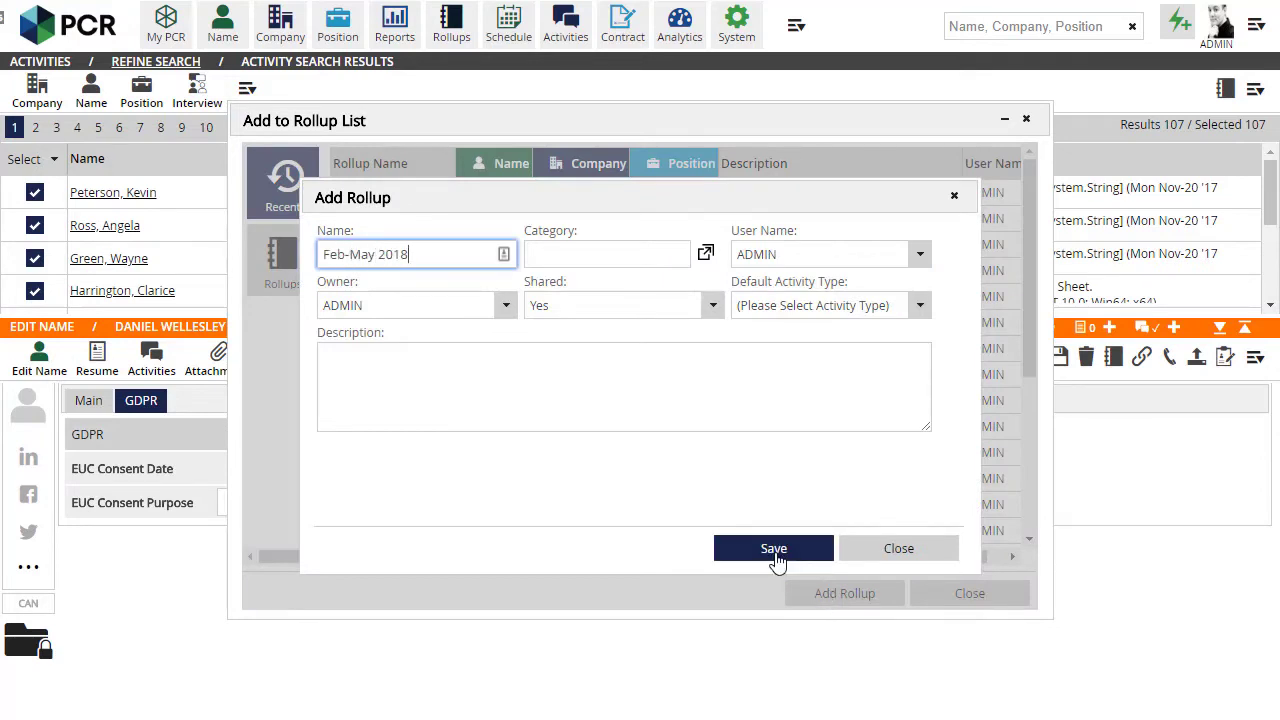
click(777, 558)
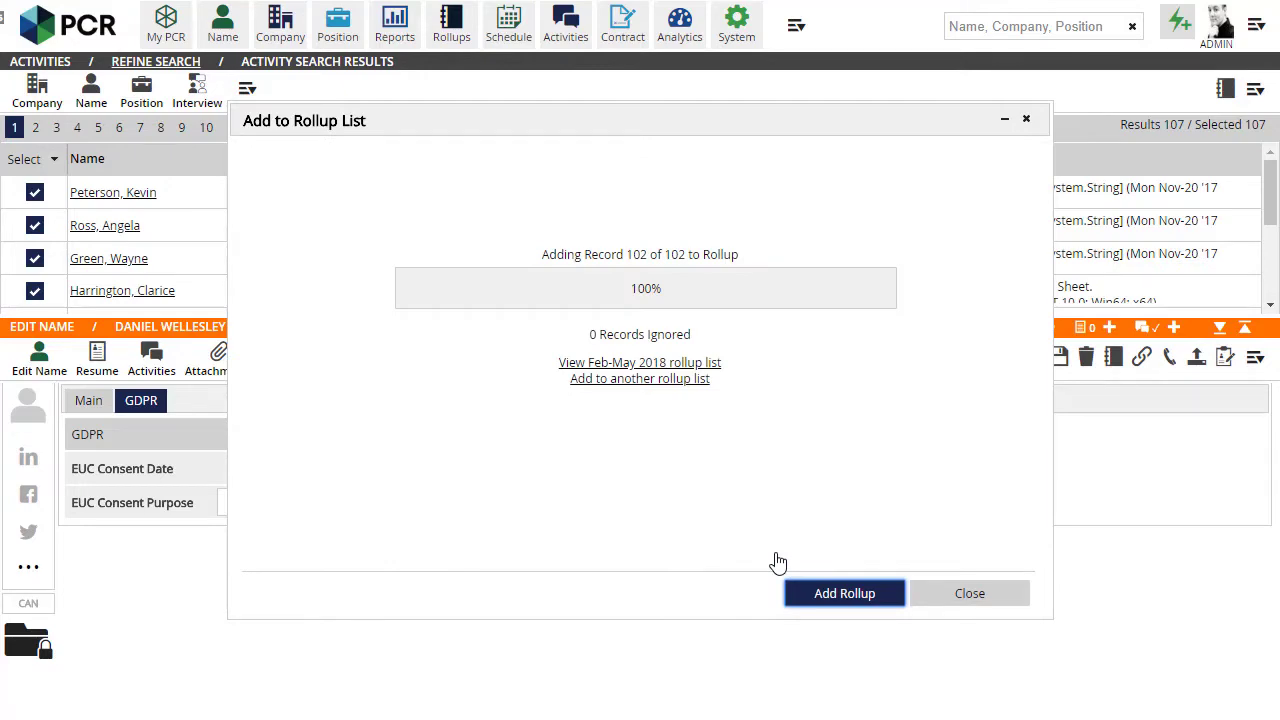
View the Feb-May 2018 rollup list and add the predefined filter condition Status NOT LIKE H
click(705, 366)
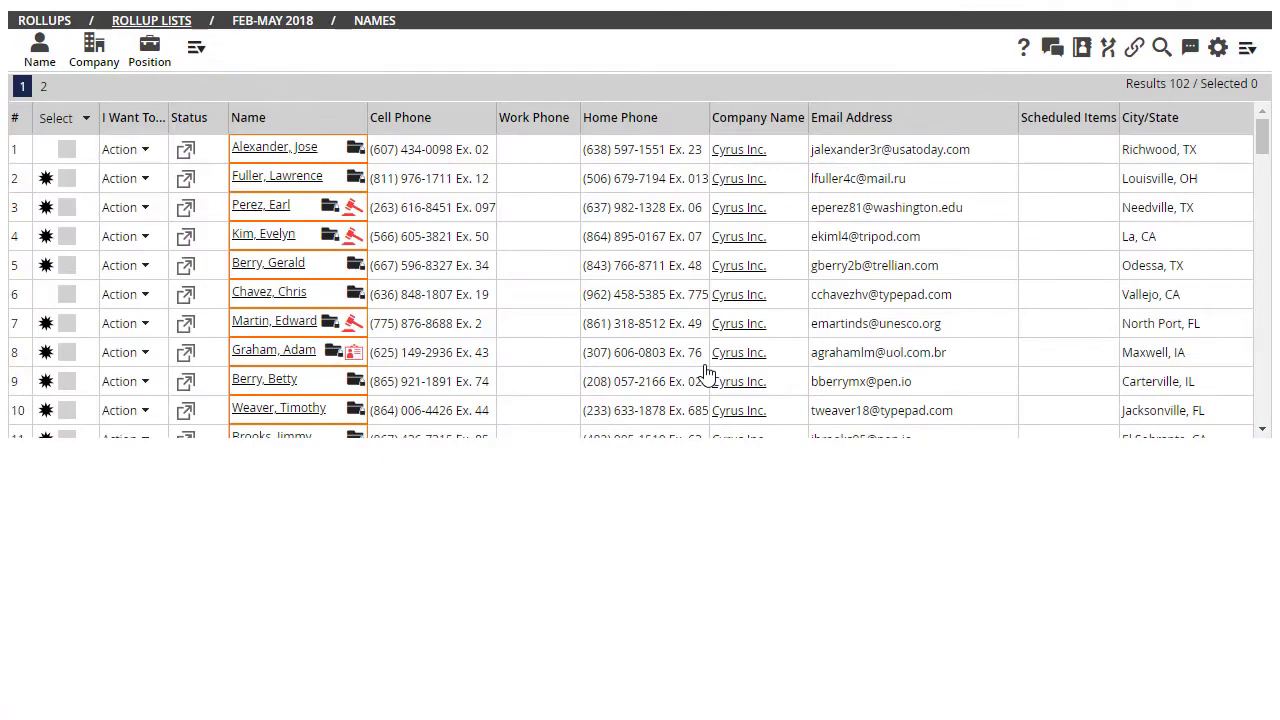
click(1161, 47)
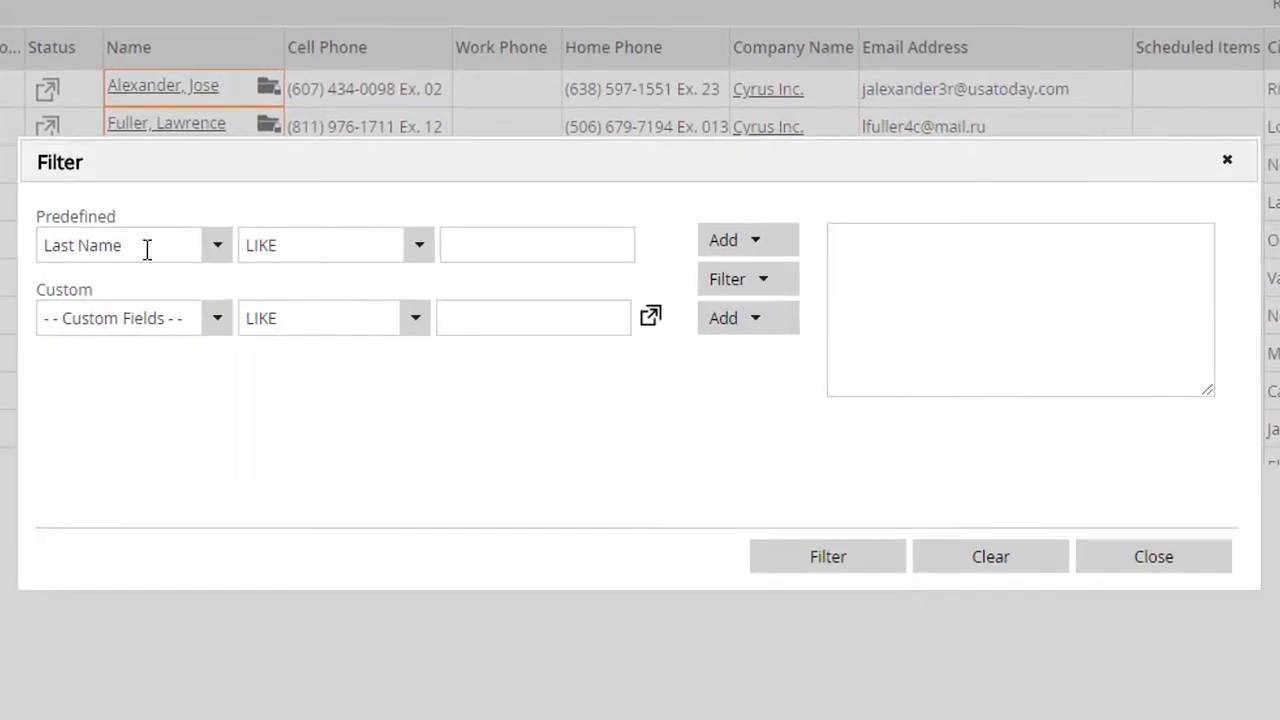
click(175, 258)
text(stat)
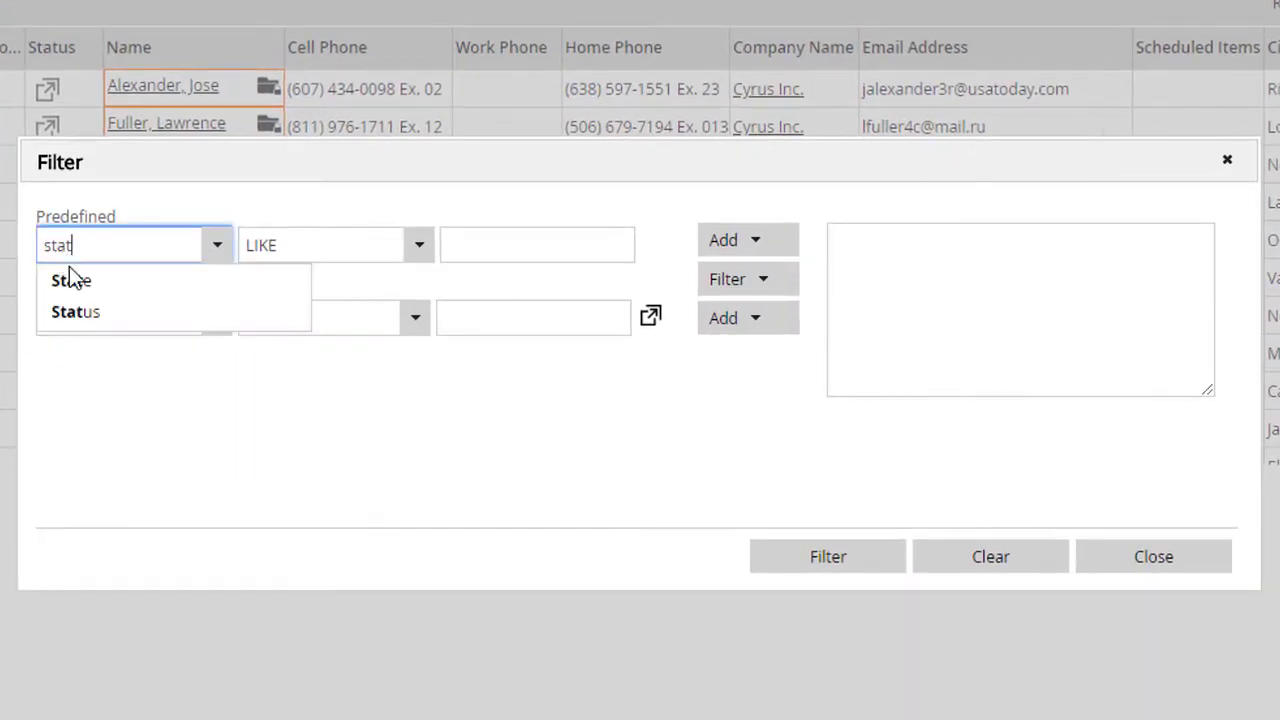
click(80, 312)
click(303, 249)
click(425, 250)
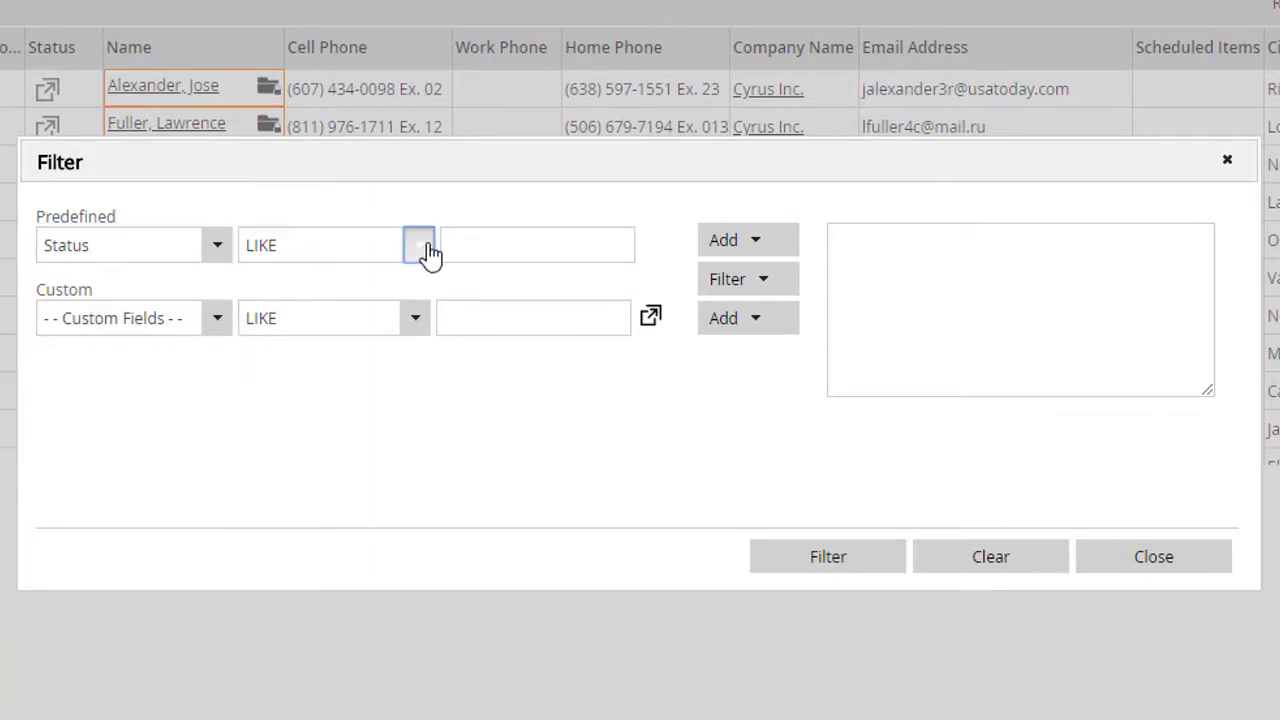
click(380, 313)
click(503, 249)
text(H)
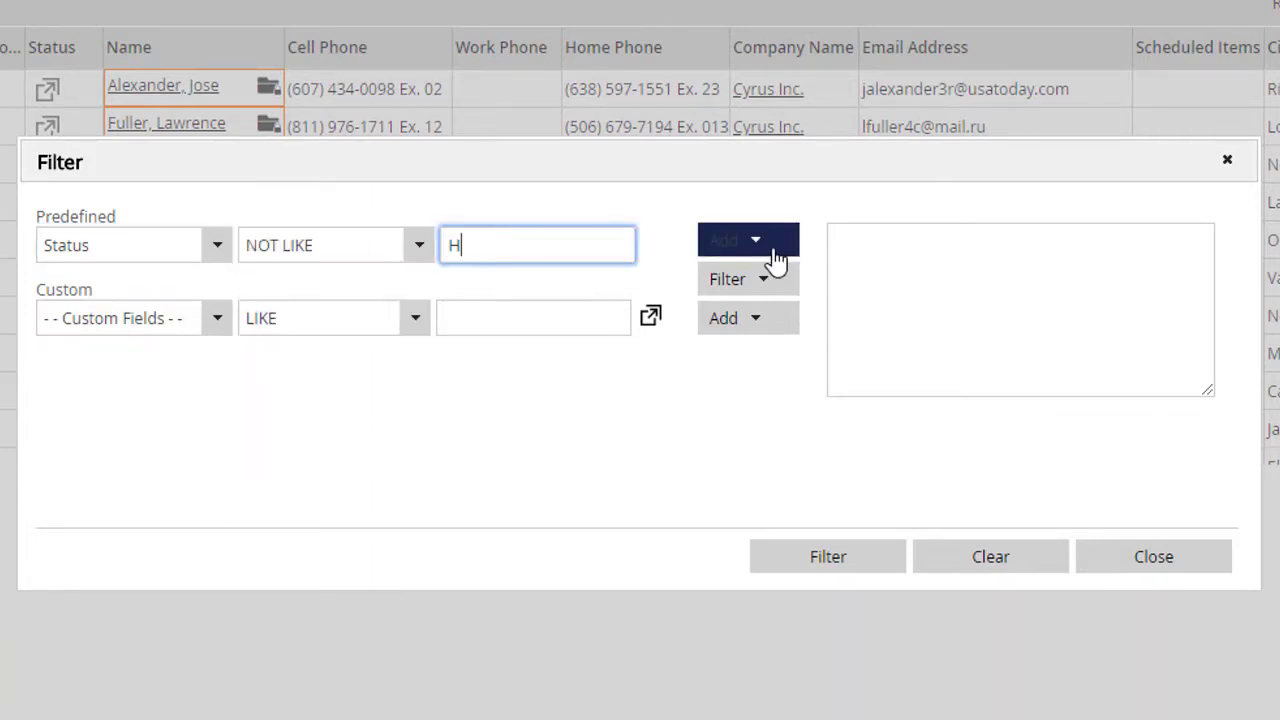
click(776, 260)
click(757, 289)
Add the AND conditions Status NOT LIKE M and Status NOT LIKE E, and apply the filter to the rollup
click(40, 245)
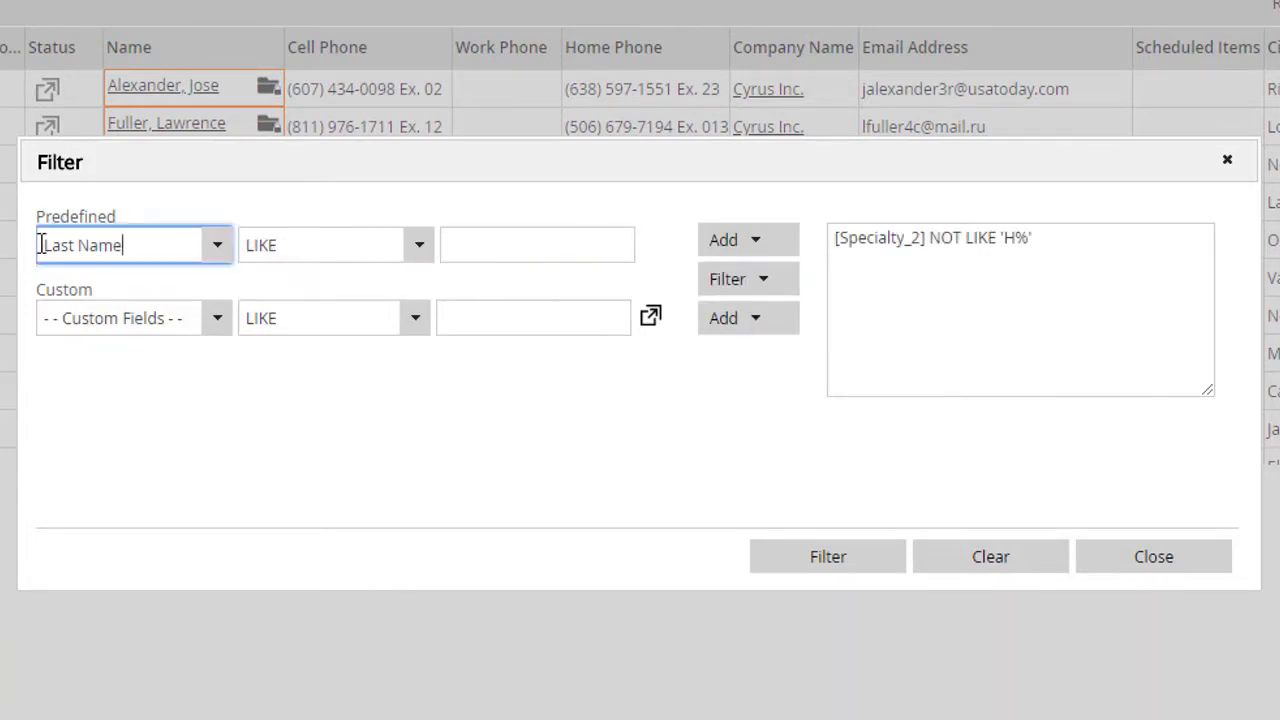
text(Sta)
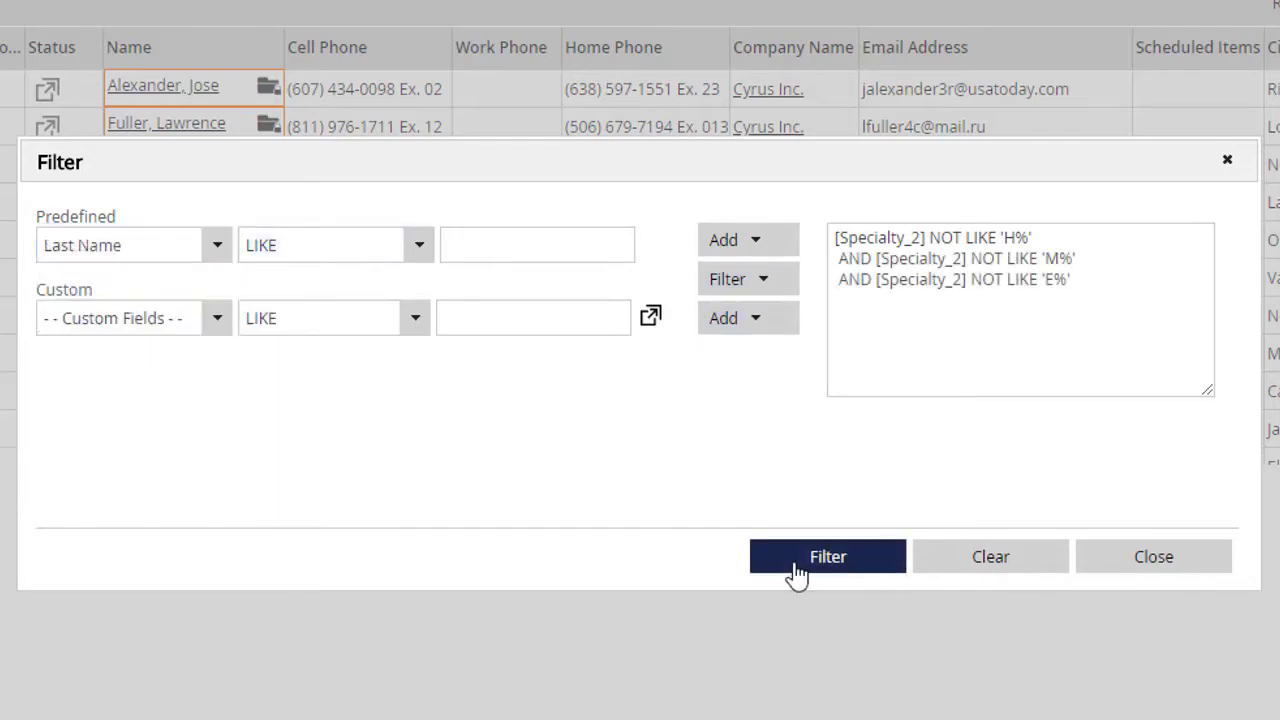
click(797, 560)
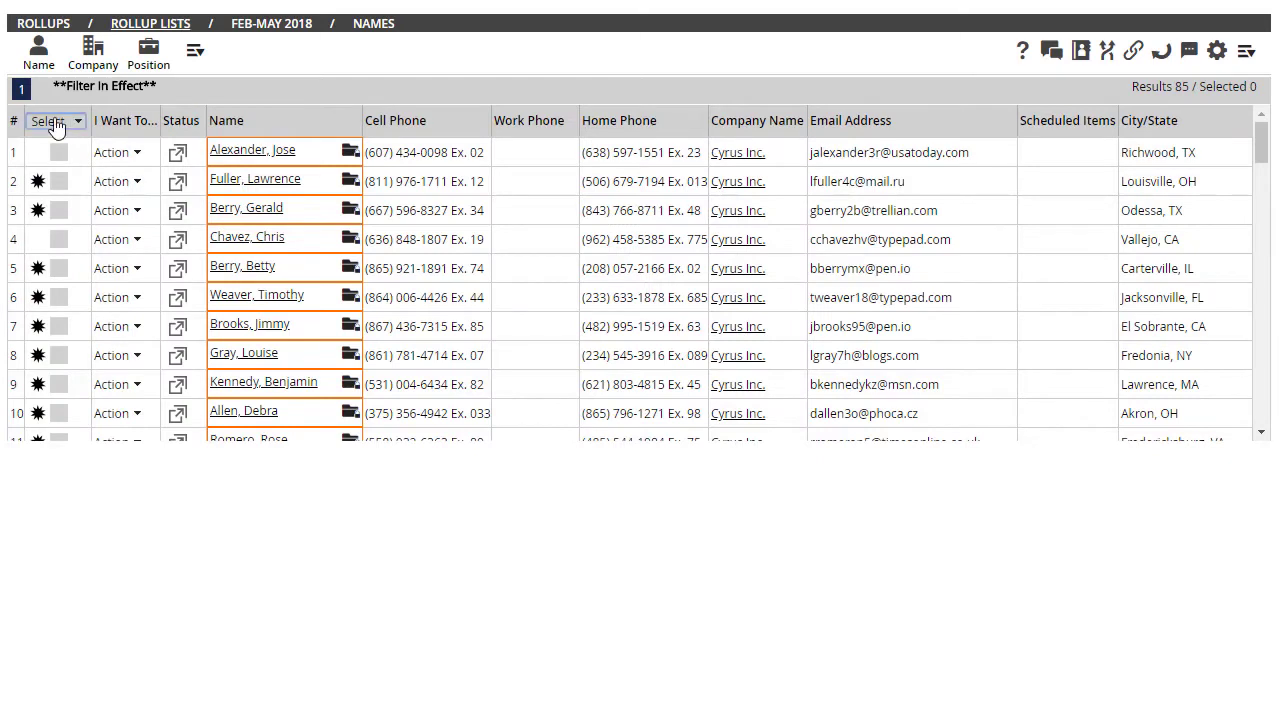
Select all filtered names and remove all of these records from the Feb-May 2018 rollup
click(64, 121)
click(58, 170)
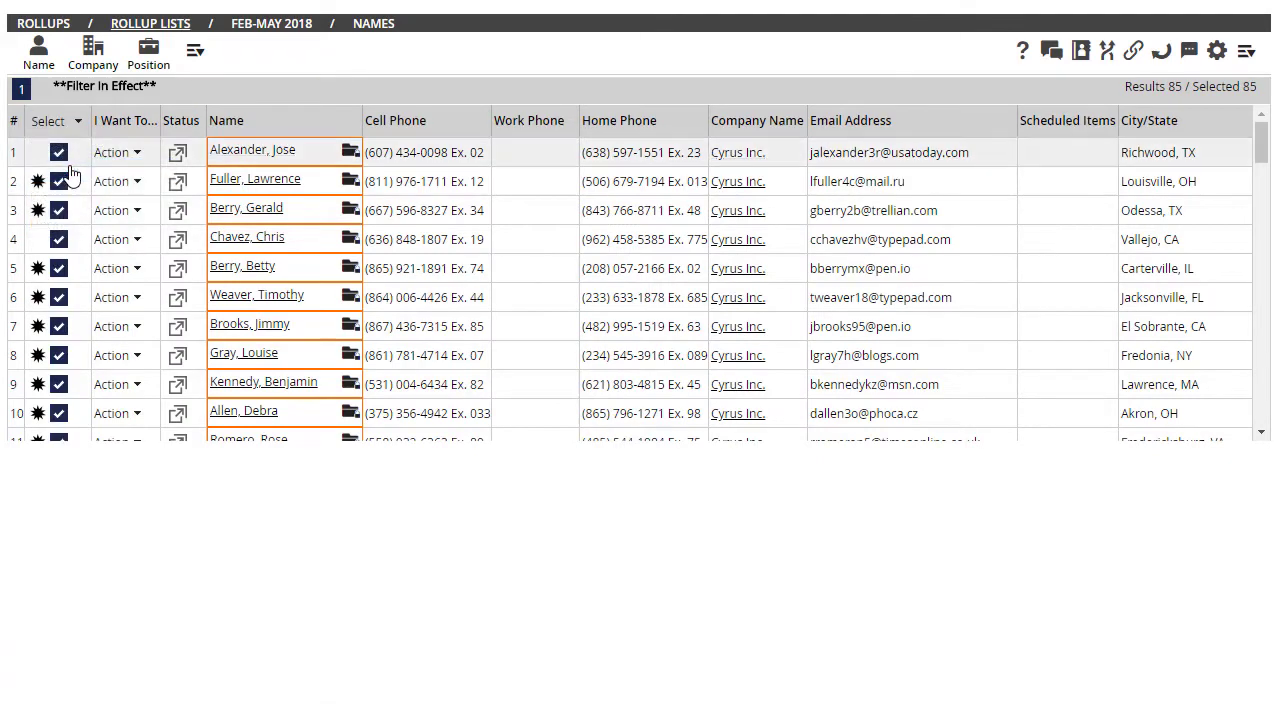
click(1246, 52)
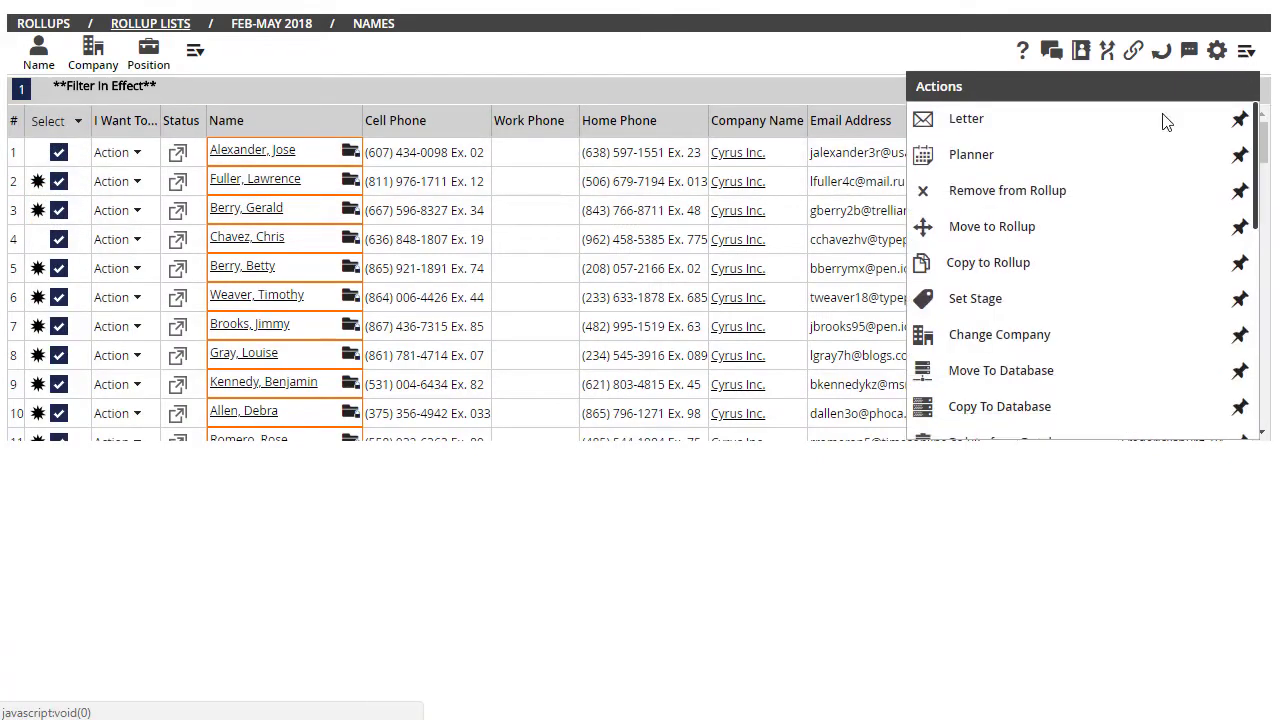
click(1107, 195)
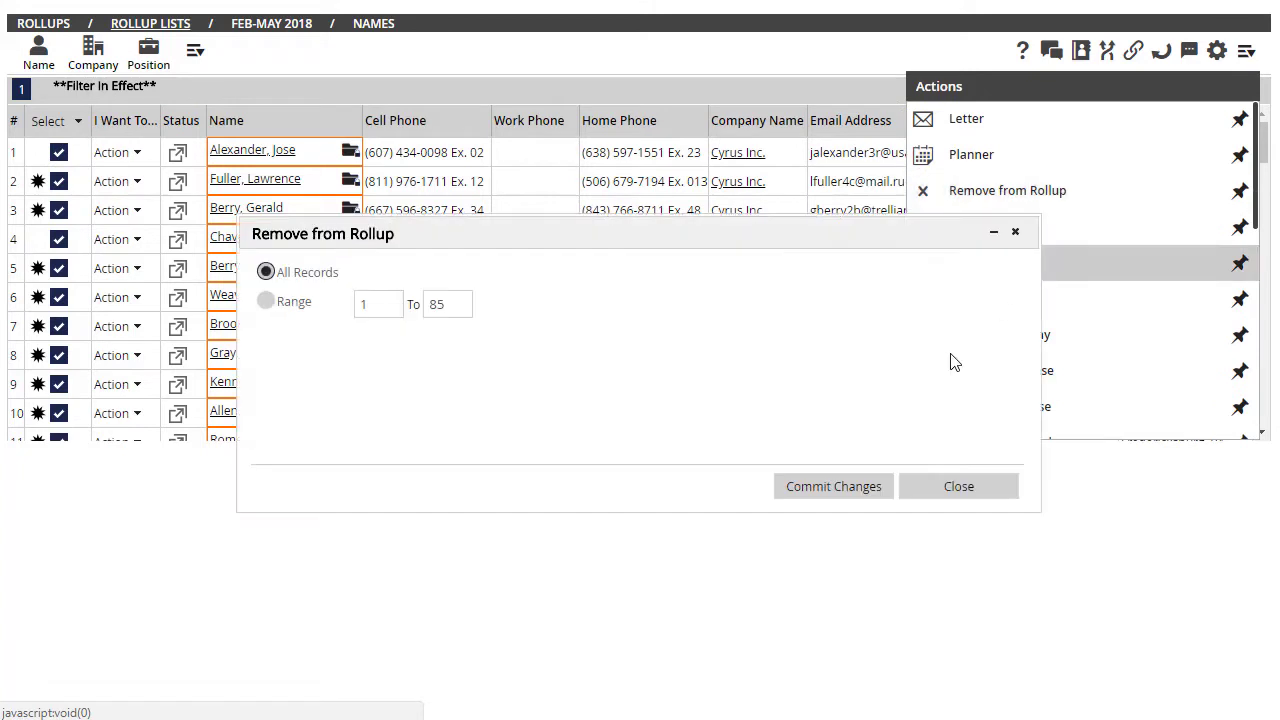
click(833, 487)
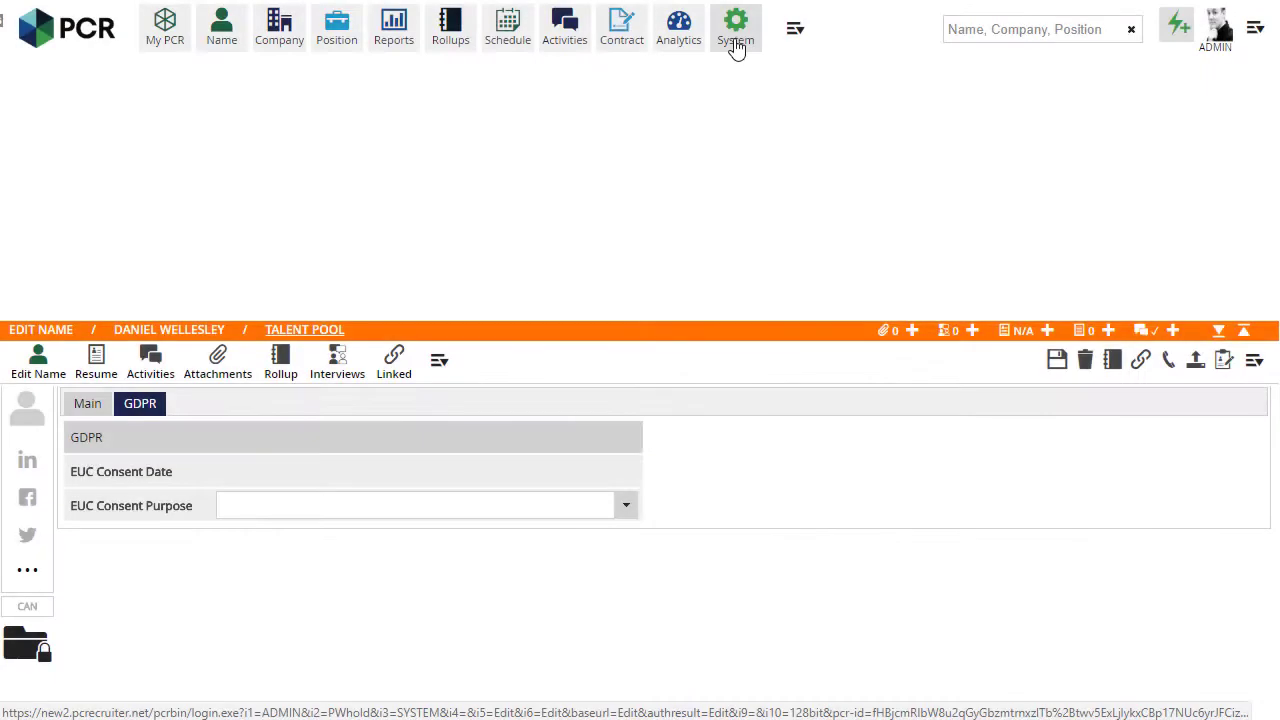
Search the system settings for "change" and open the Change Names tool
click(735, 45)
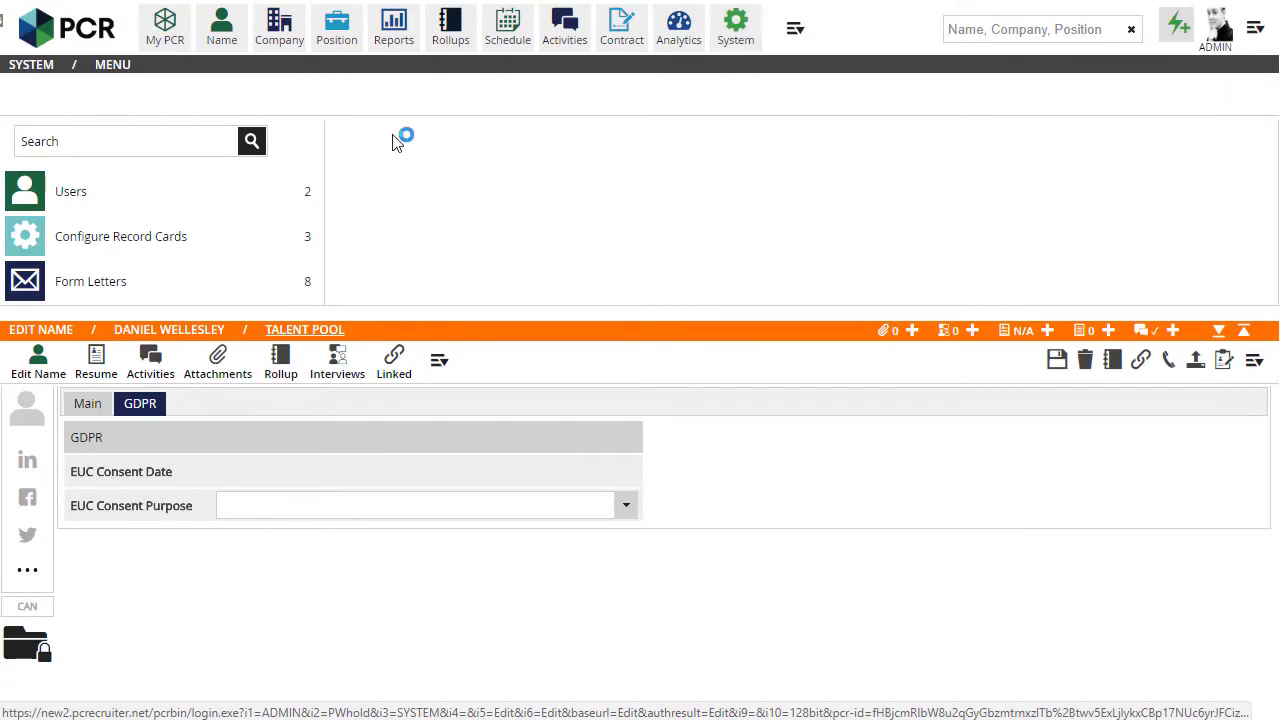
click(151, 145)
text(change)
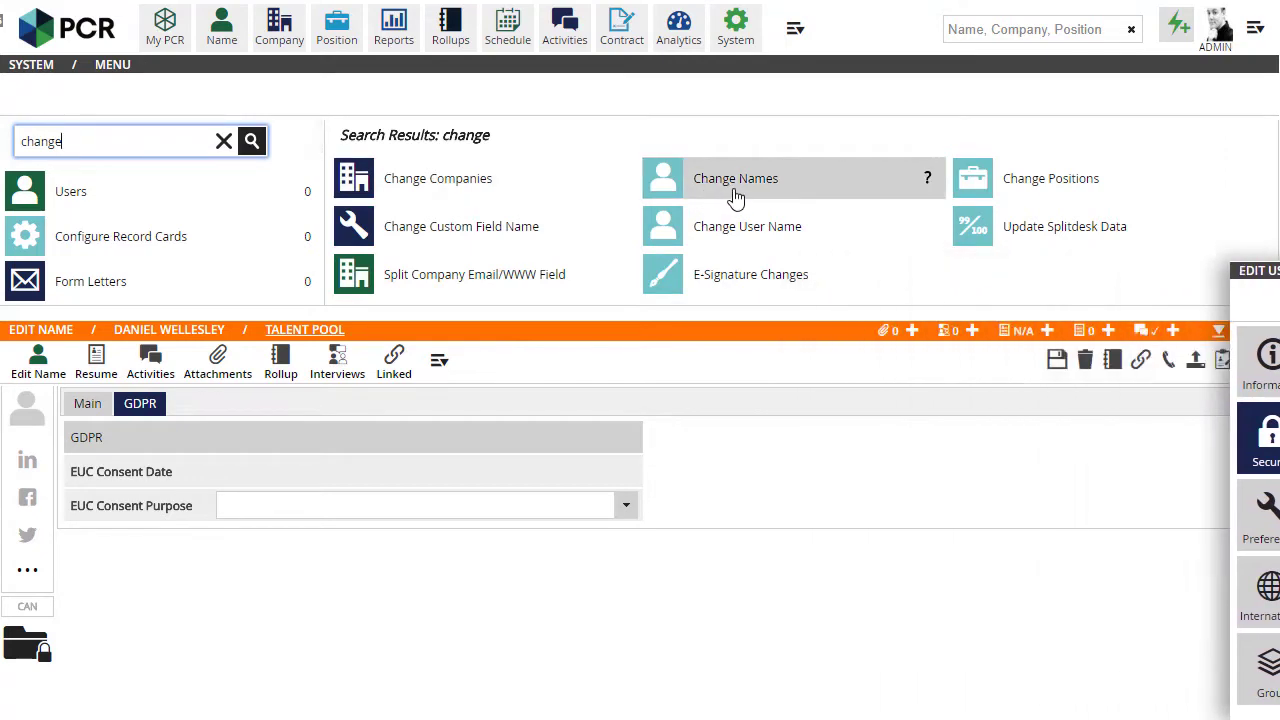
click(735, 199)
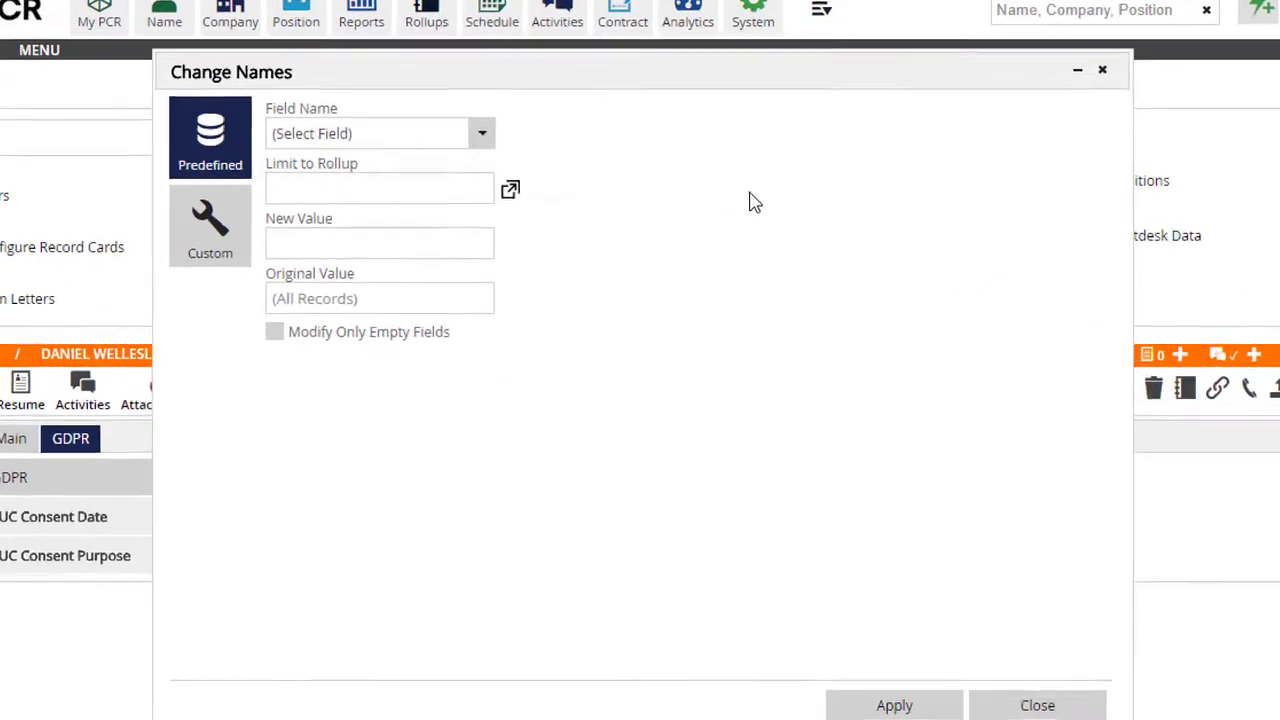
Change the EUC Consent Purpose field to Customer for names limited to rollup ADMIN.0427, and apply the change
click(498, 137)
drag(431, 189, 368, 510)
click(368, 490)
click(485, 200)
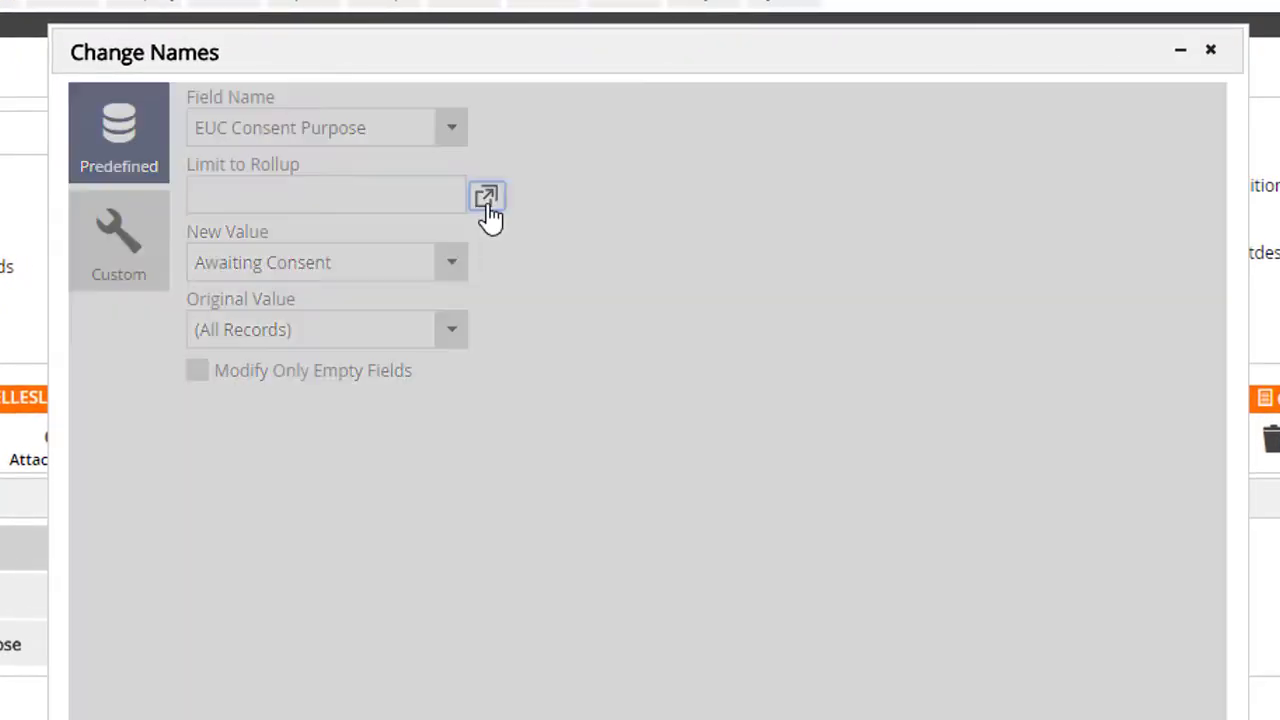
click(470, 314)
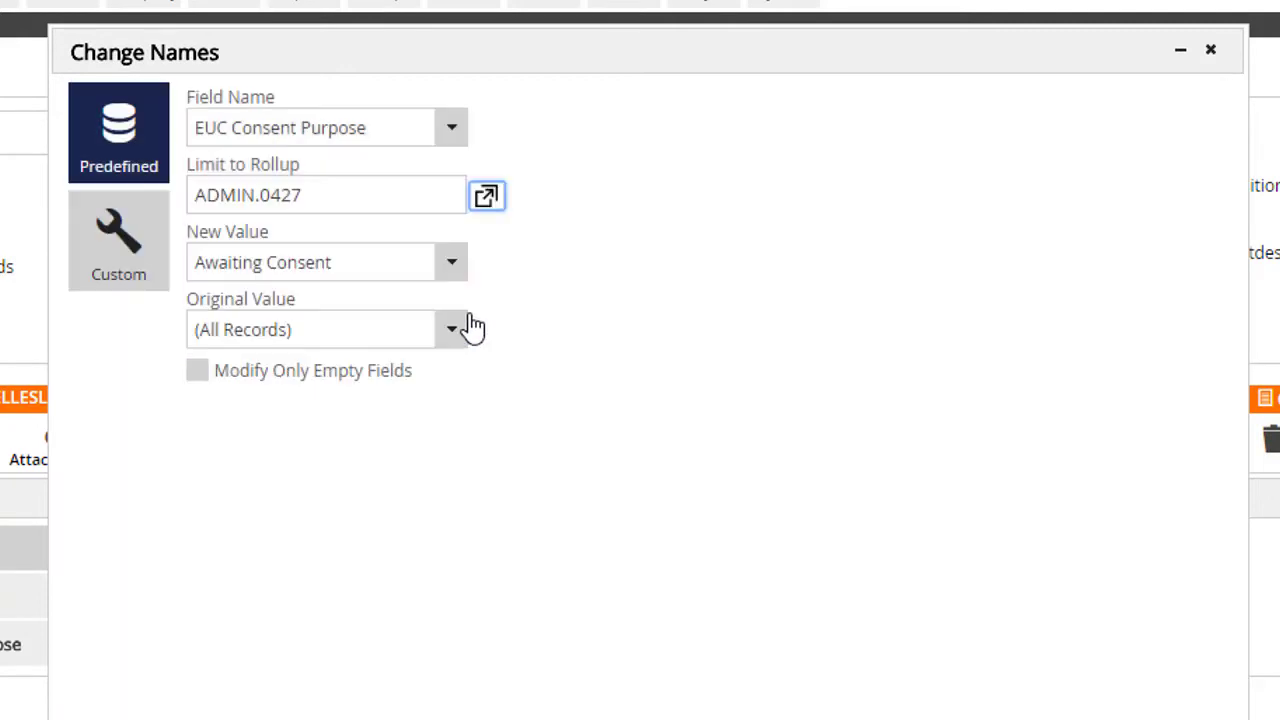
click(451, 262)
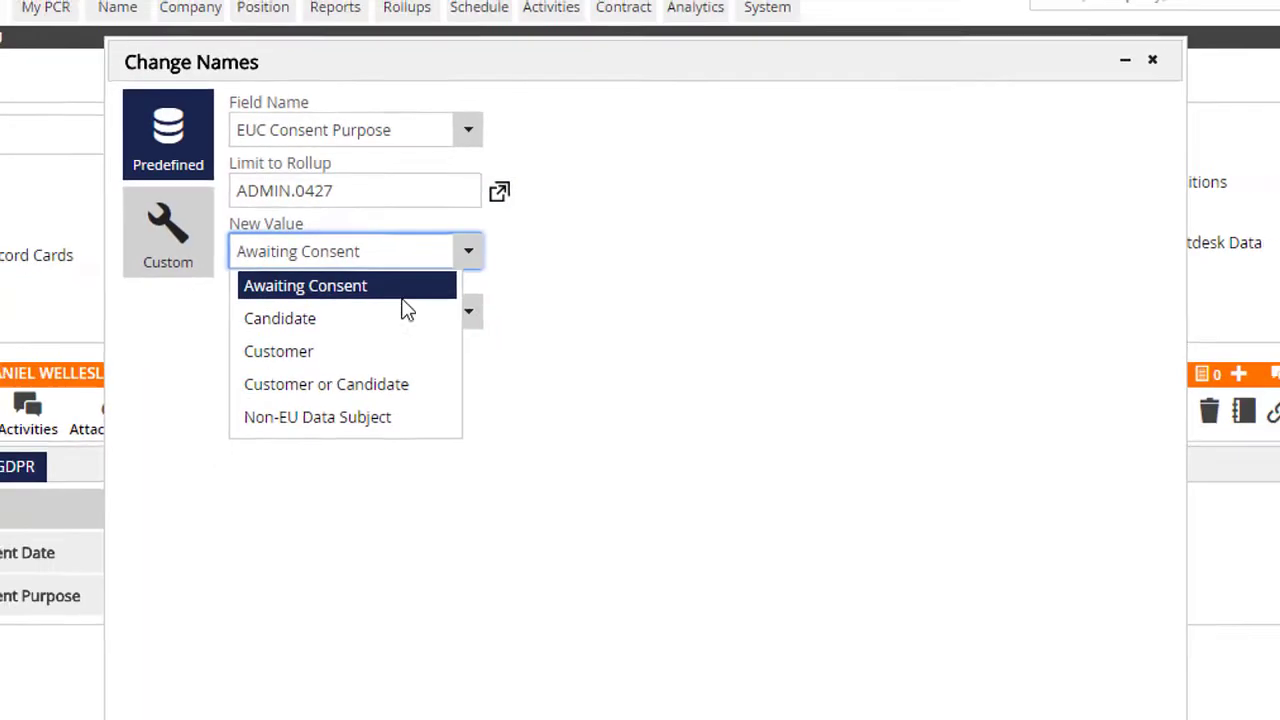
click(415, 324)
click(850, 680)
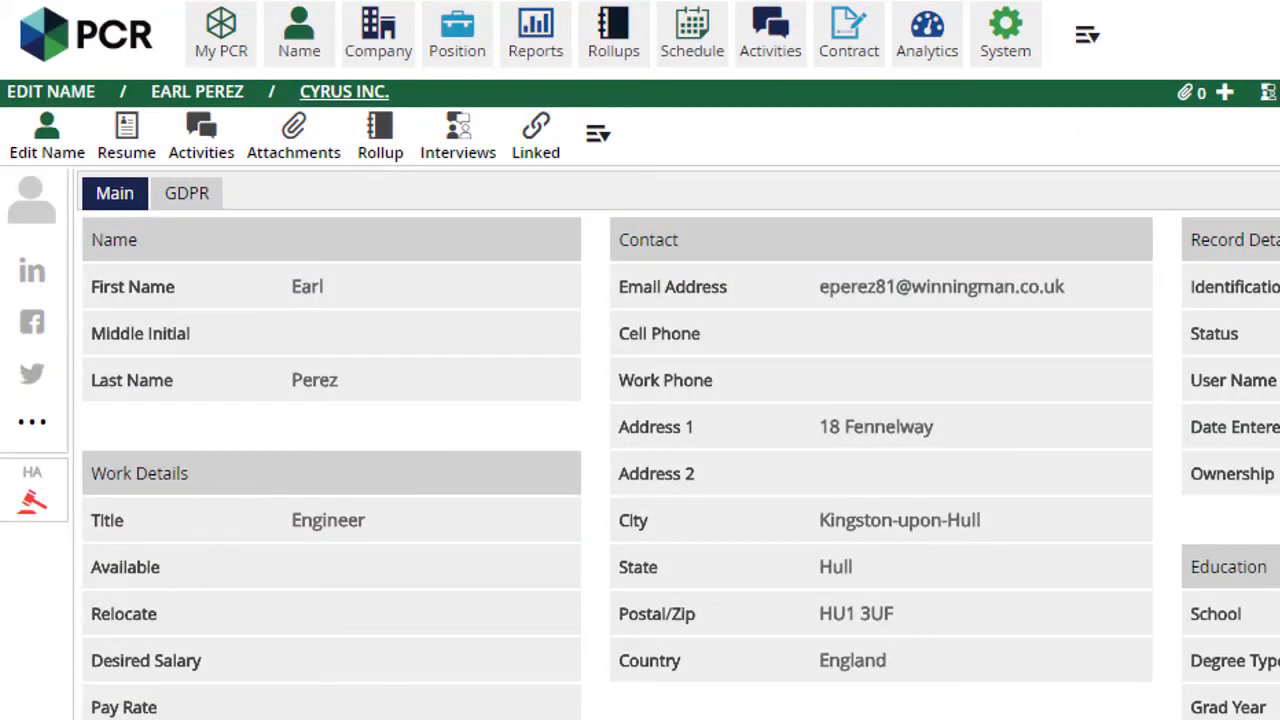
Check the GDPR consent date and purpose on the open Cyrus Inc. contact's record
click(168, 205)
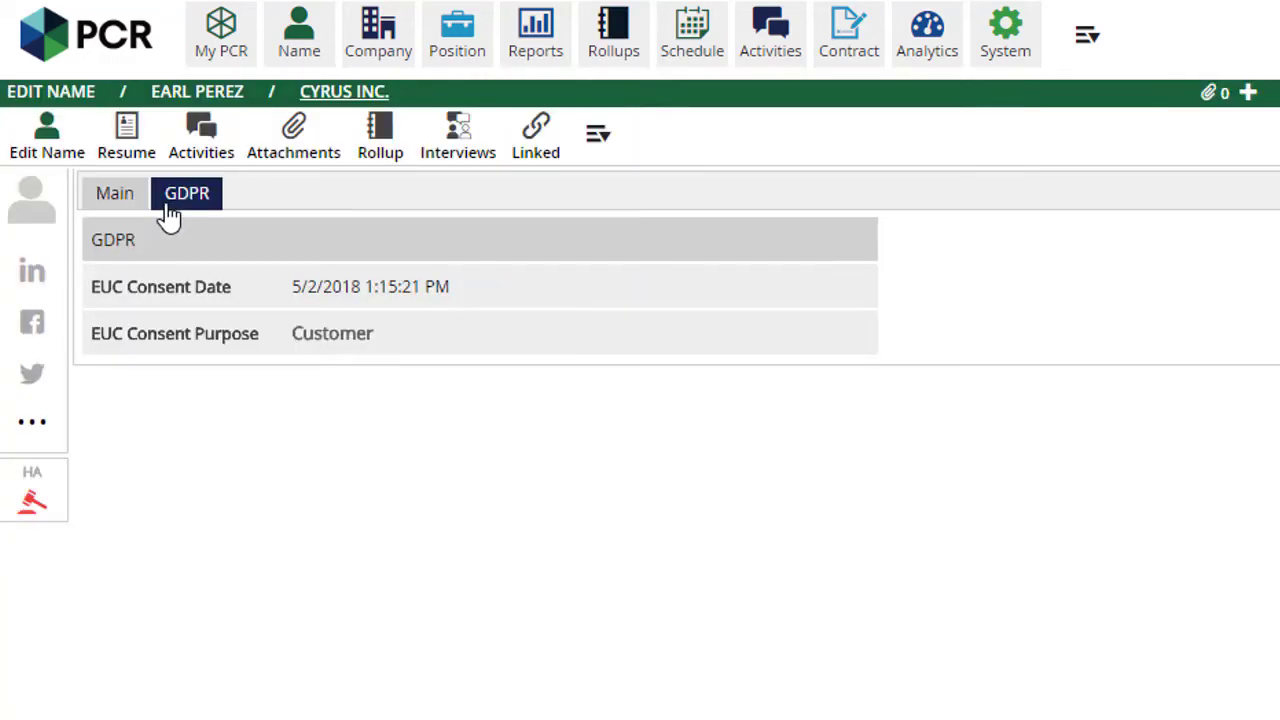
Review the open contact's activities and open that record's Consent Log
click(191, 157)
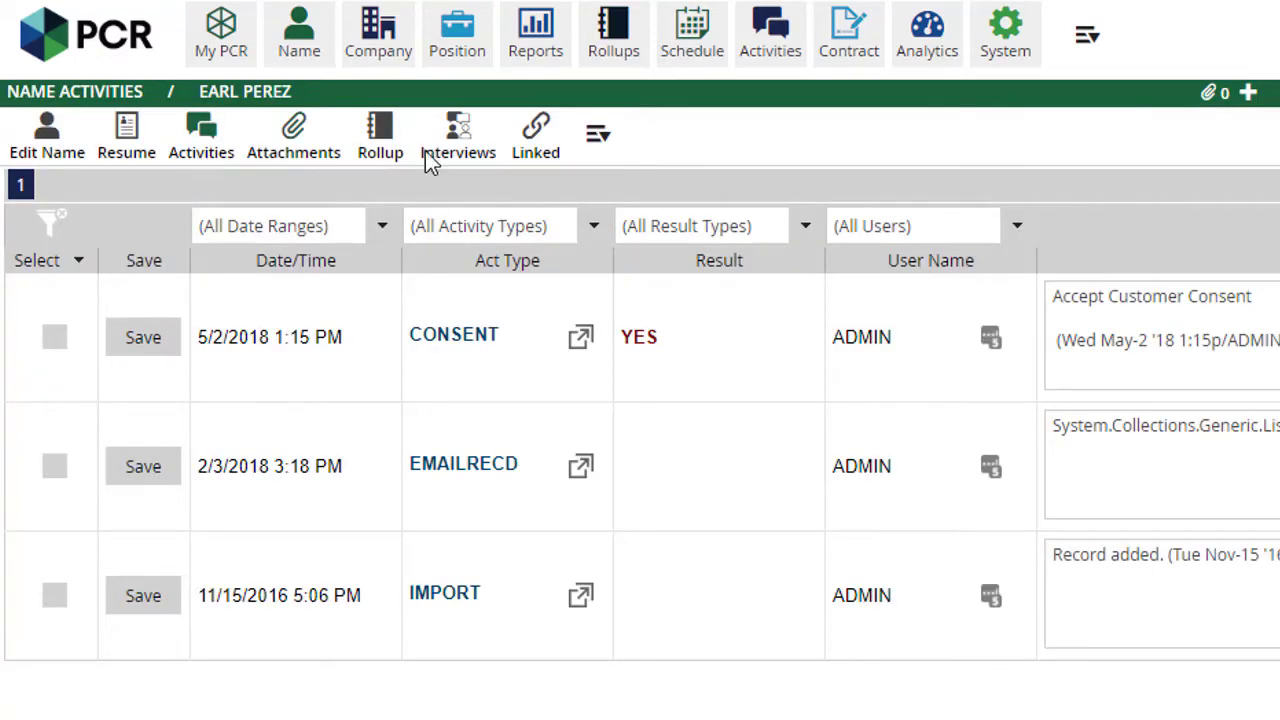
click(604, 140)
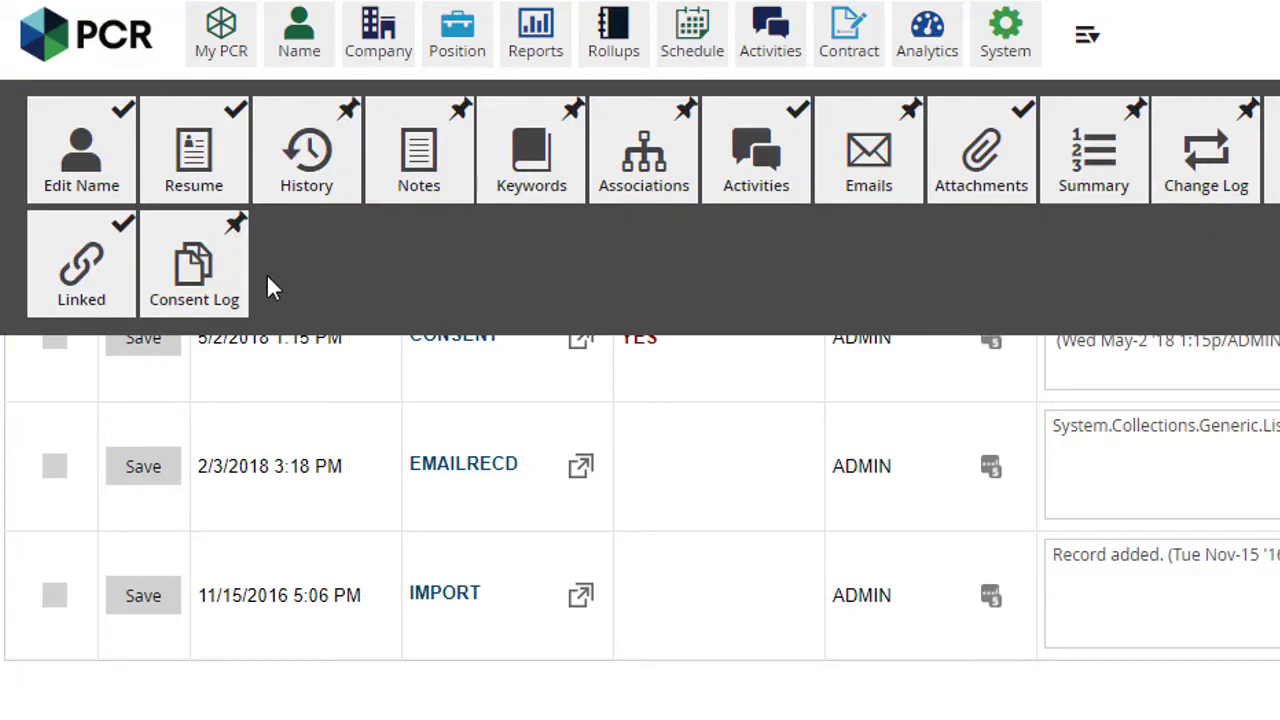
click(196, 275)
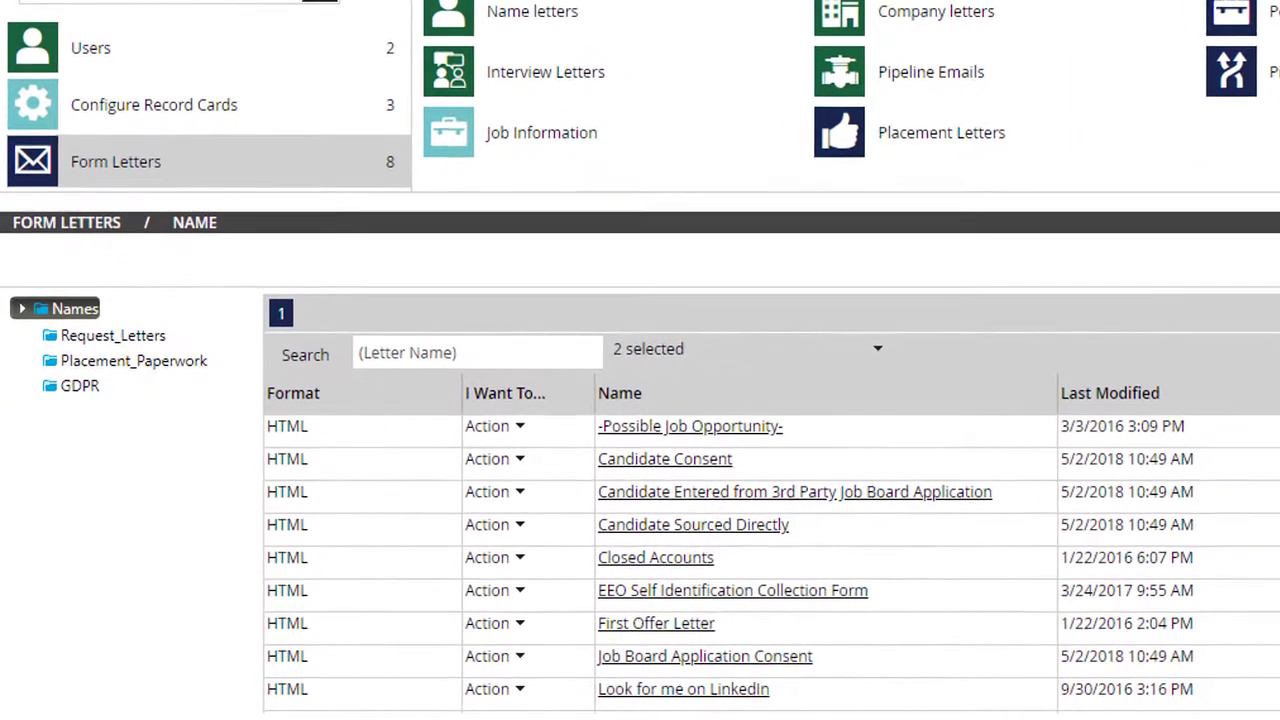
Open the Candidate Consent name letter from the GDPR form letter folder for editing
click(82, 388)
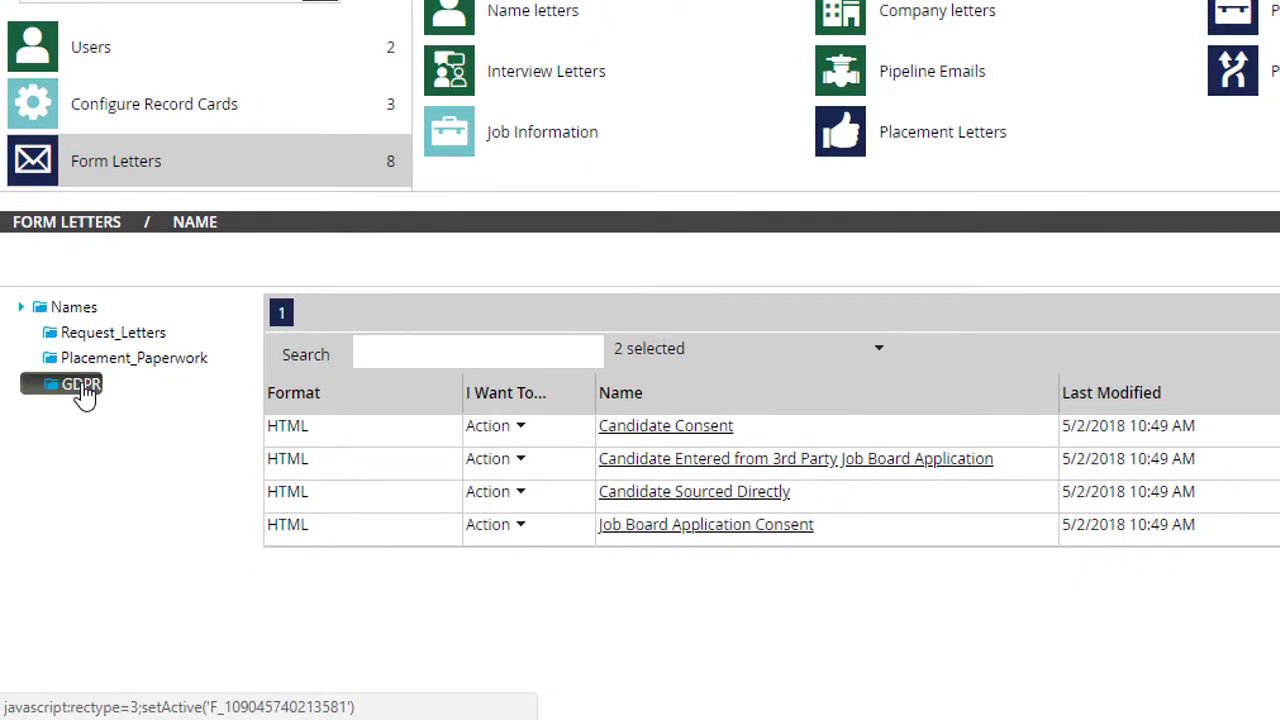
click(490, 428)
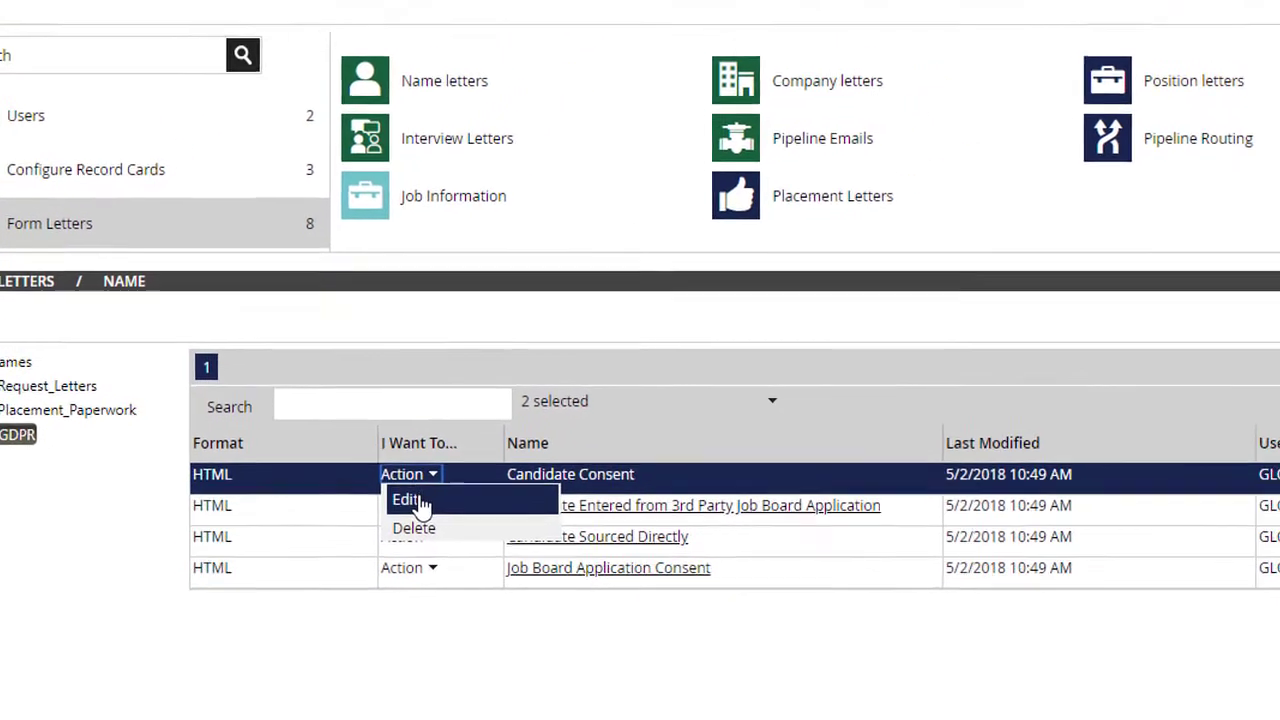
click(420, 502)
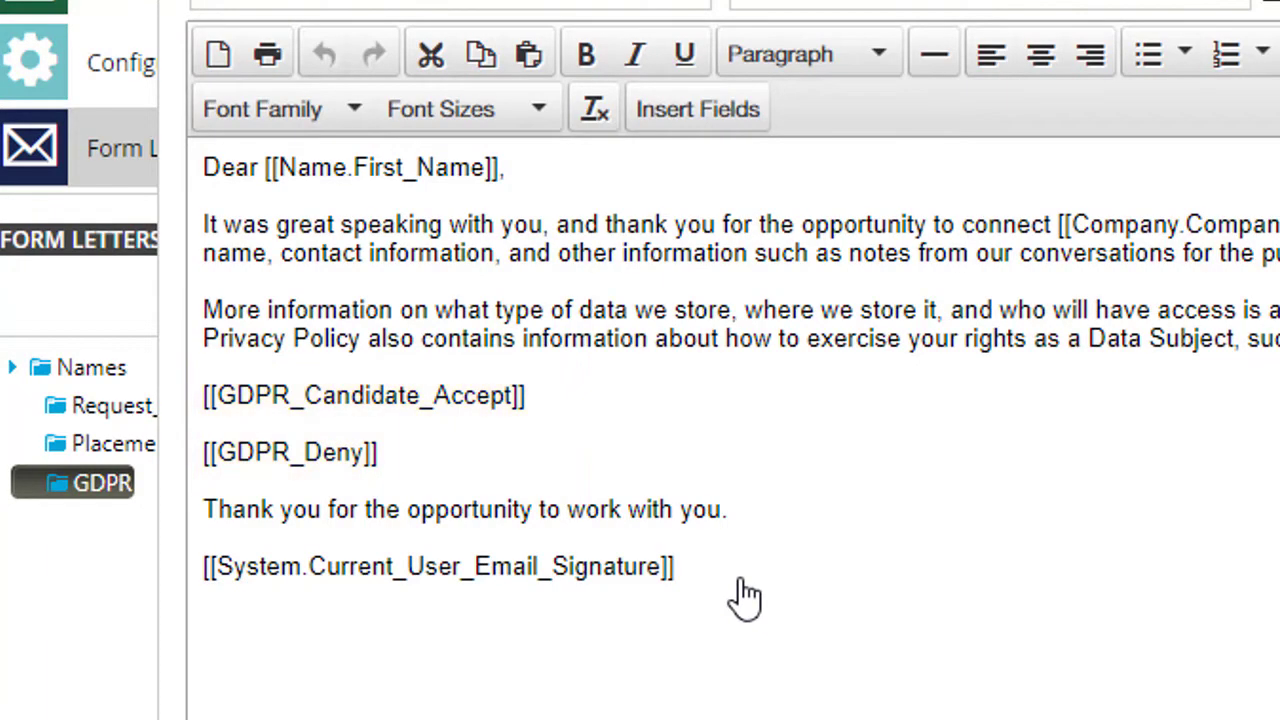
Search the letter's insertable fields for "gdpr"
click(683, 111)
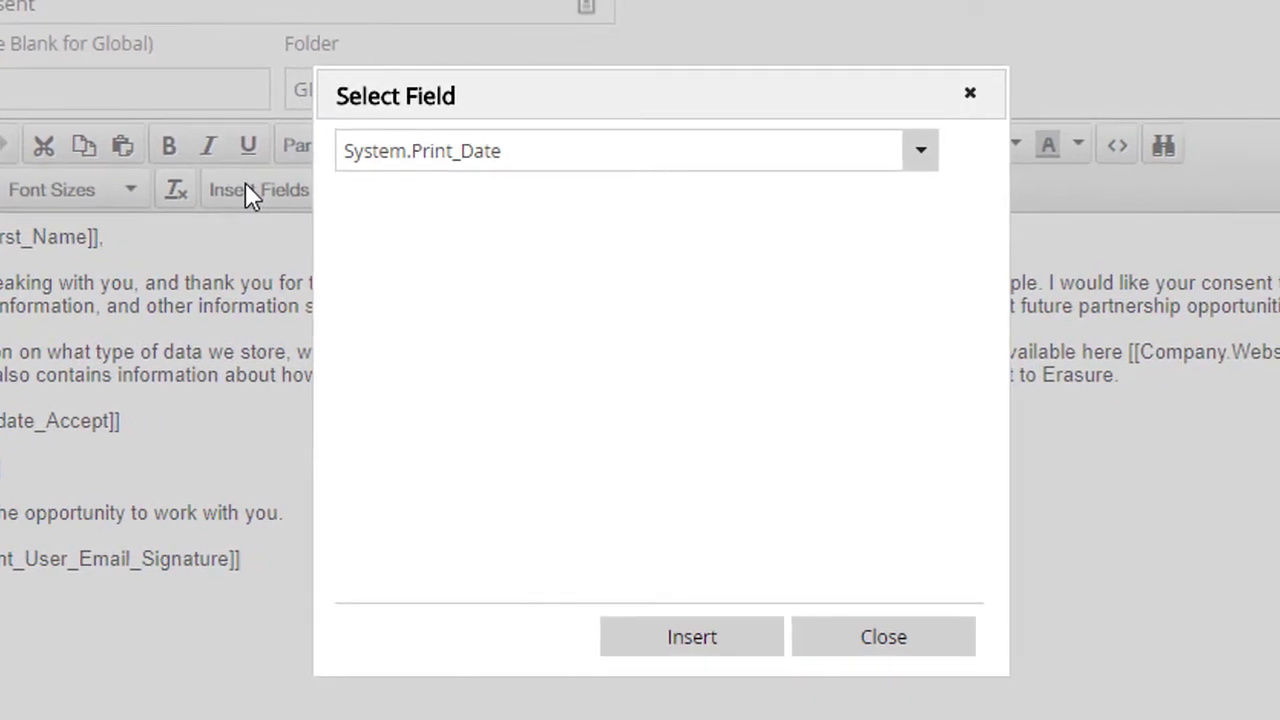
drag(526, 149, 2, 122)
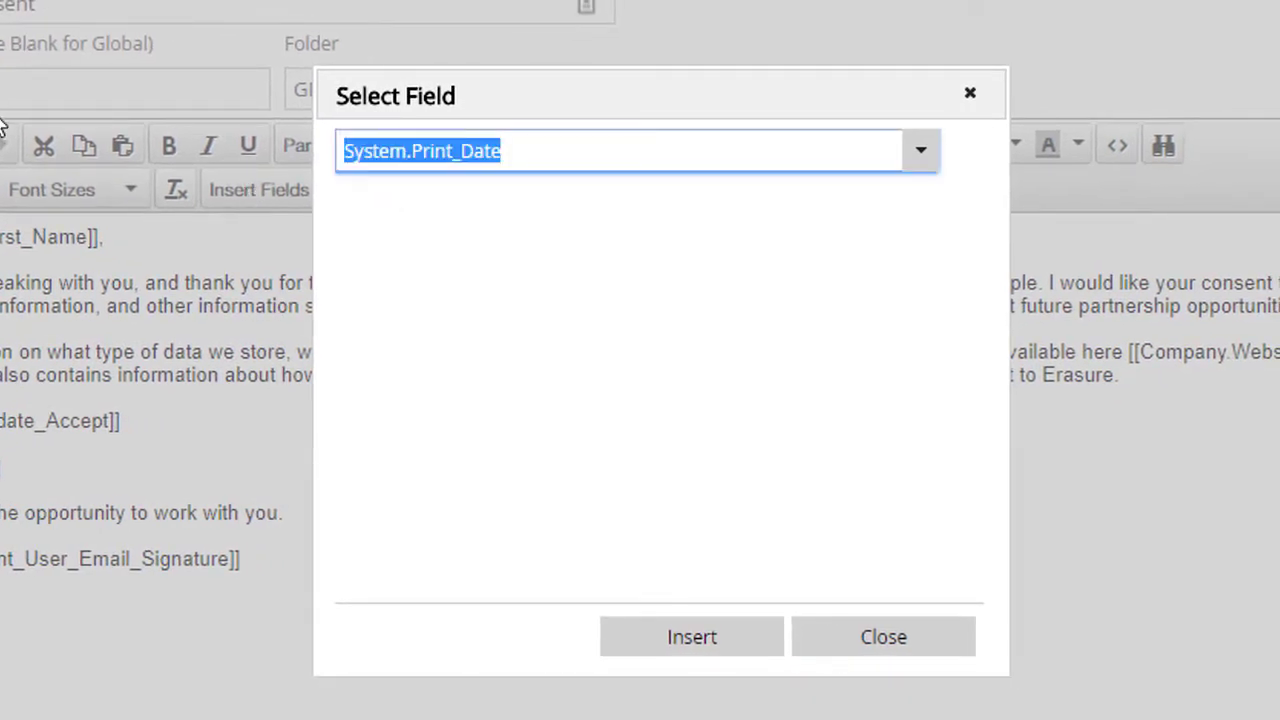
text(gdpr)
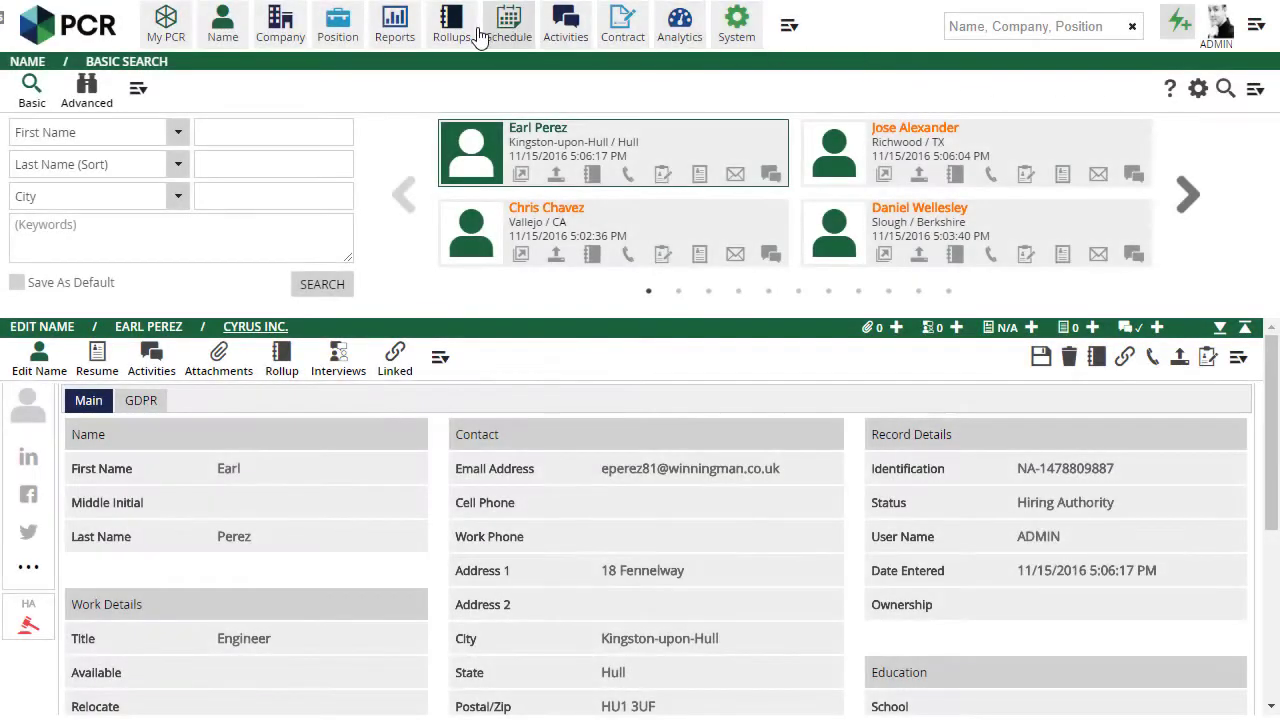
Open the names in the Candidate Consent rollup list and select all results
click(463, 38)
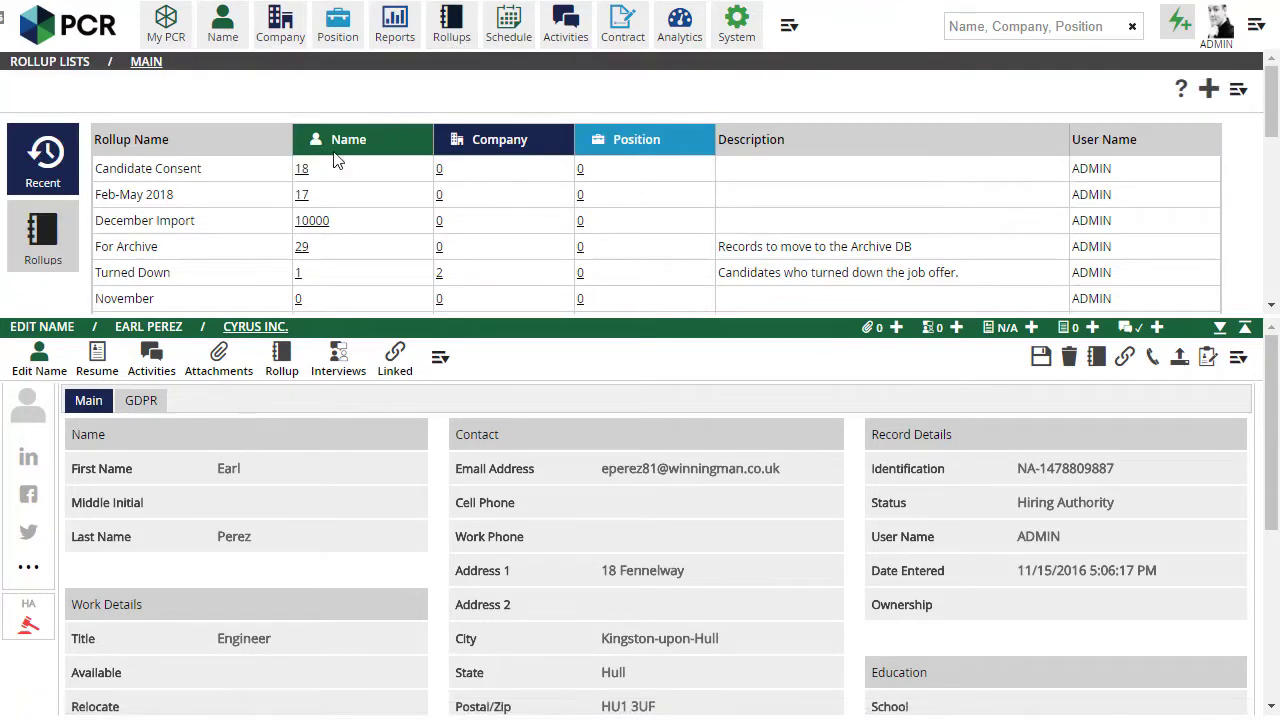
click(304, 176)
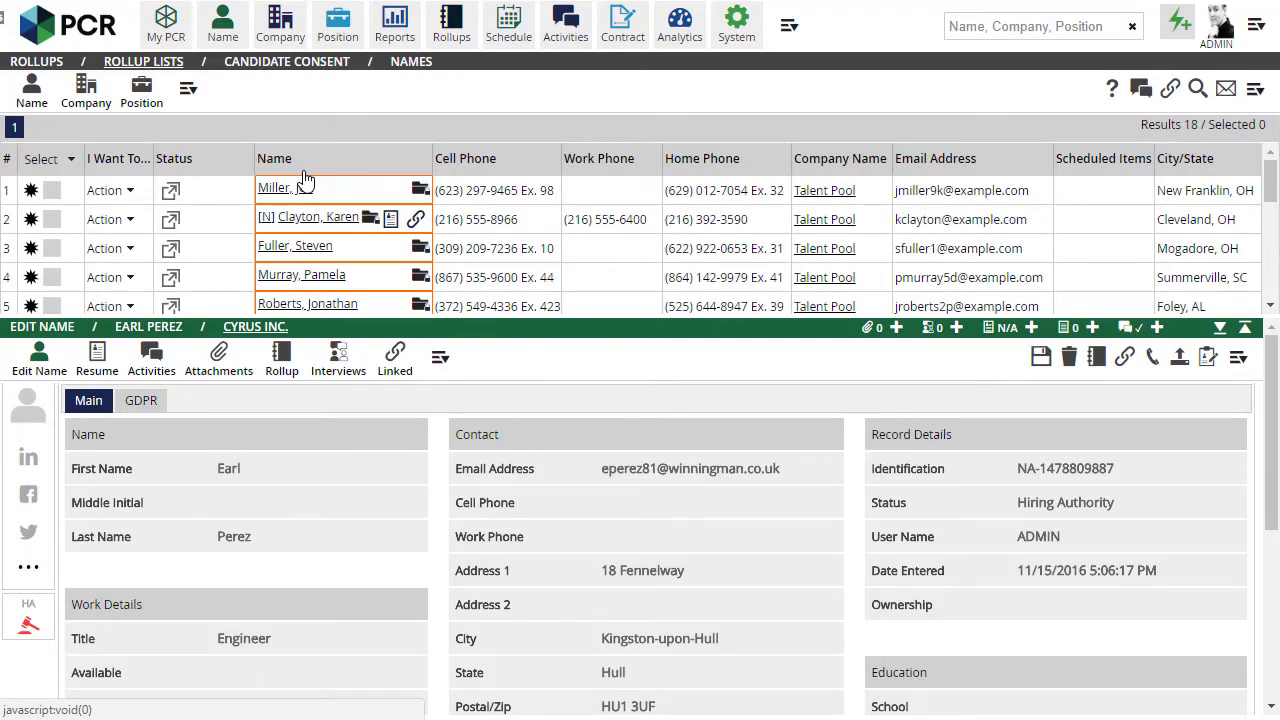
click(44, 160)
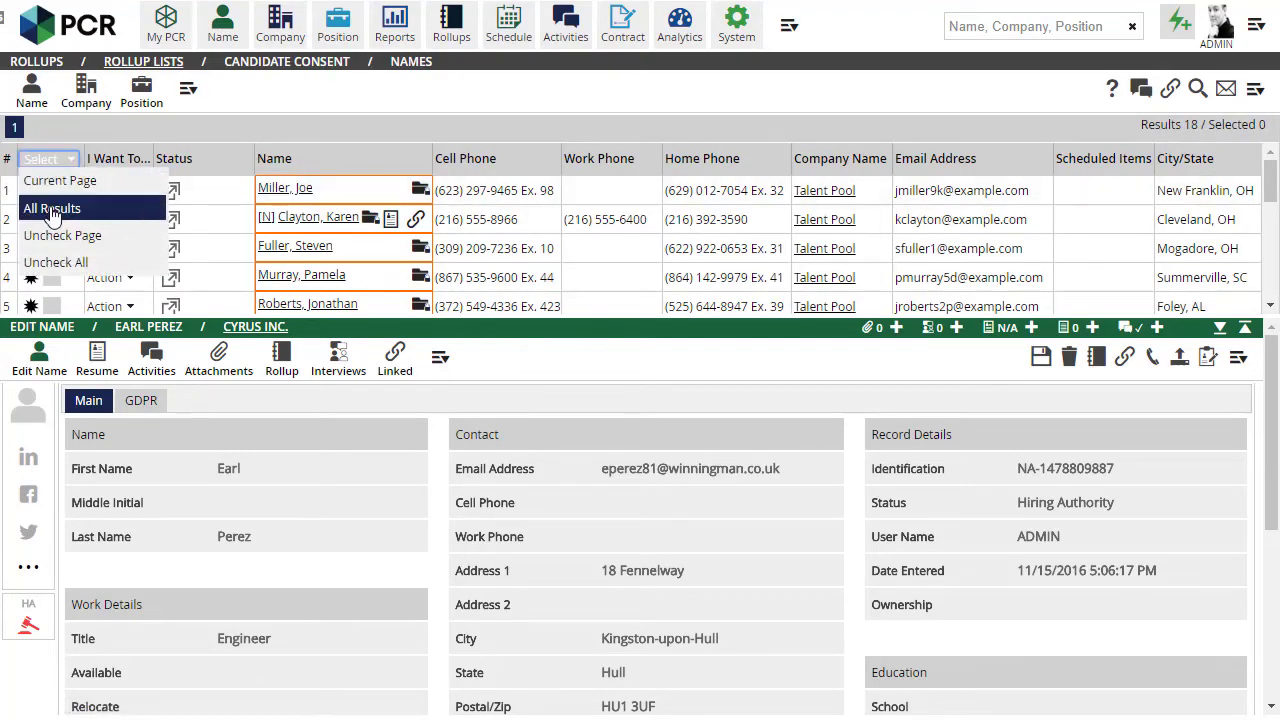
click(52, 209)
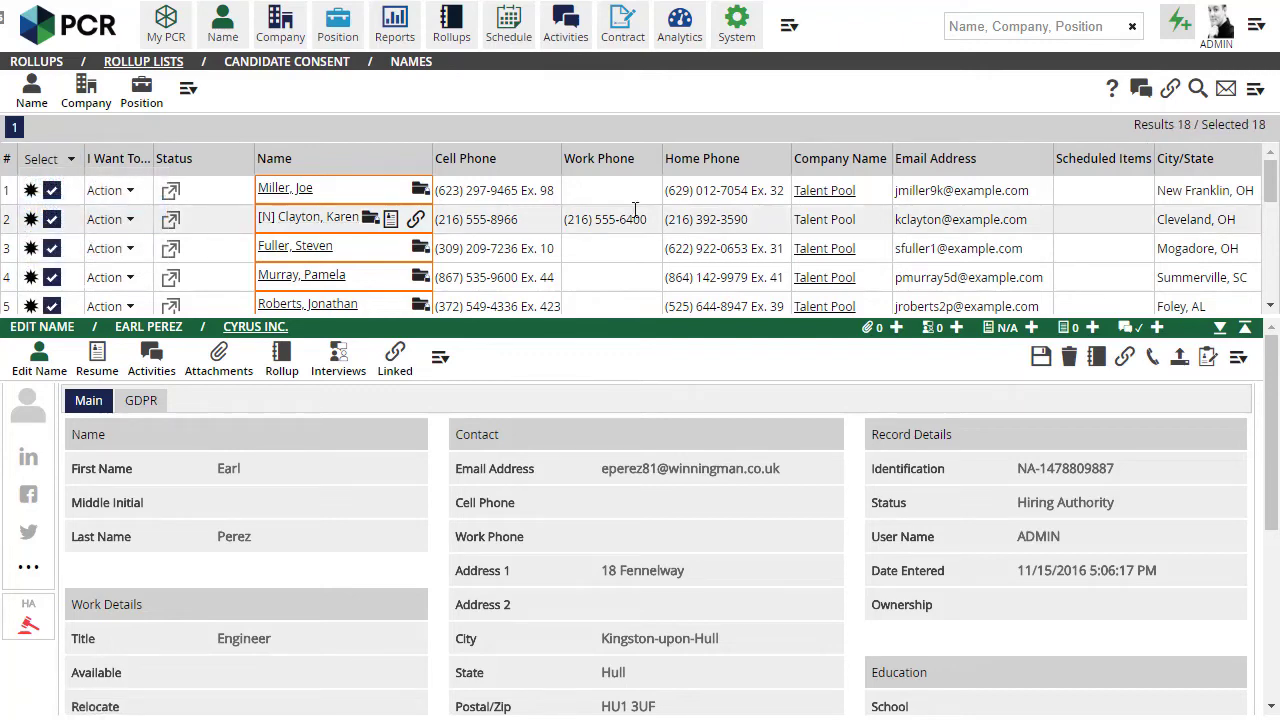
Start a bulk e-mail to the selected names with a new campaign "Consent Request - Candidates" in the GDPR category
click(1226, 90)
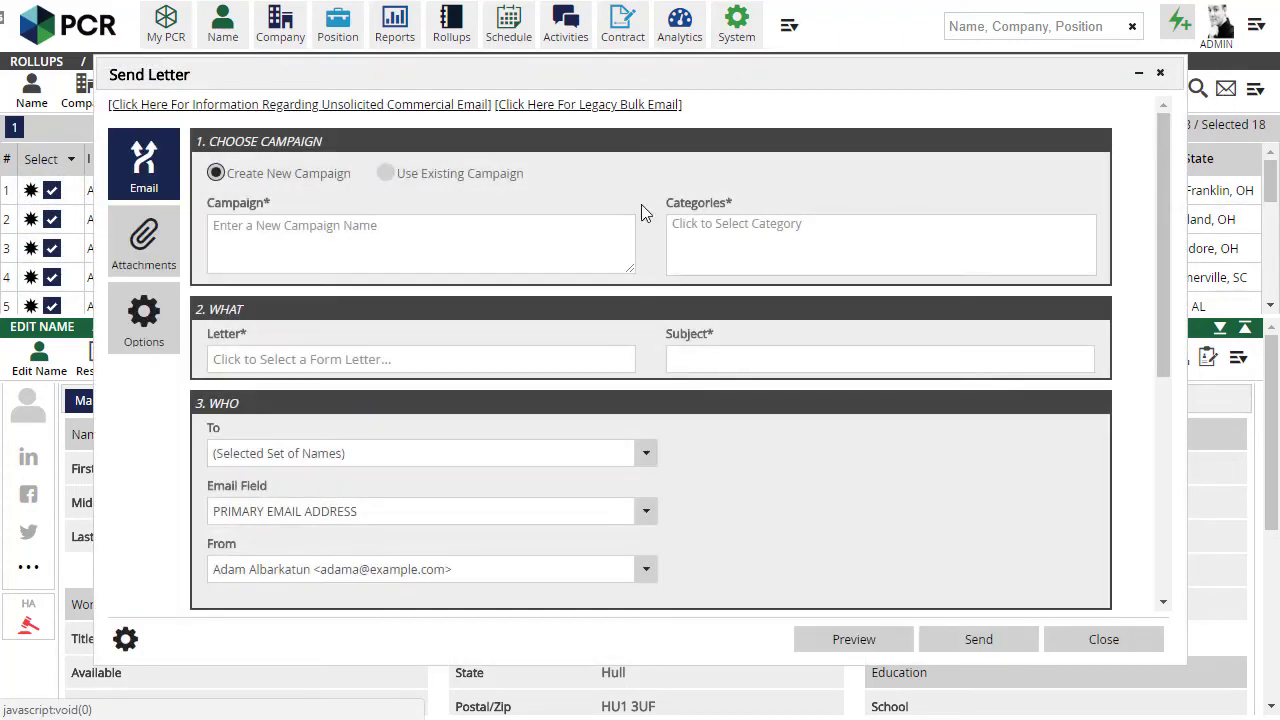
click(451, 251)
text(Consent )
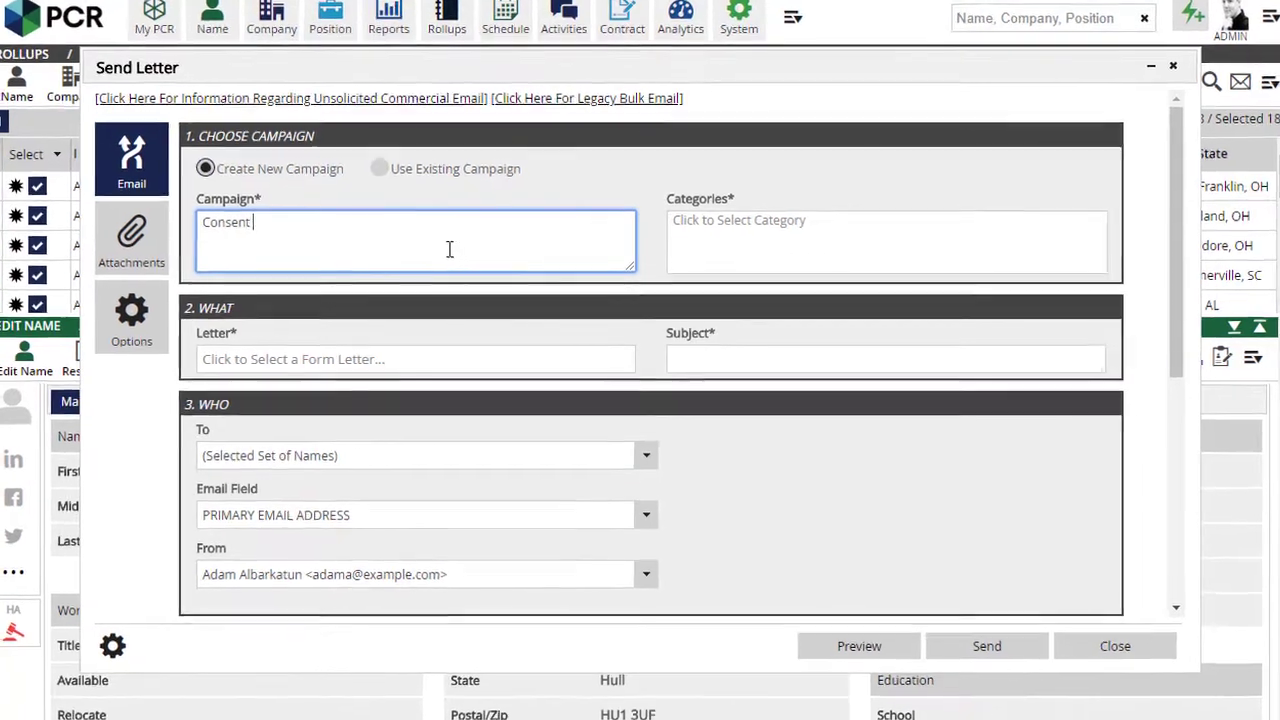
text(Request - Candidates)
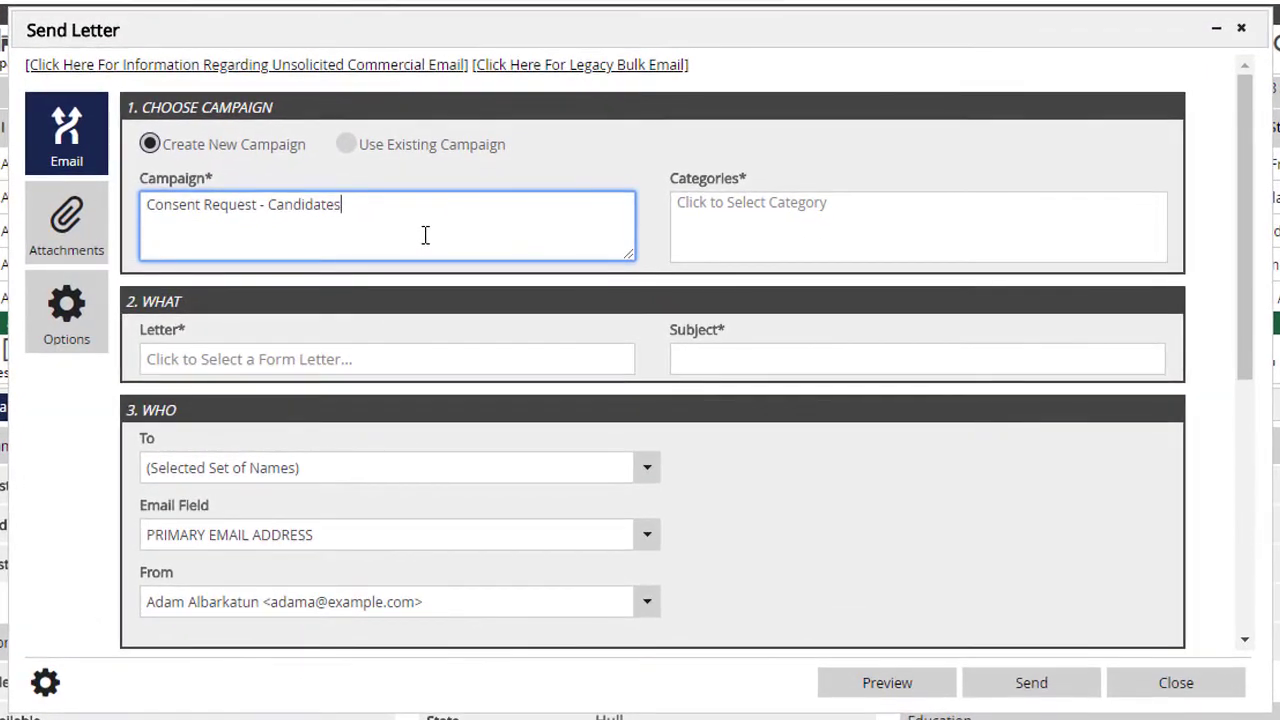
click(677, 228)
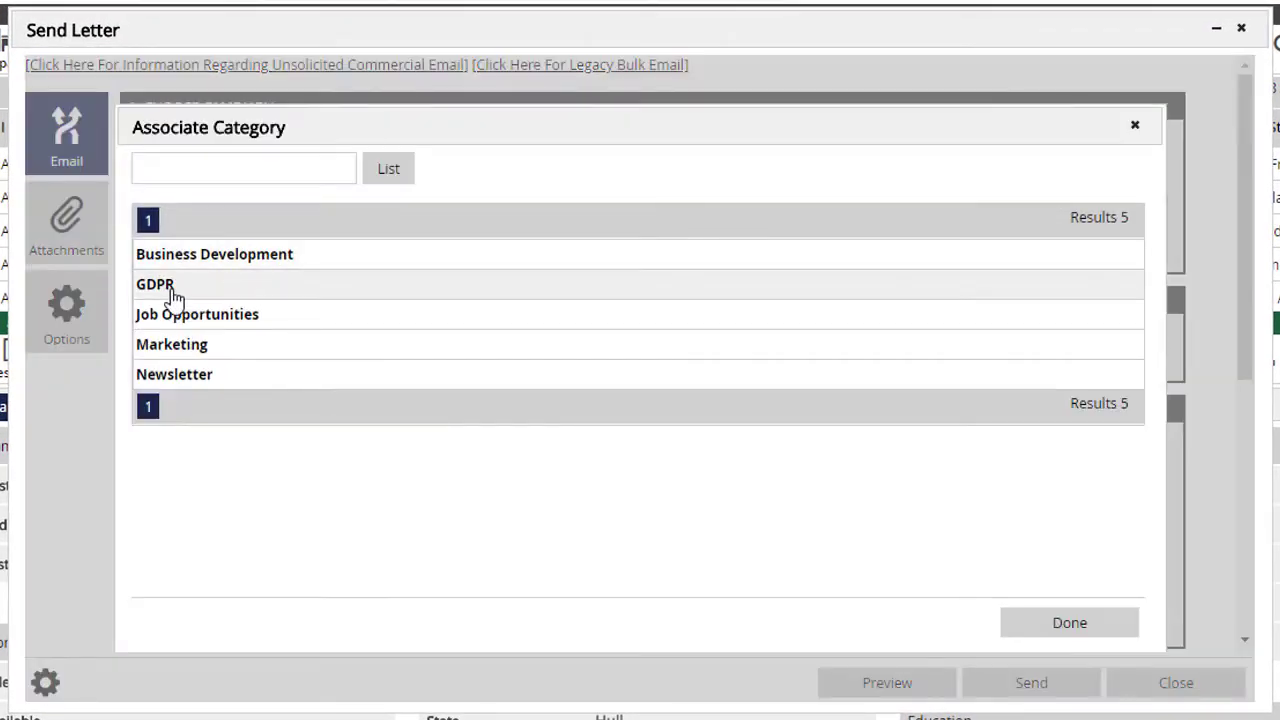
click(170, 286)
click(1020, 625)
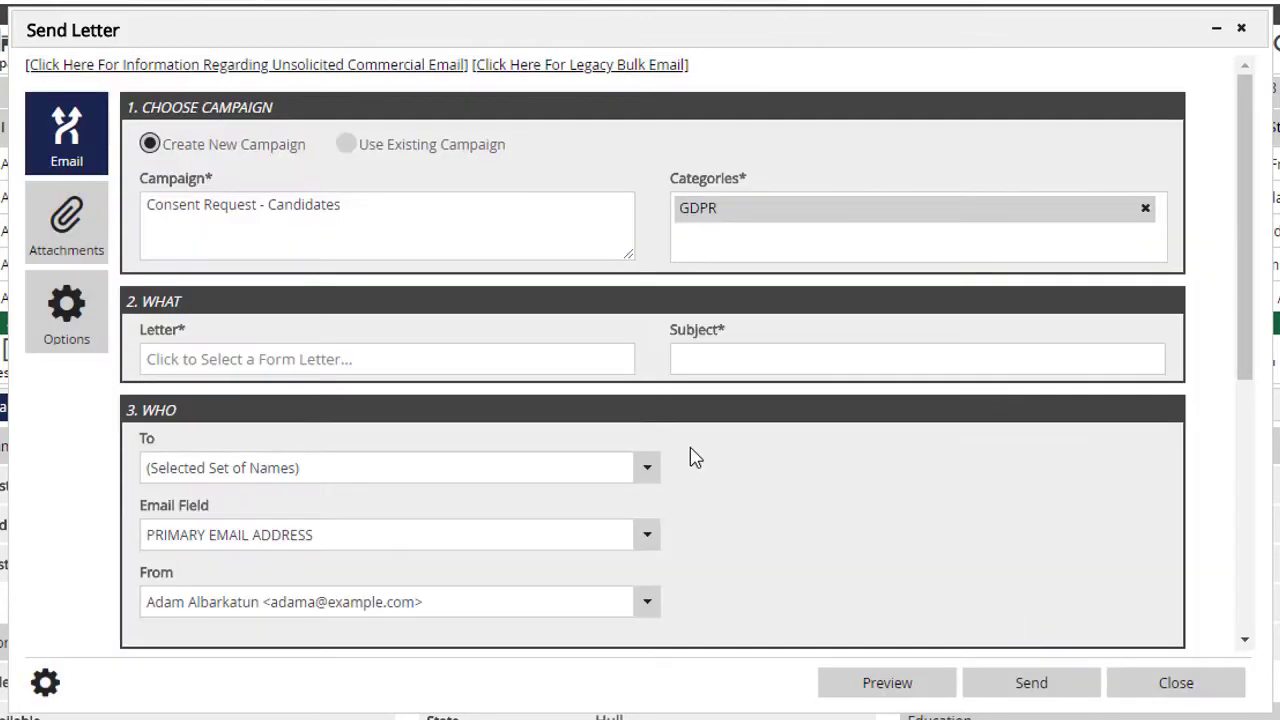
Select the GDPR folder's form letter "Thank you for connecting with us. Please review and confirm this message." for the campaign
click(584, 359)
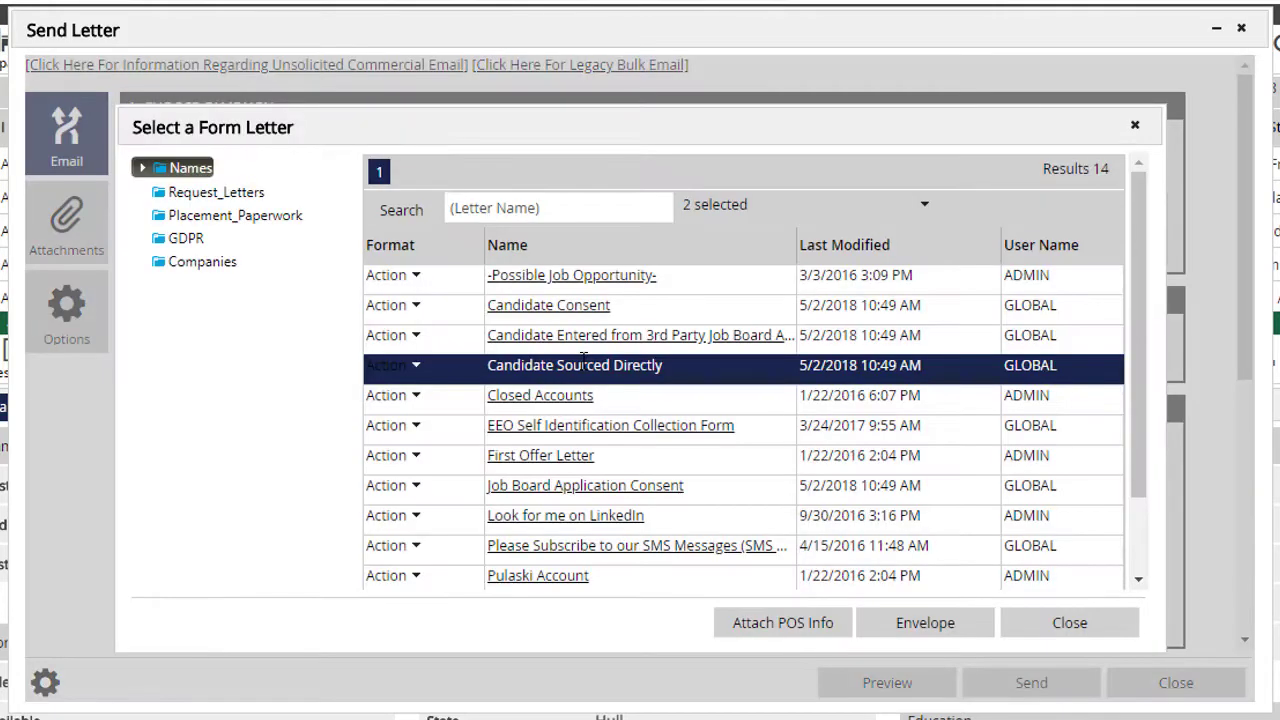
click(187, 239)
click(400, 396)
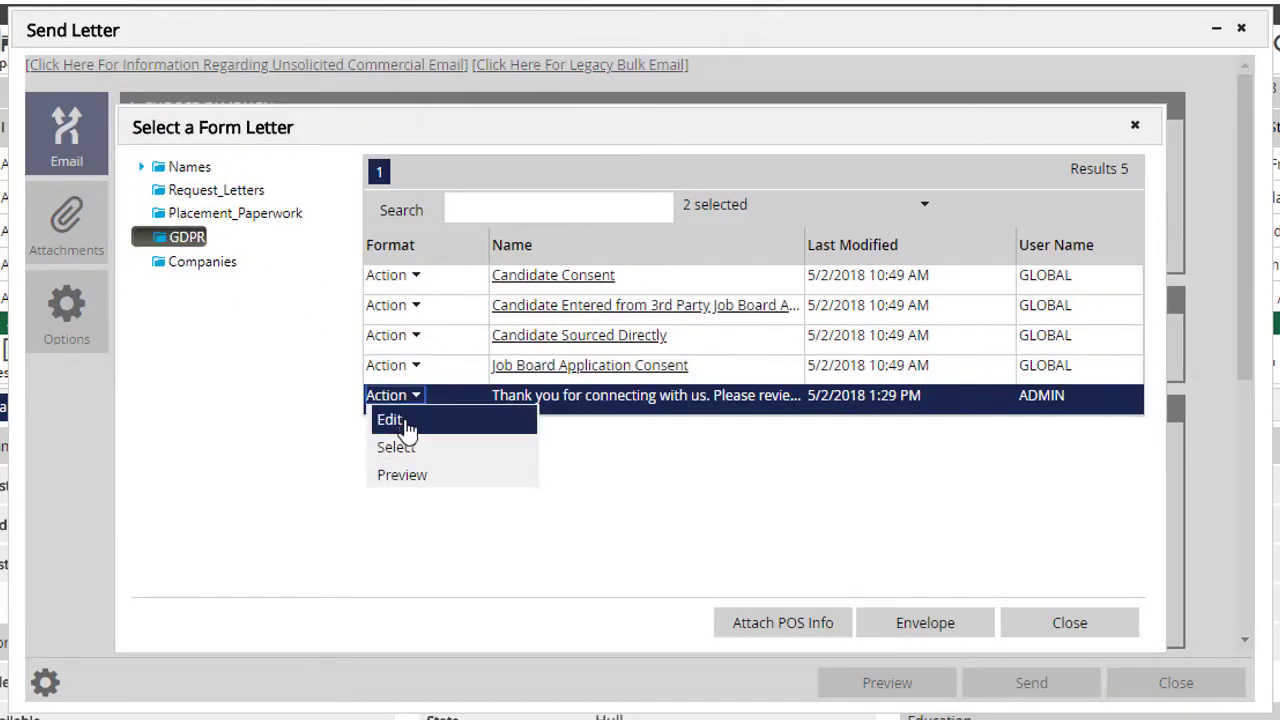
click(402, 443)
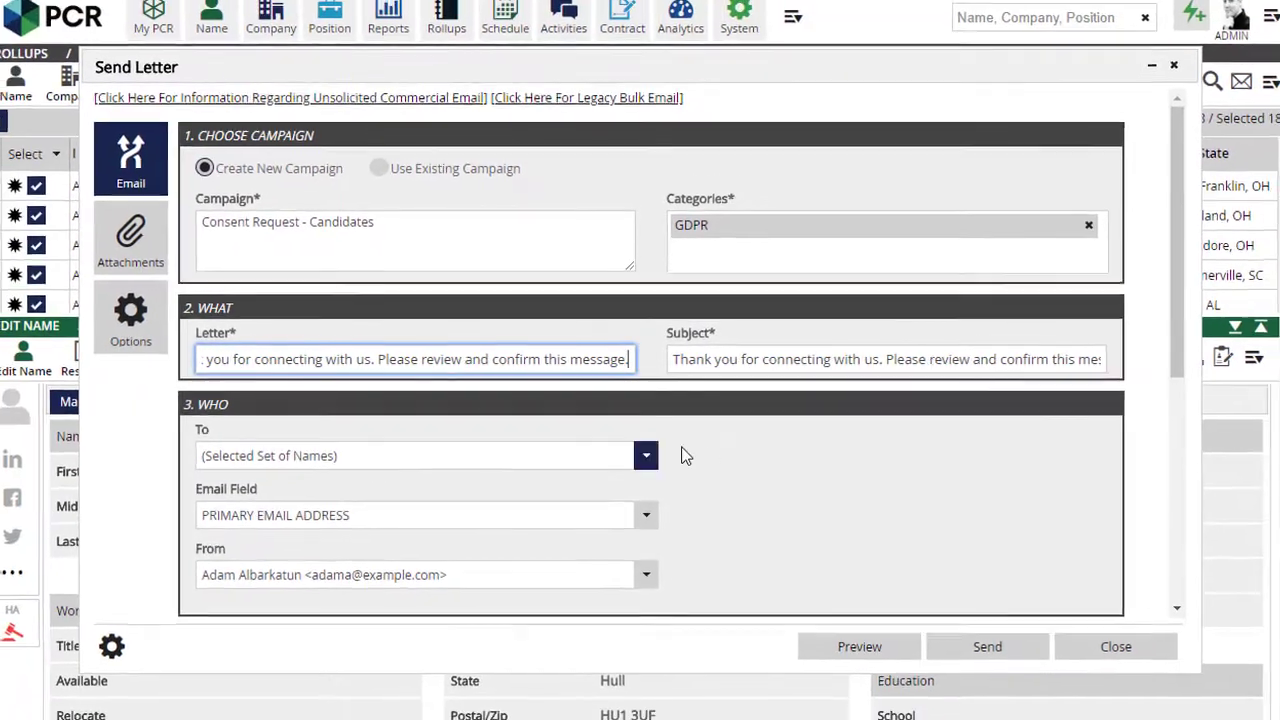
Preview the consent request e-mail, close the preview and send the campaign
scroll(712, 471, down, 5)
click(864, 639)
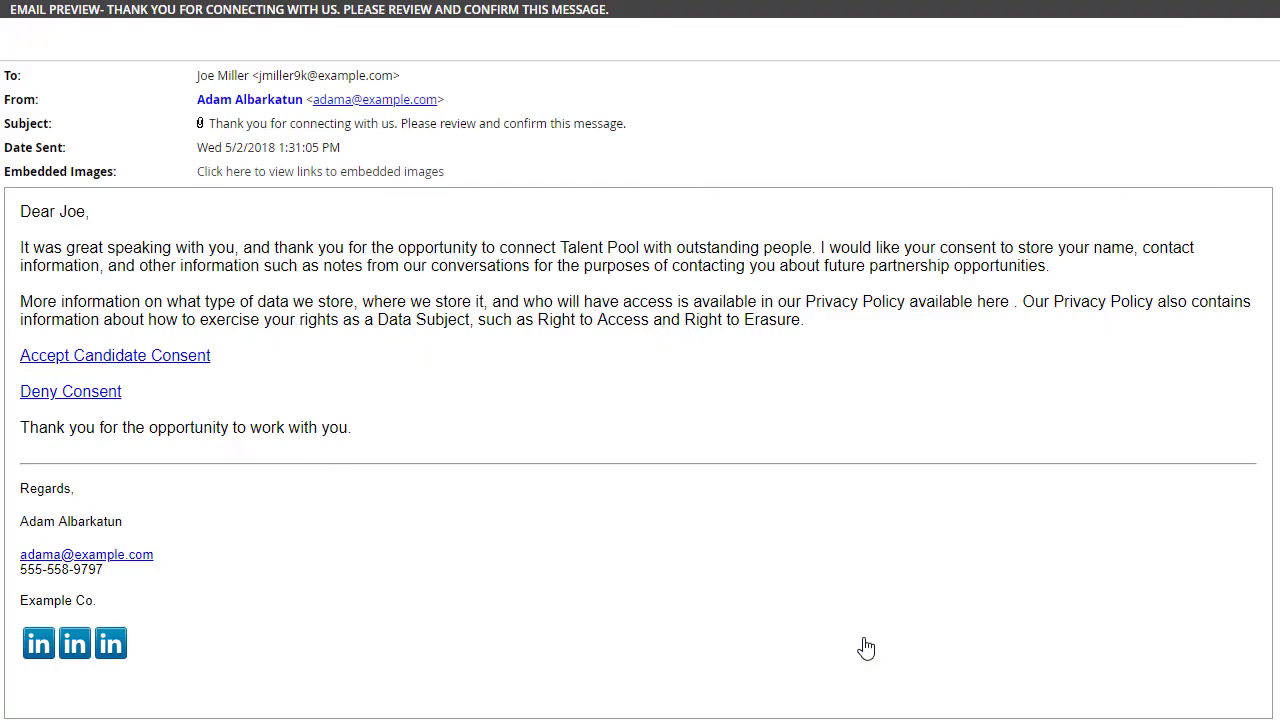
key(Escape)
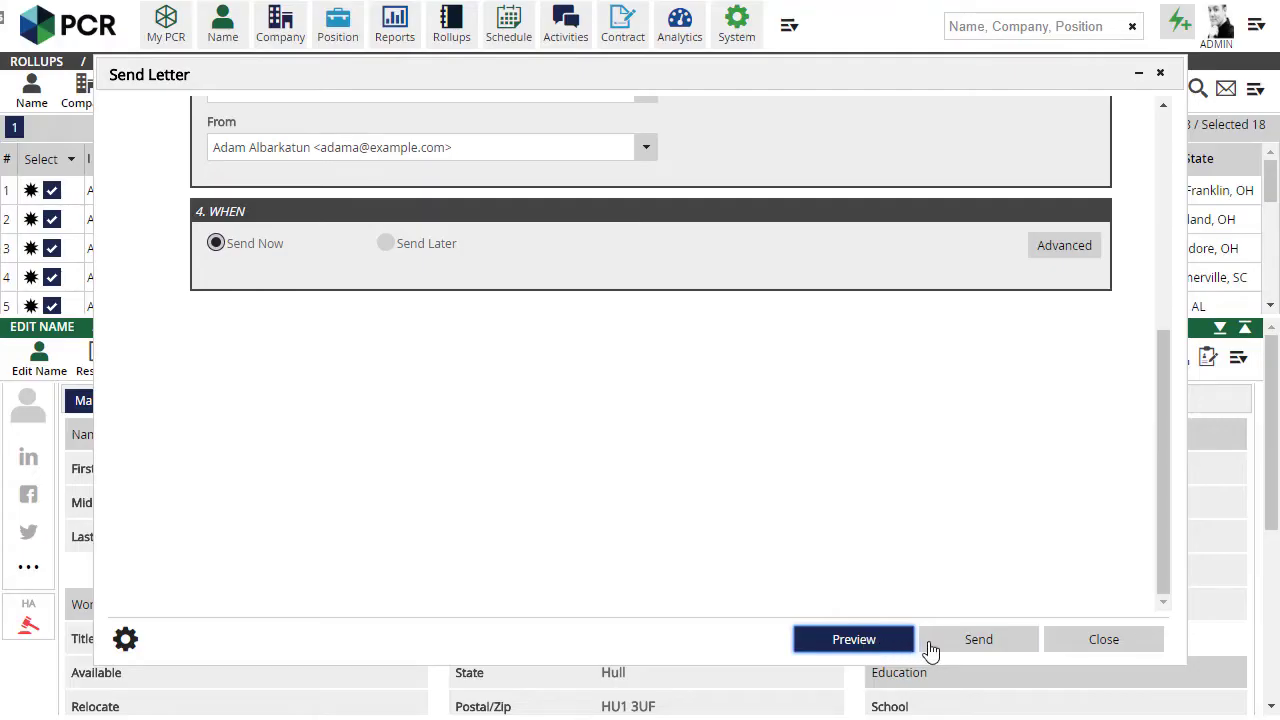
click(944, 646)
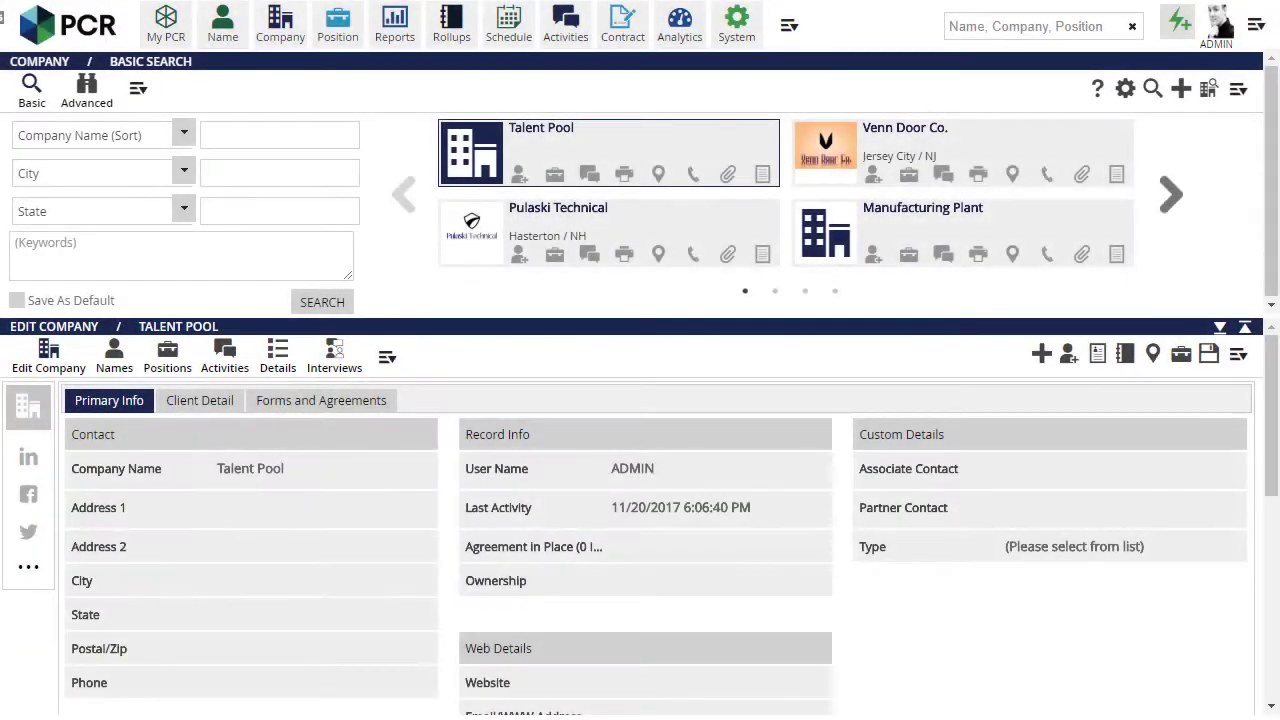
Start adding a new name record using the Parse From Resume option
click(1180, 40)
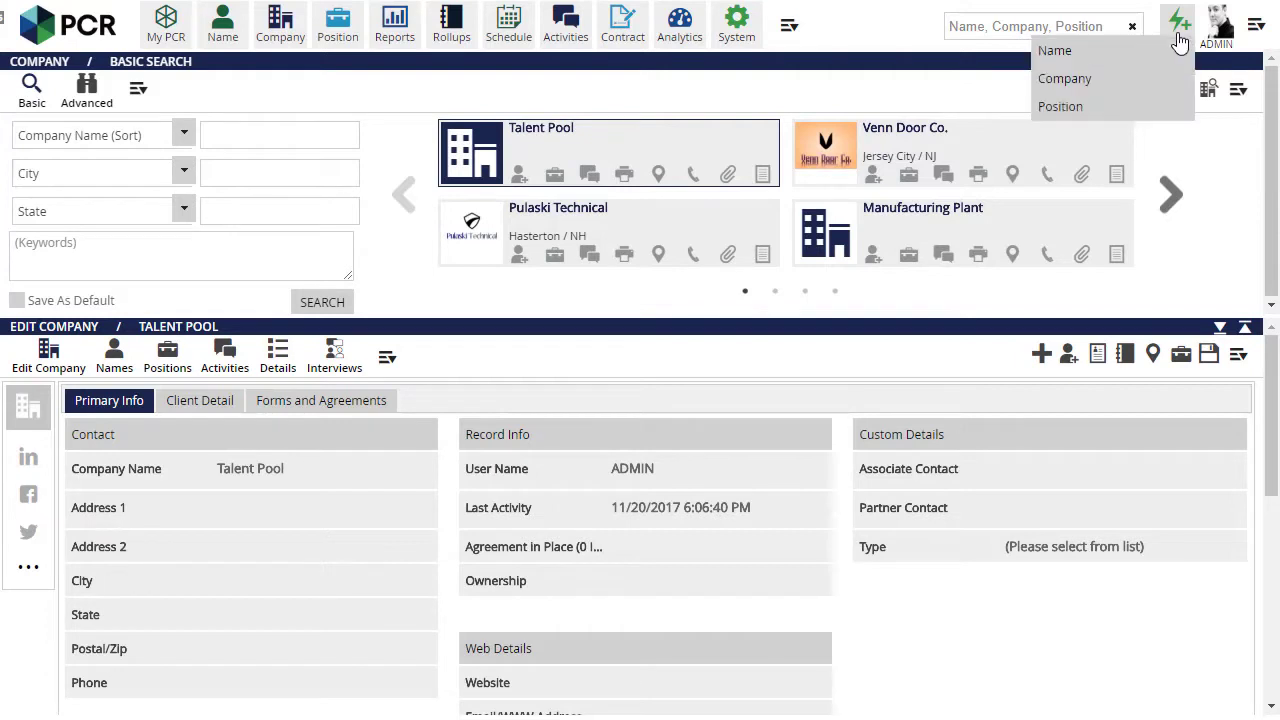
click(1172, 52)
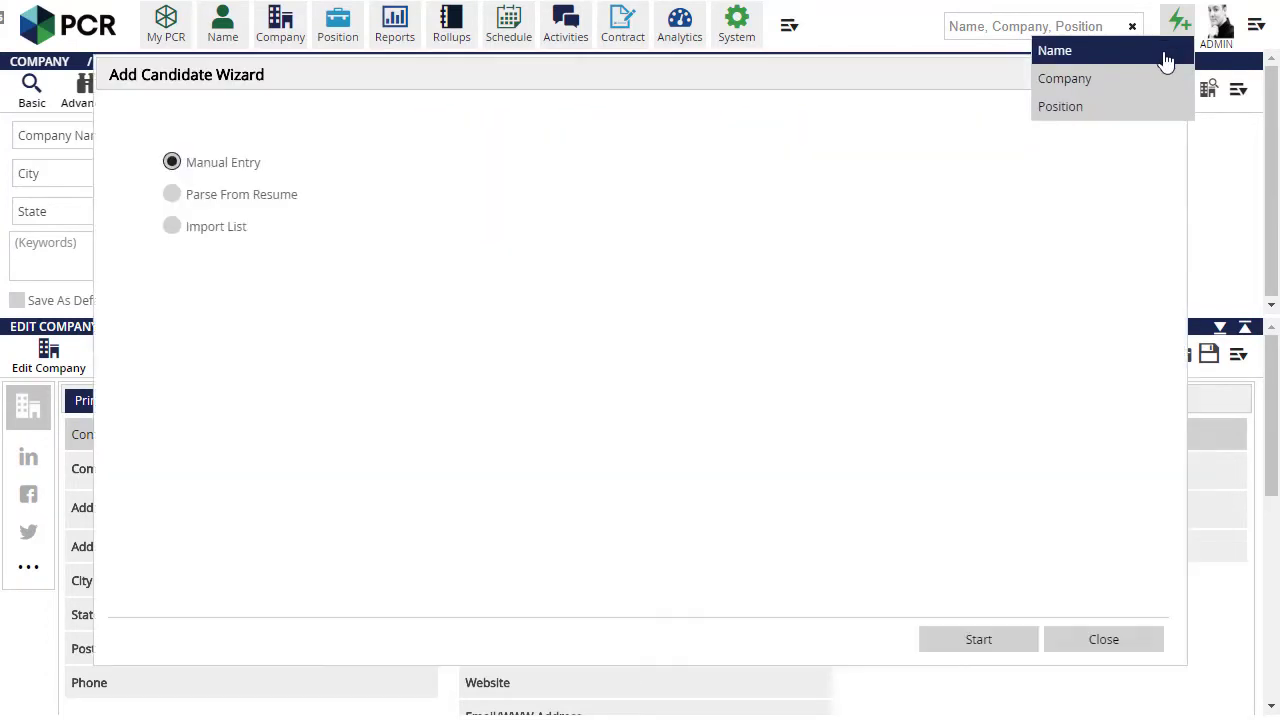
click(280, 195)
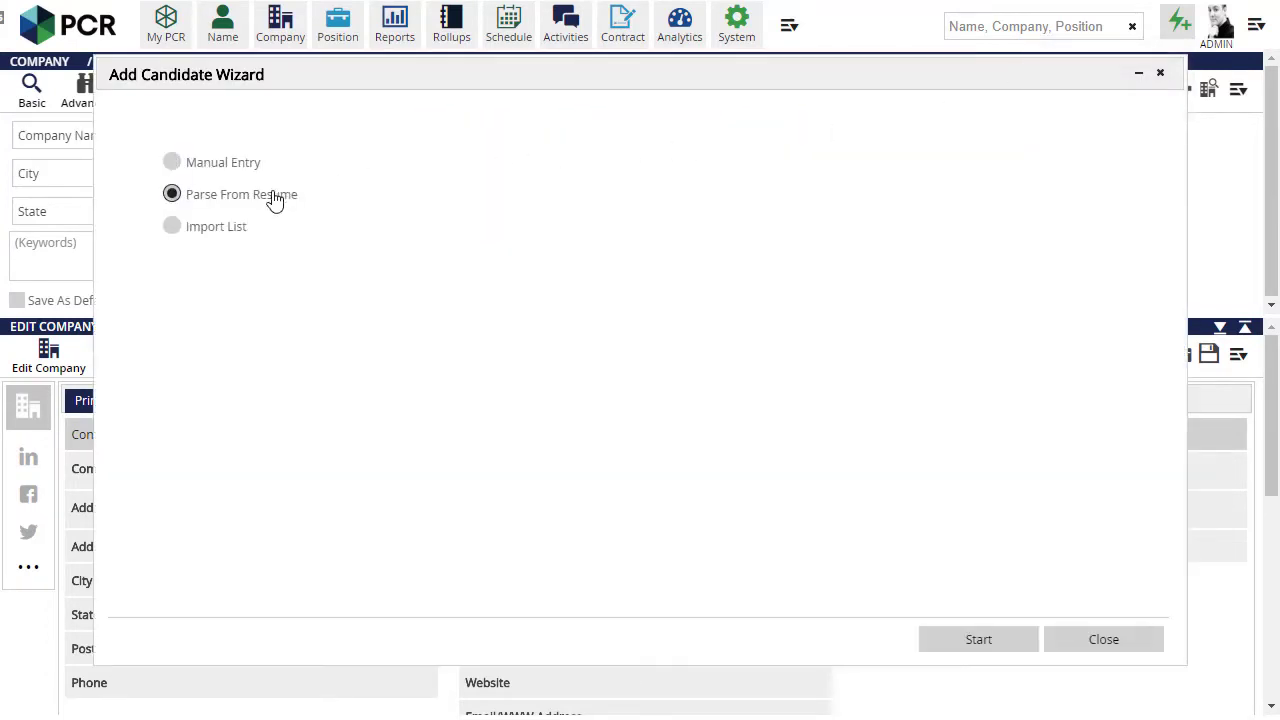
click(948, 640)
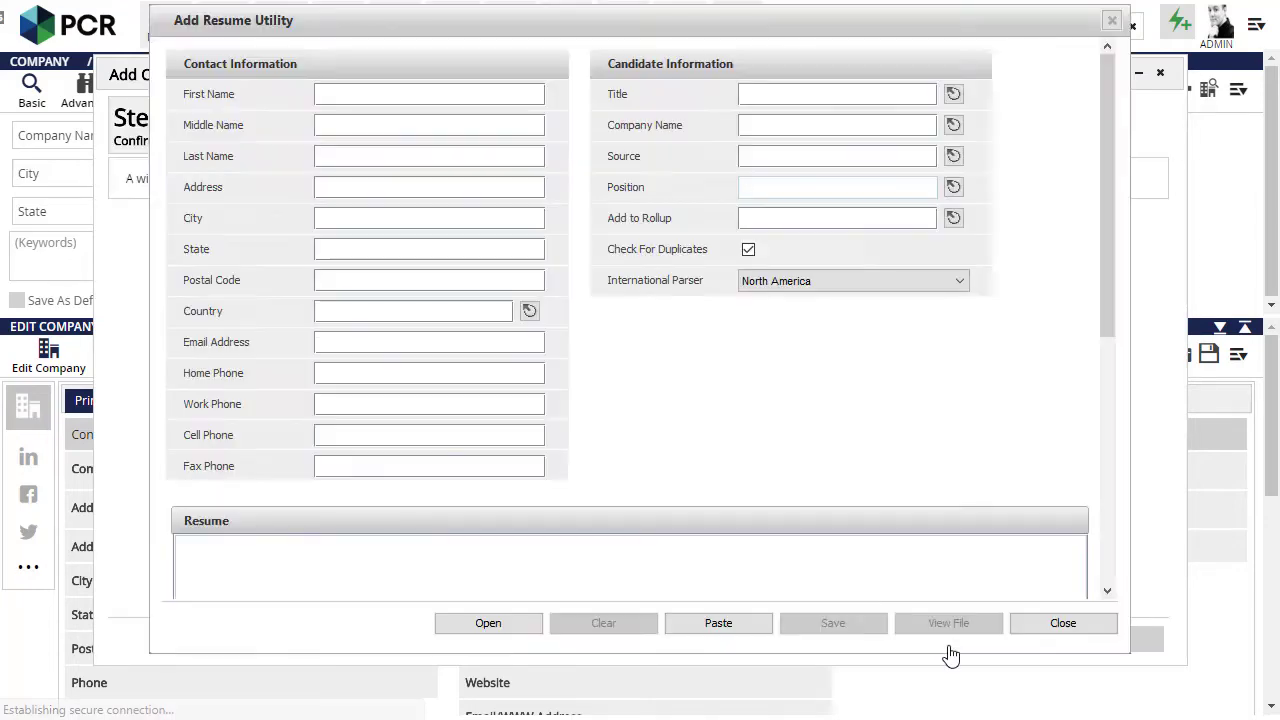
Load the candidate's resume file into the resume utility, save the parsed candidate and open the new name record
click(488, 625)
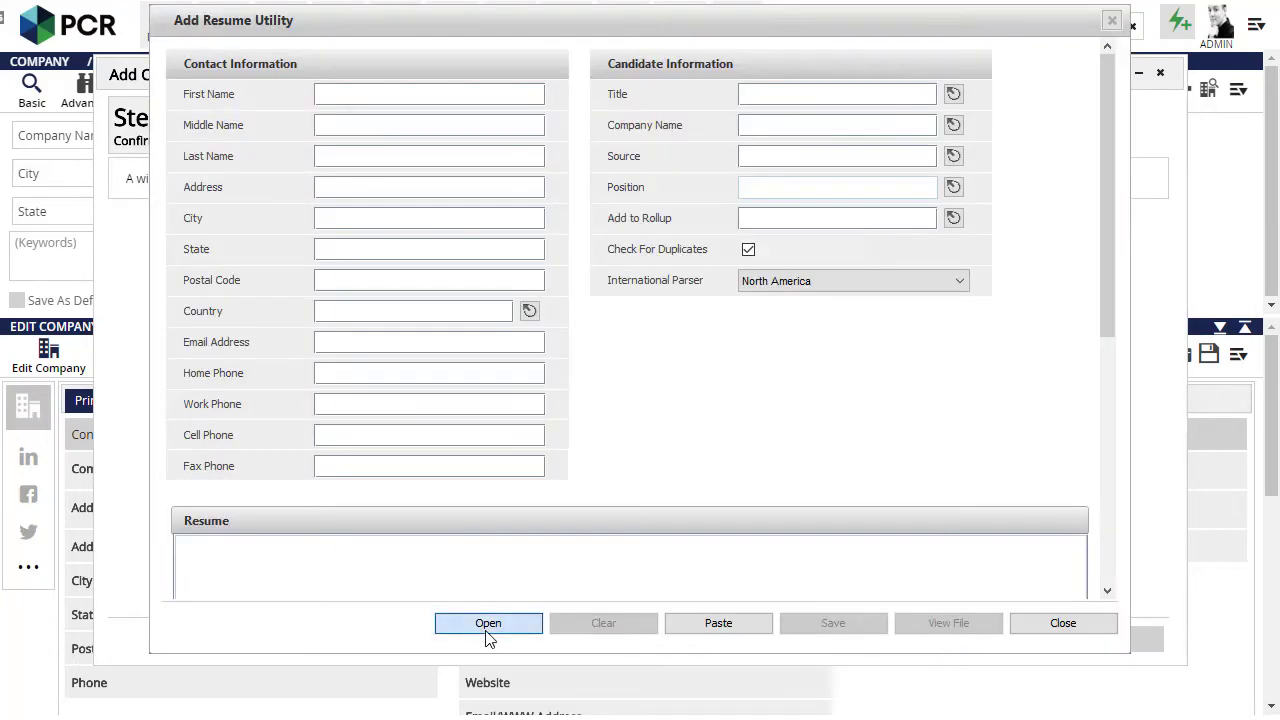
double_click(517, 297)
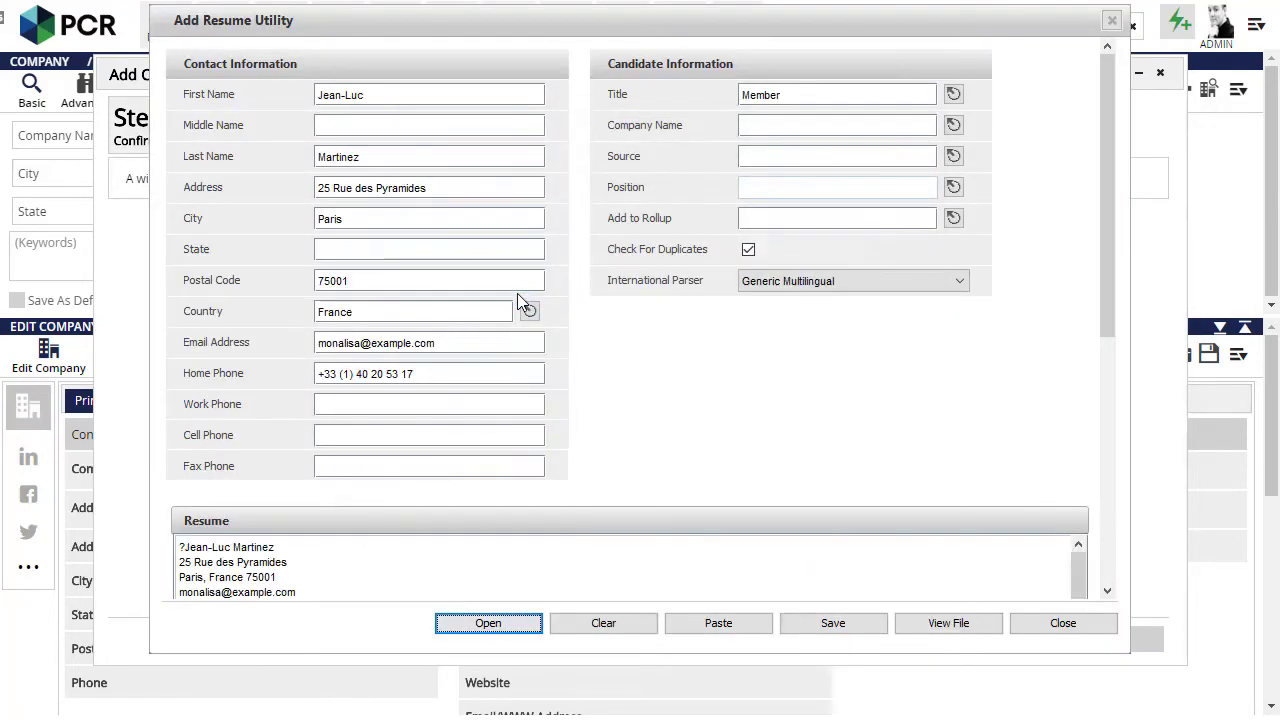
click(833, 625)
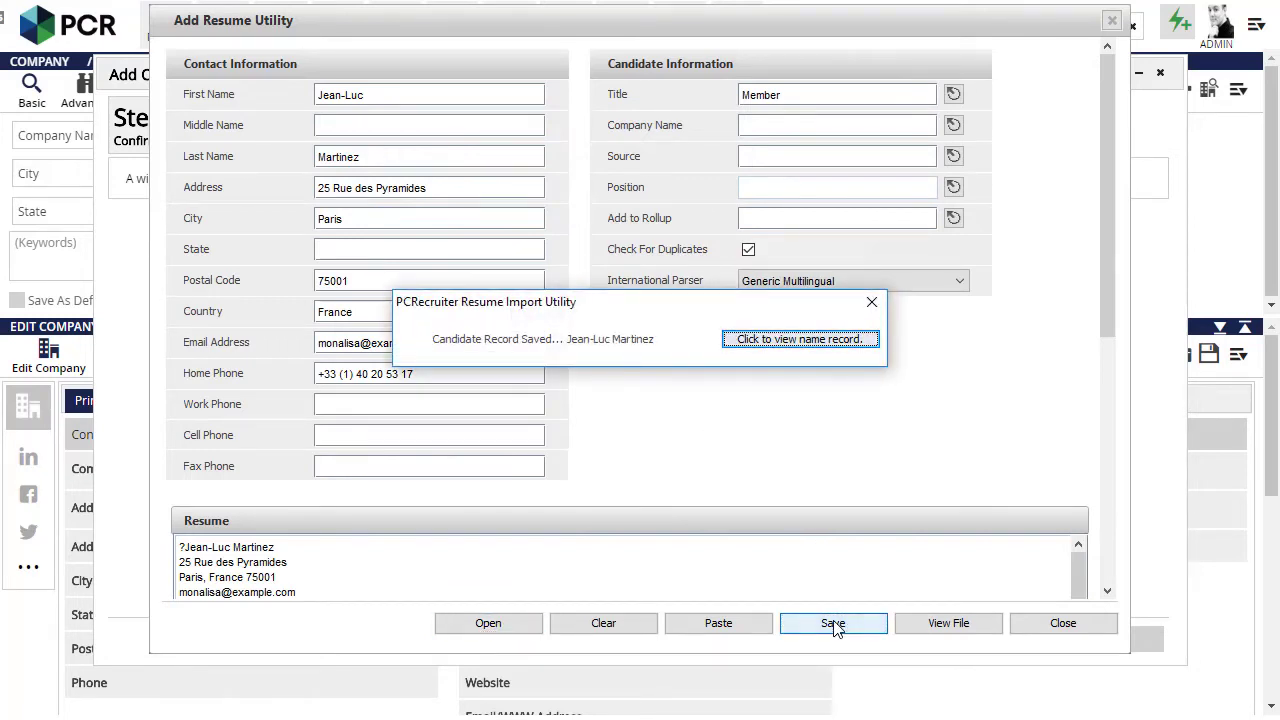
click(805, 341)
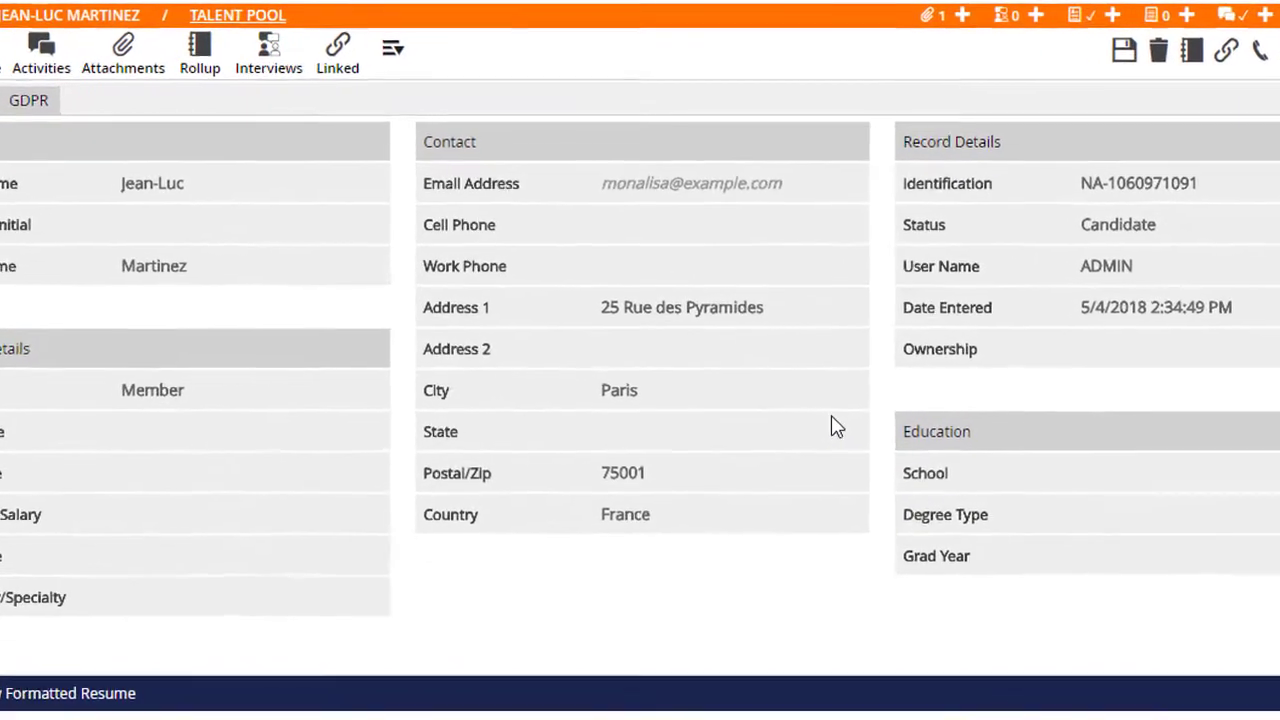
E-mail the new candidate the first Candidate Consent form letter in the GDPR folder
mouse_move(750, 208)
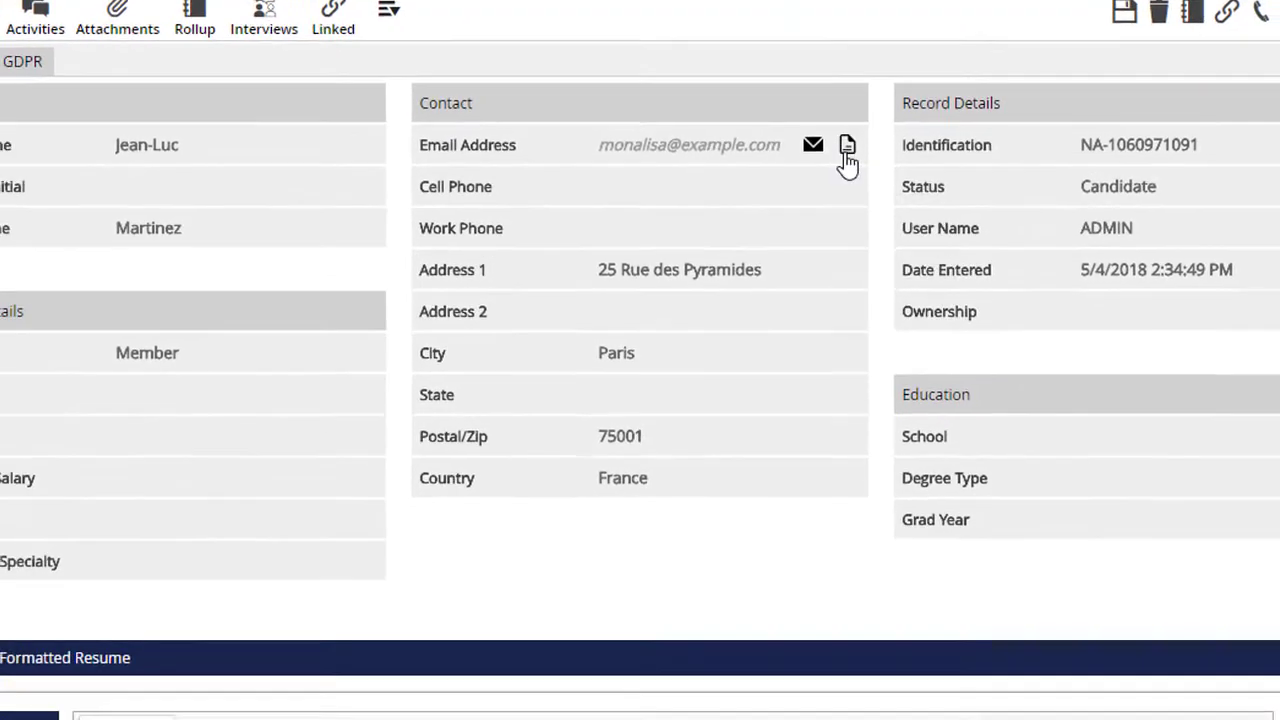
click(846, 150)
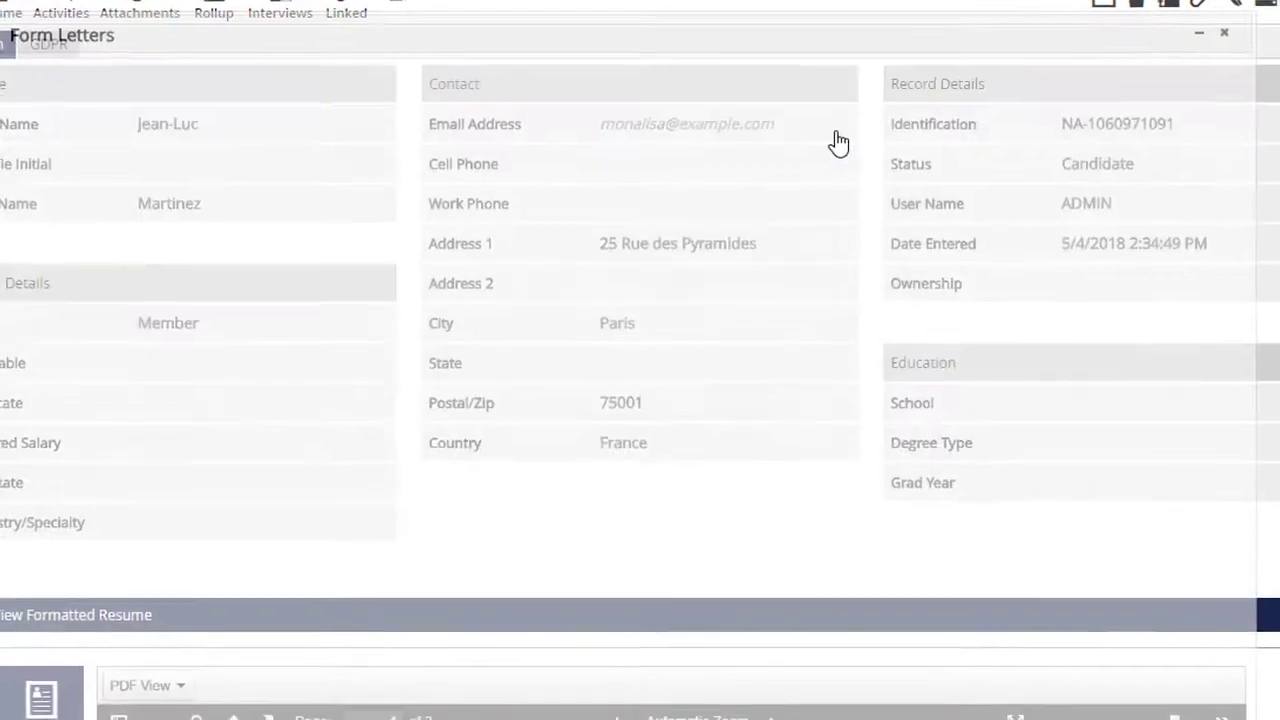
click(84, 140)
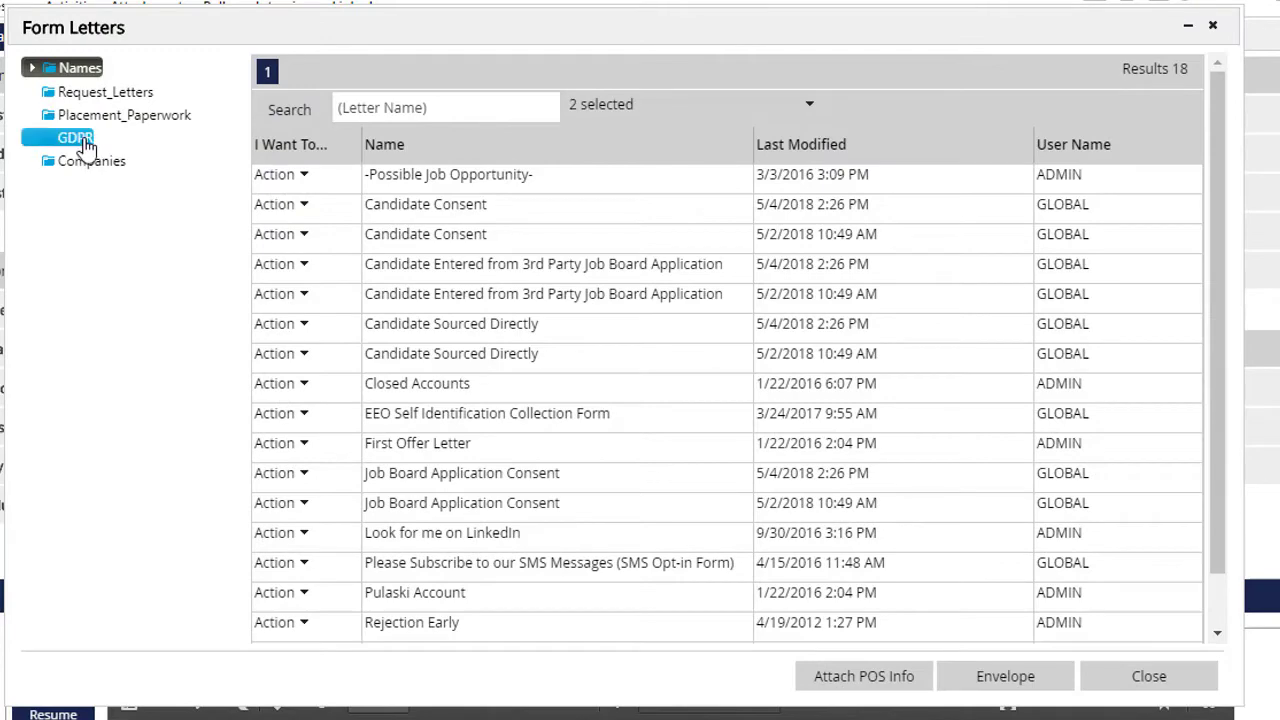
click(286, 178)
click(290, 176)
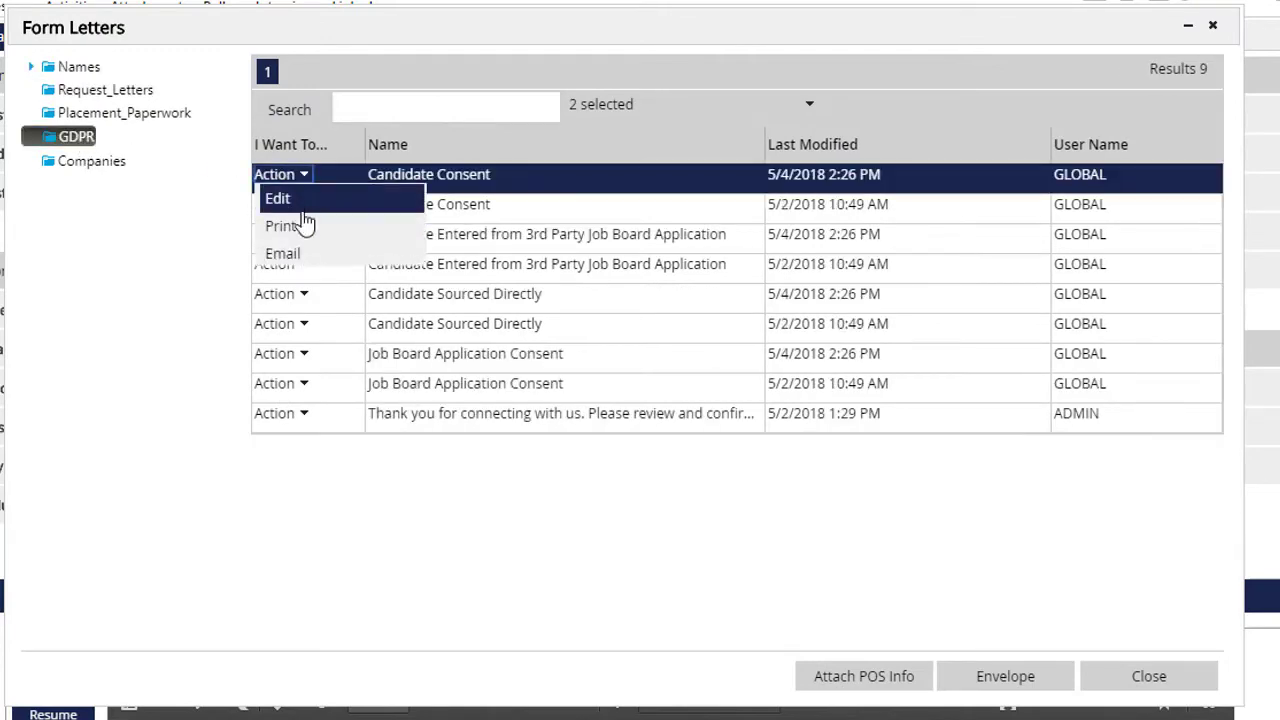
click(320, 262)
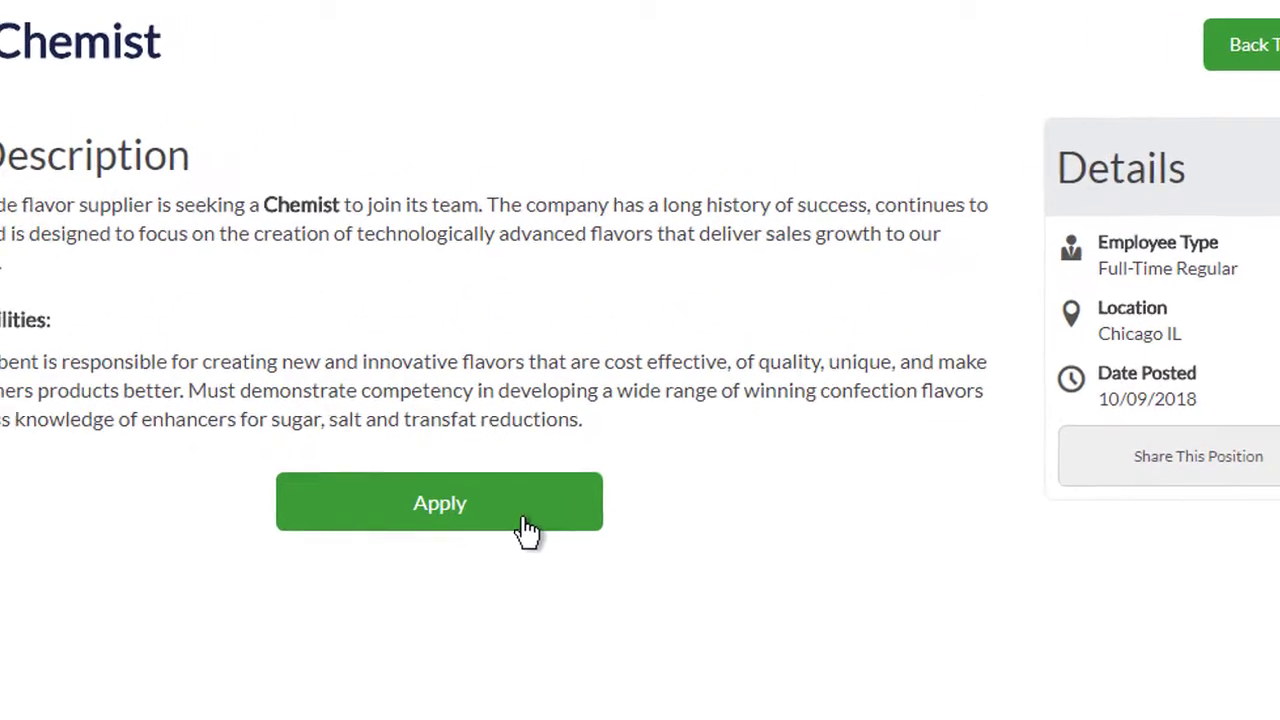
Start an application for the Chemist job, and examine the applicant record's GDPR consent details and consent log
click(527, 526)
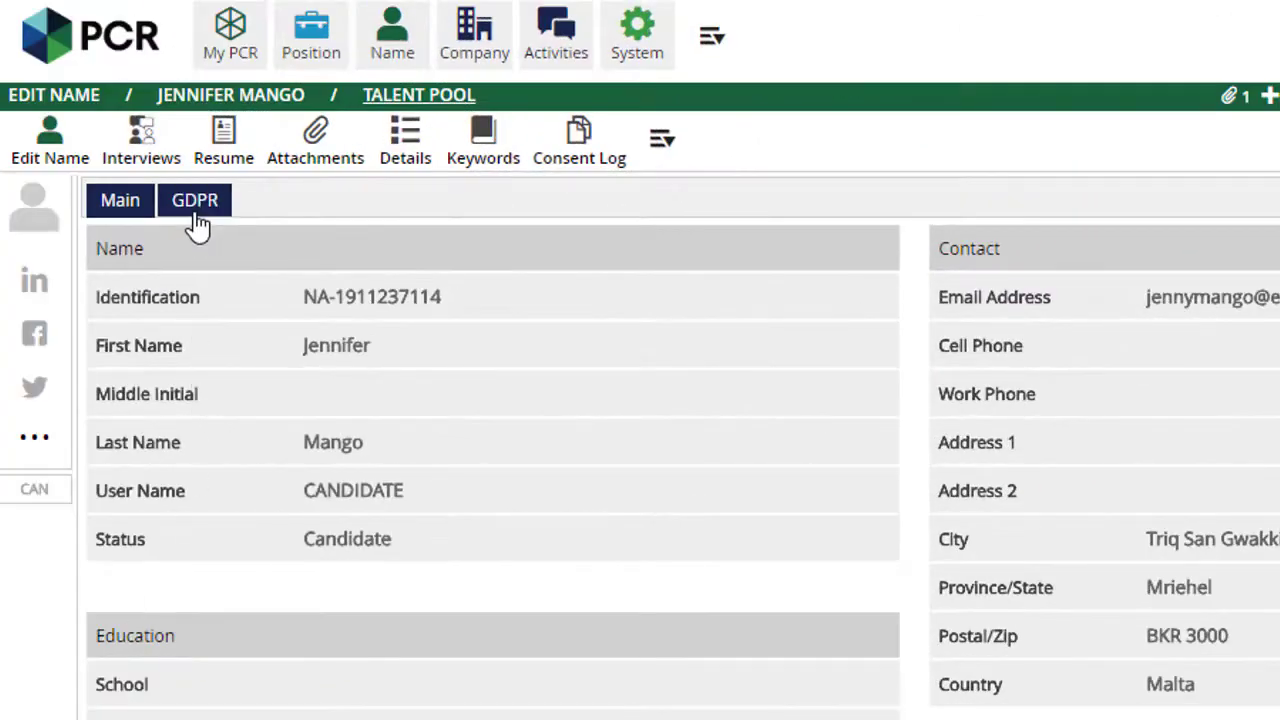
click(197, 224)
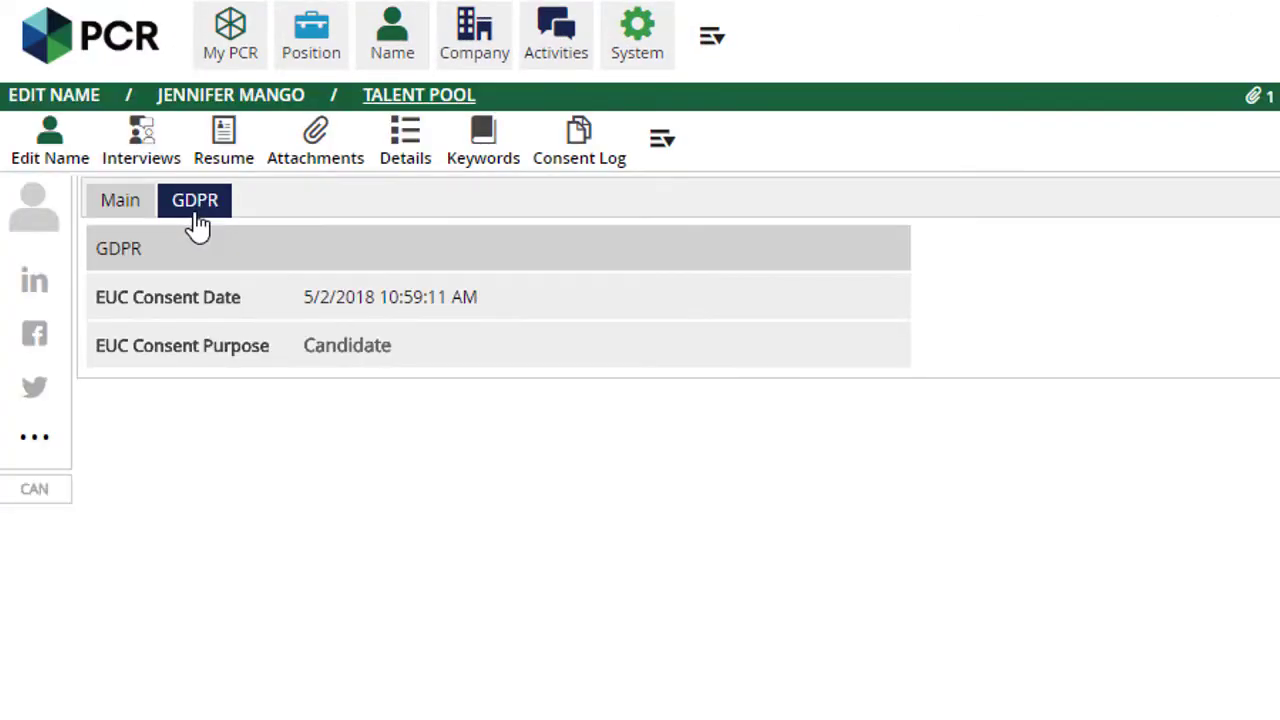
click(581, 164)
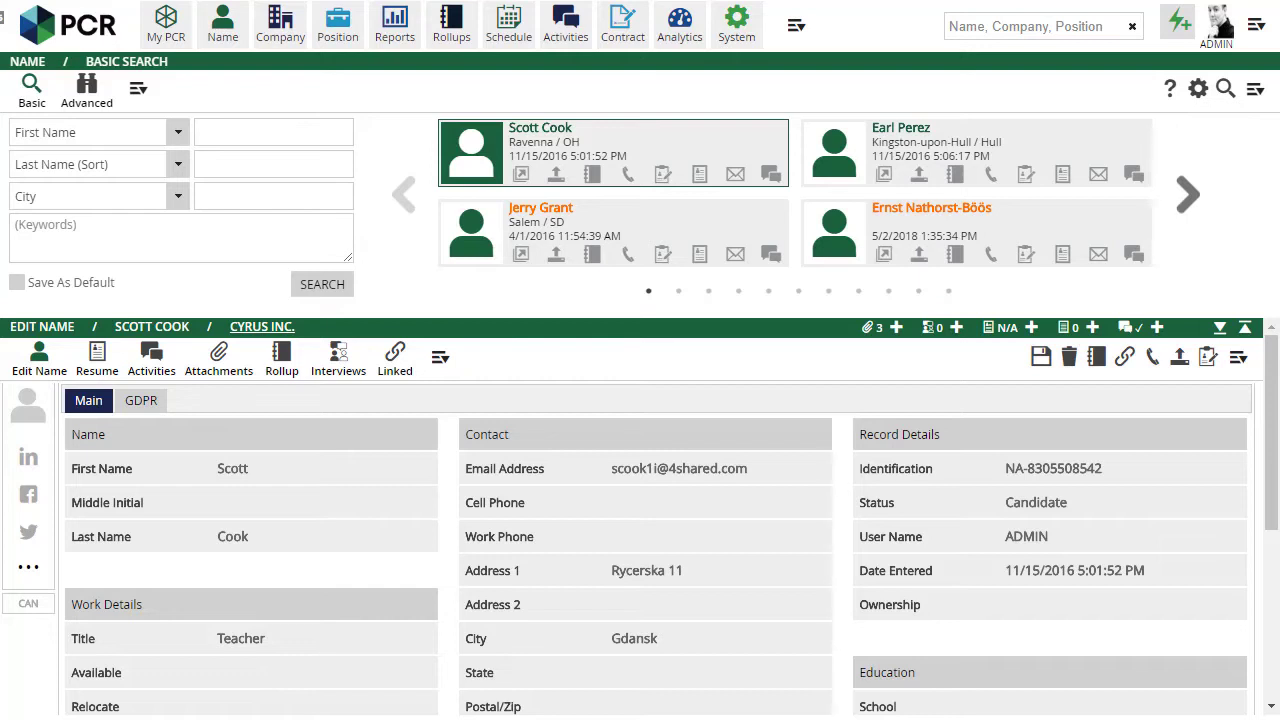
Start a data download for the open candidate, including Name Record, Resume, History - Work History and Activities
click(1240, 360)
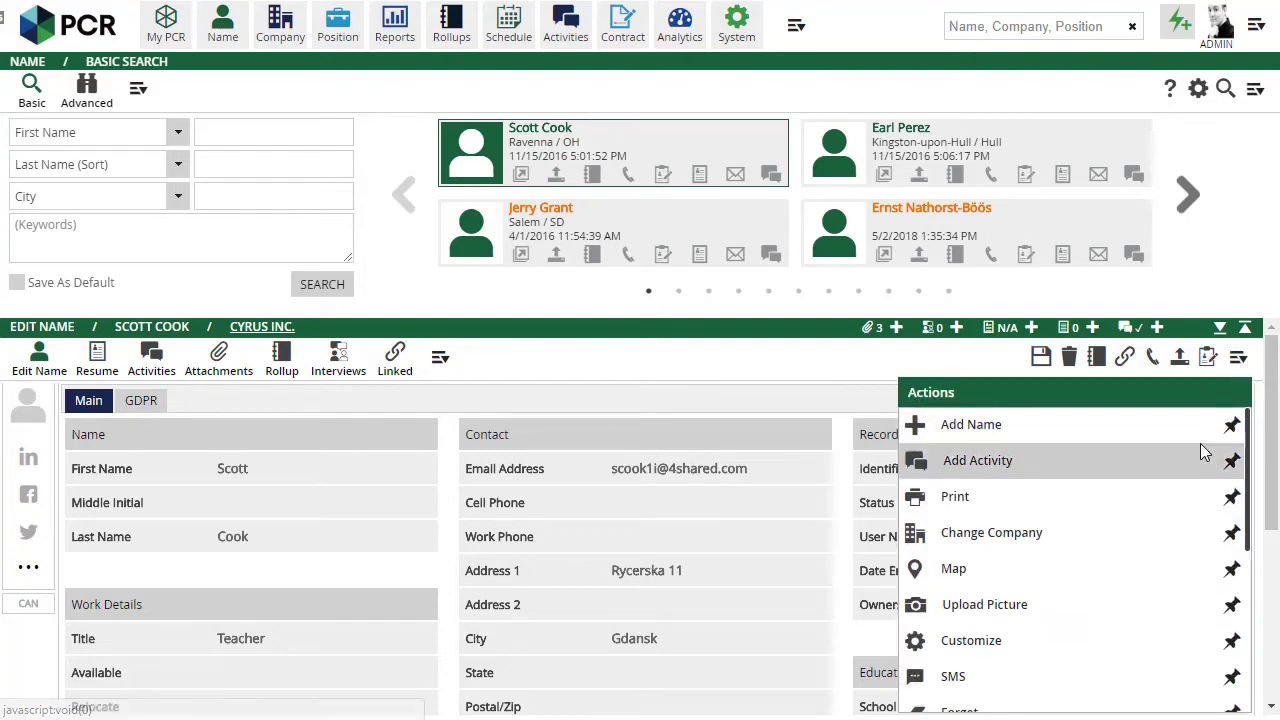
scroll(1184, 464, down, 2)
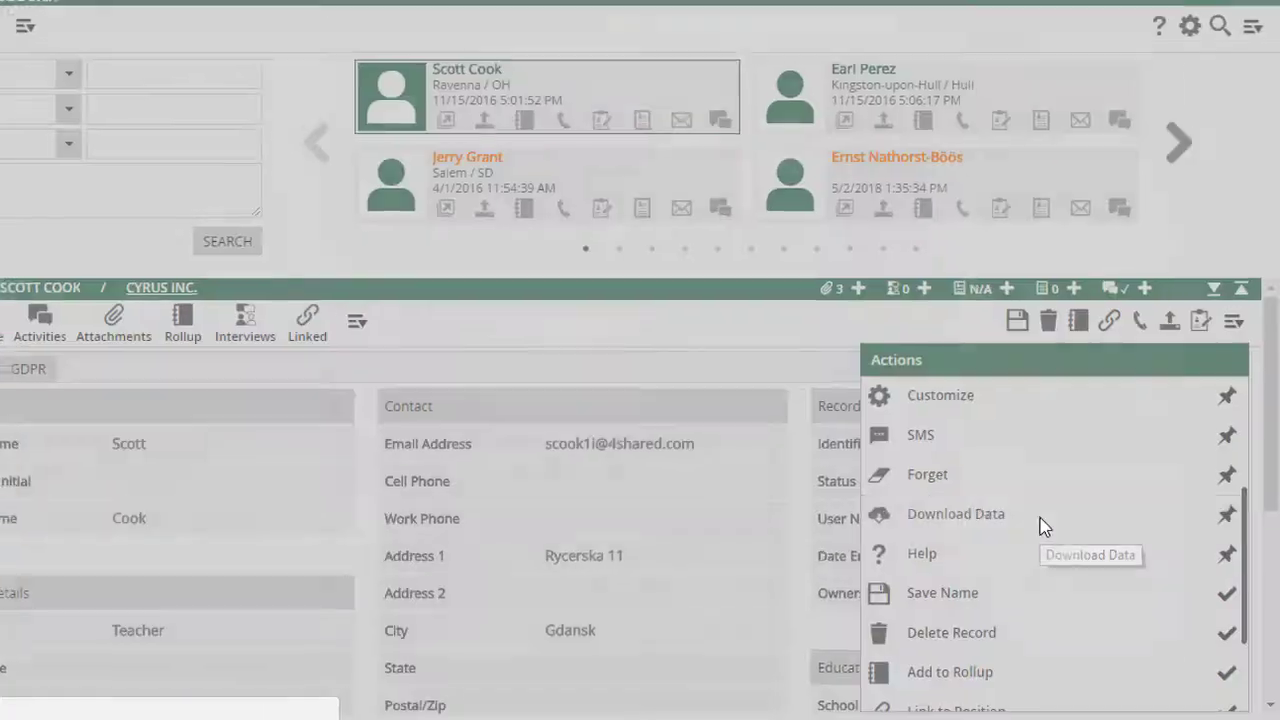
click(1040, 527)
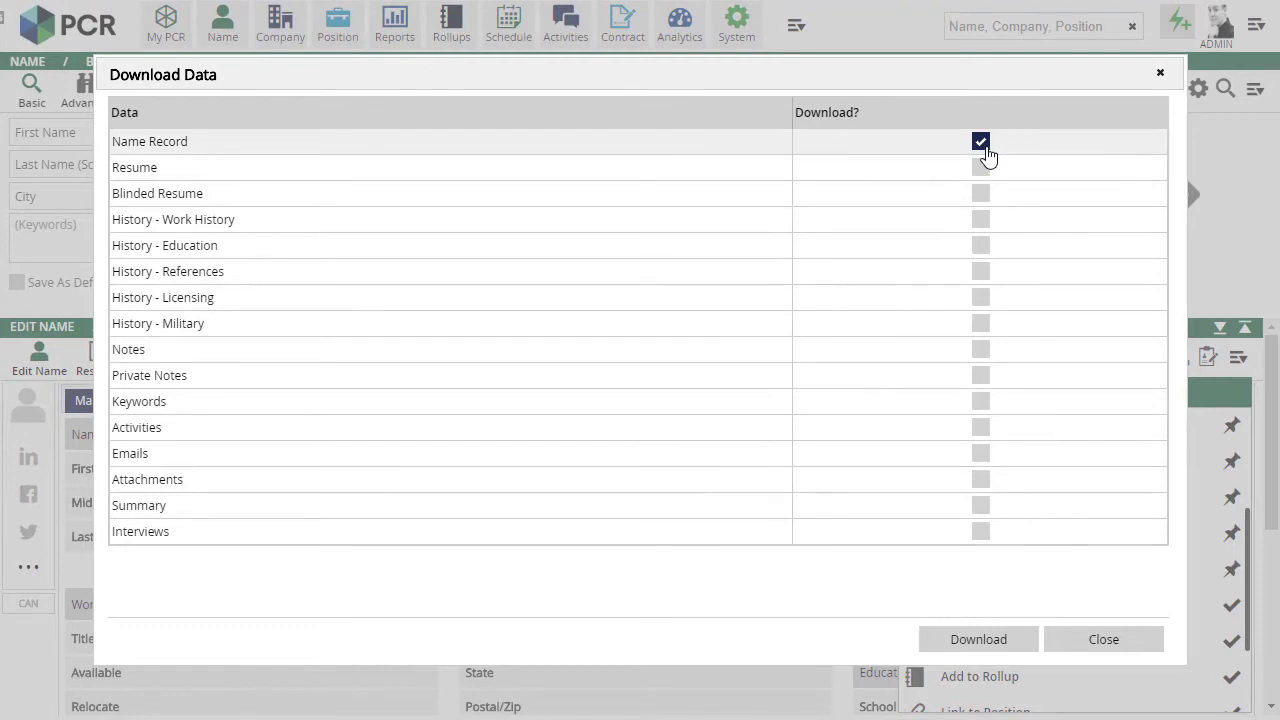
click(980, 219)
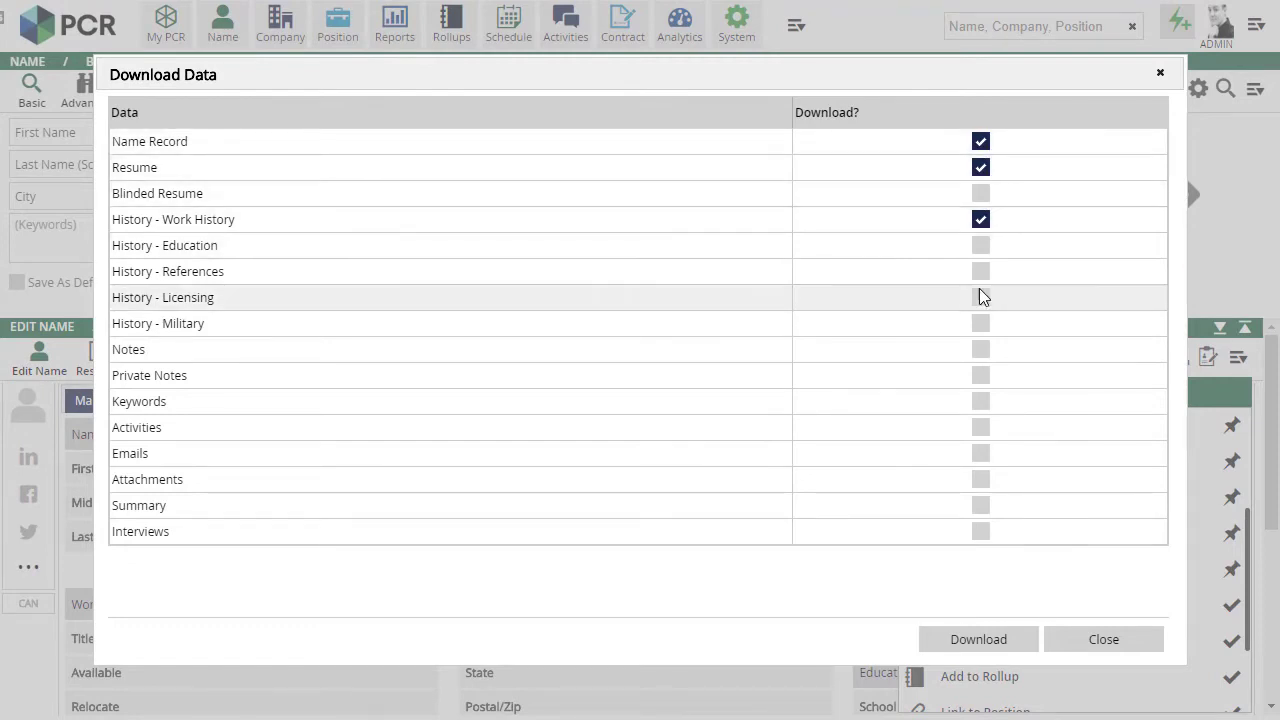
click(981, 428)
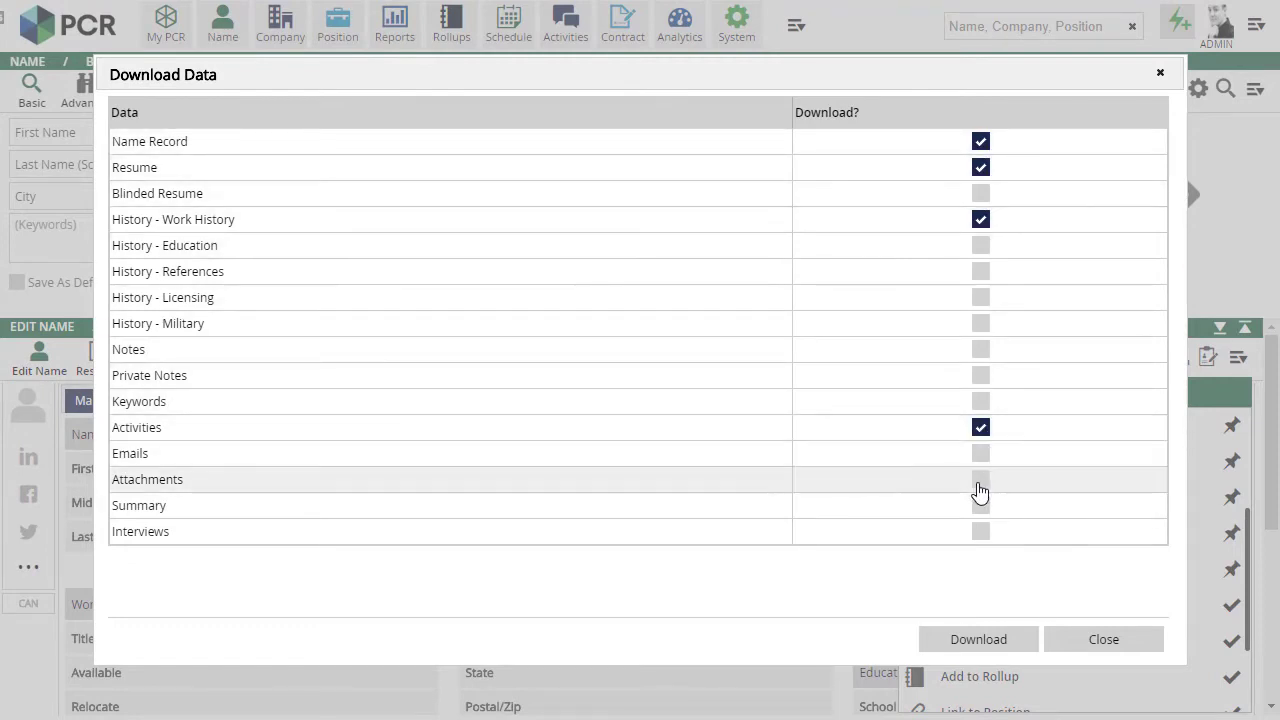
Include the attachments classes.jpg, Application Form.pdf and Confidential Resume.pdf, and download the candidate's data
click(978, 481)
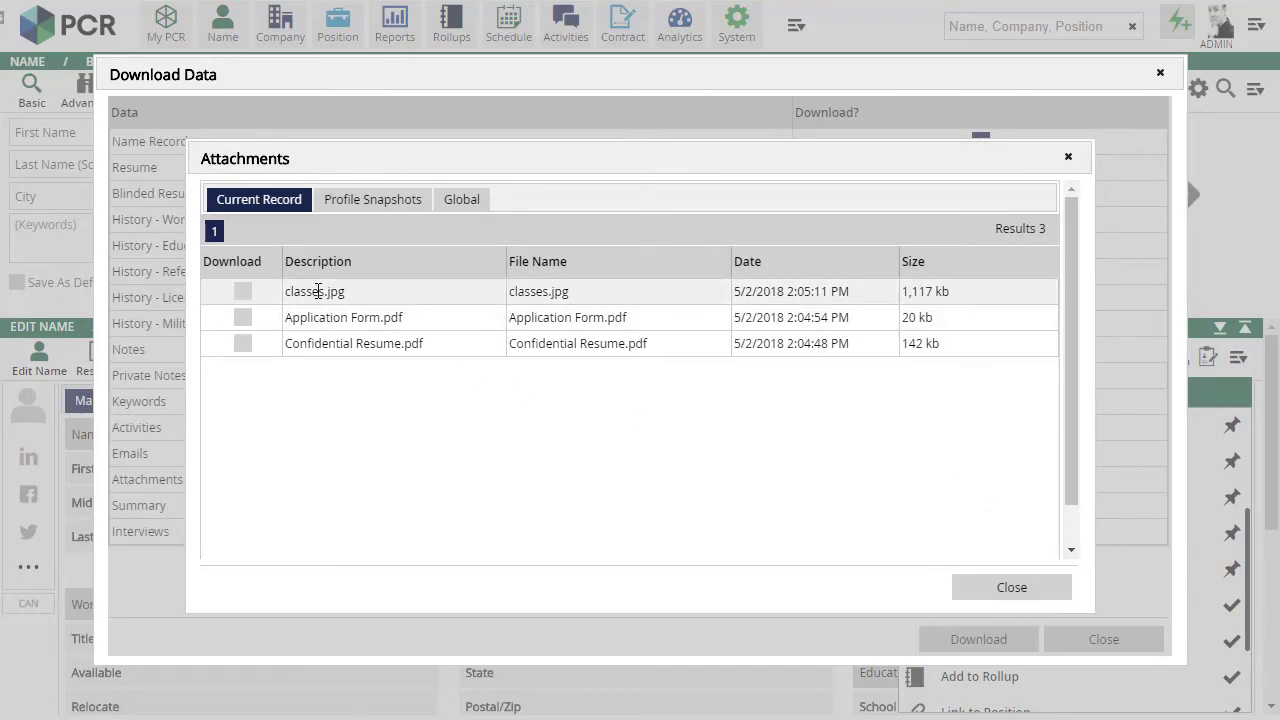
click(242, 291)
click(242, 317)
click(242, 343)
click(1011, 587)
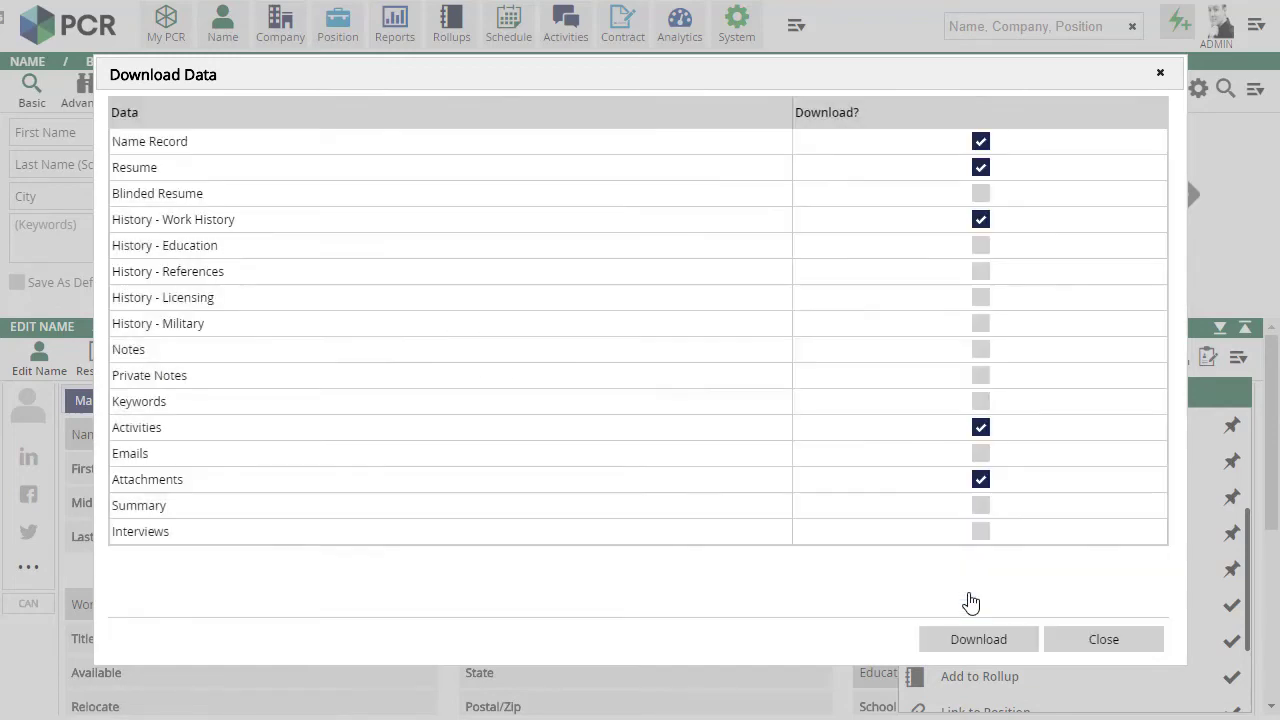
click(968, 640)
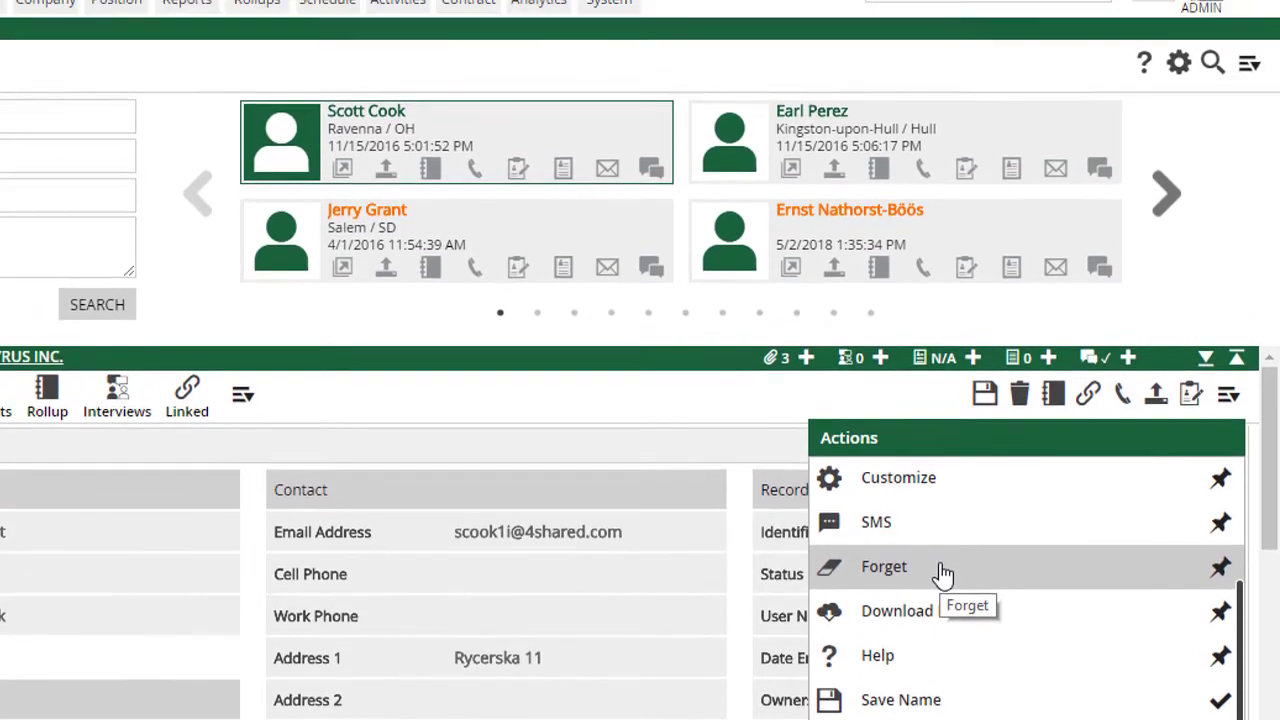
Forget the open candidate's name record and confirm the action
click(940, 512)
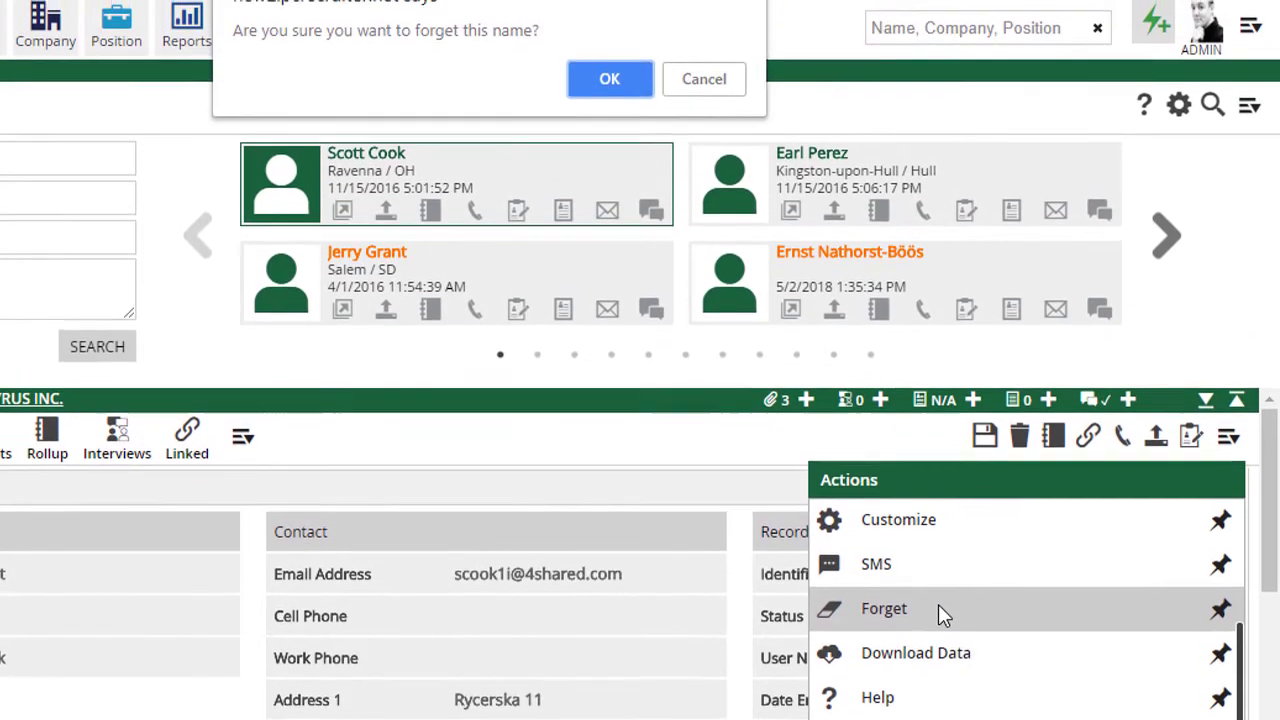
click(610, 88)
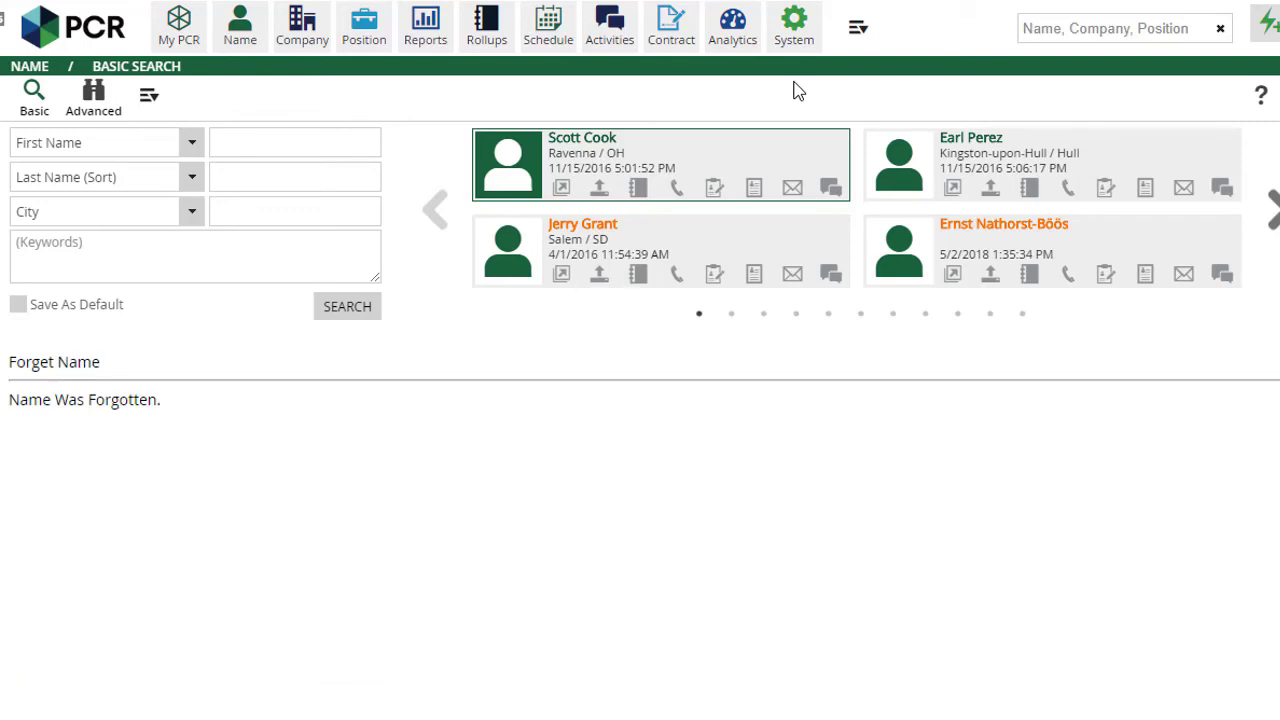
Examine the Forget Bin in the system's data management area and its automatic forget setting, and close it without changes
click(793, 50)
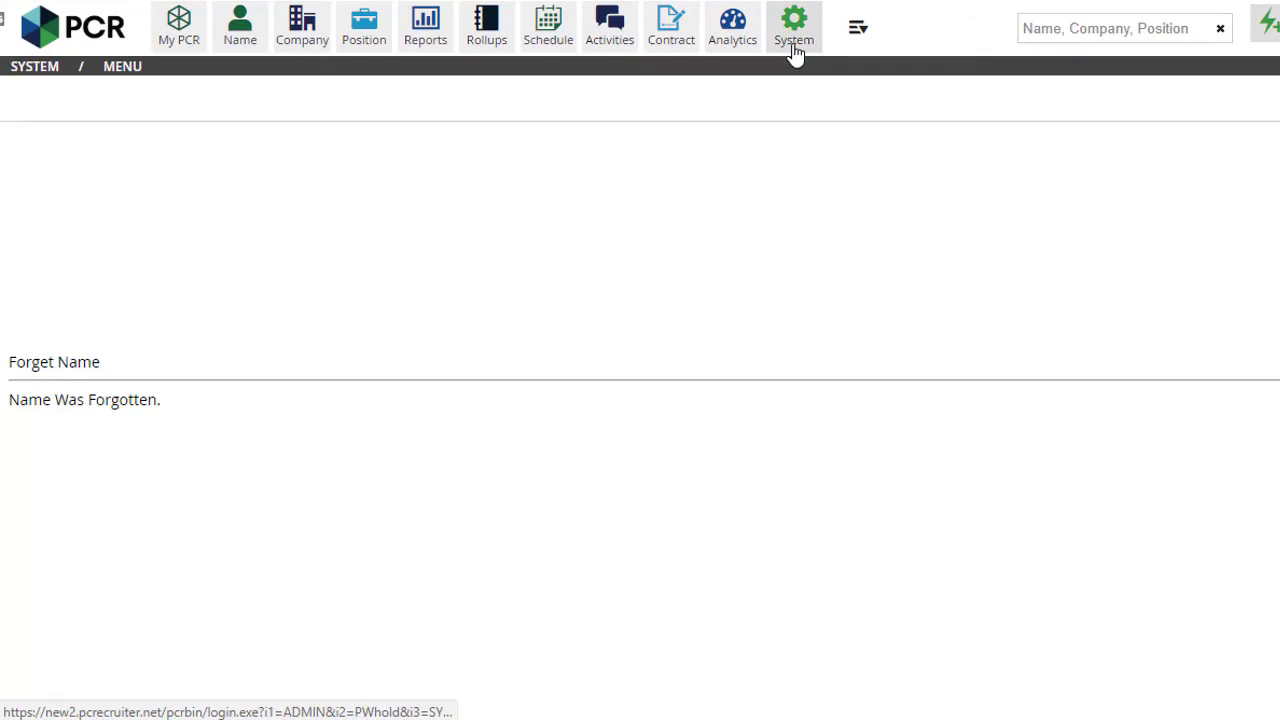
scroll(260, 270, down, 3)
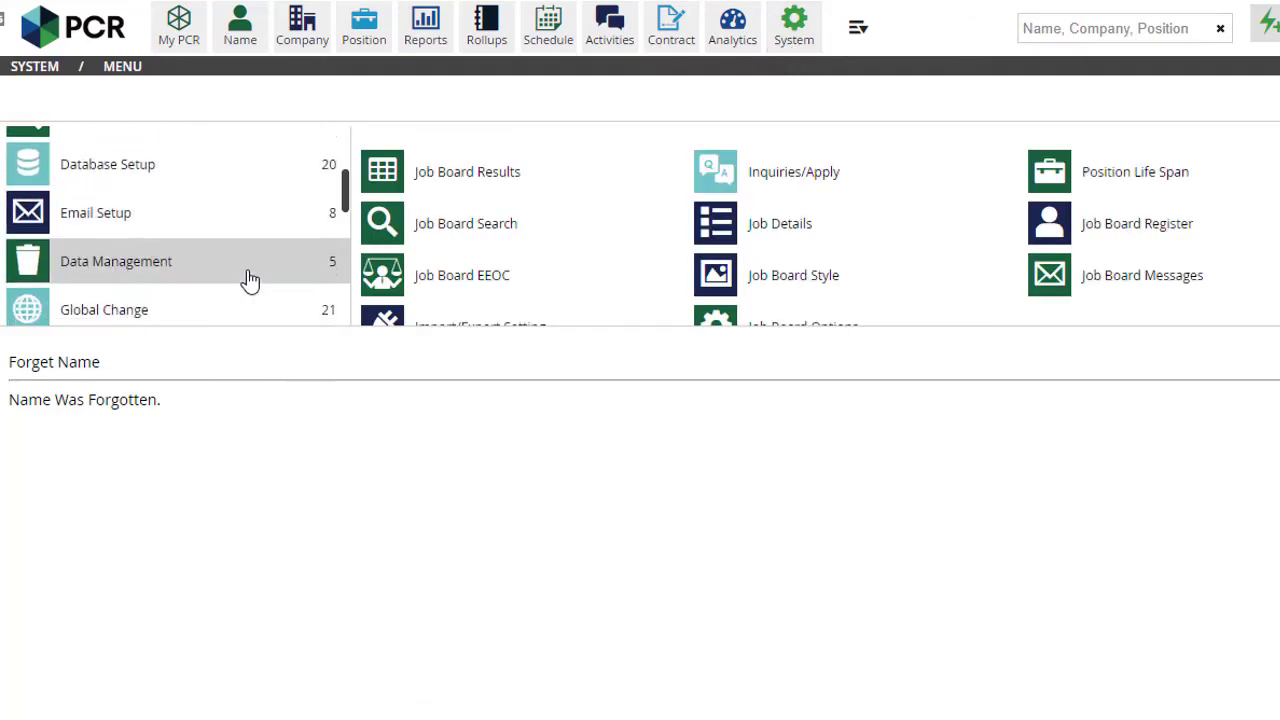
click(249, 280)
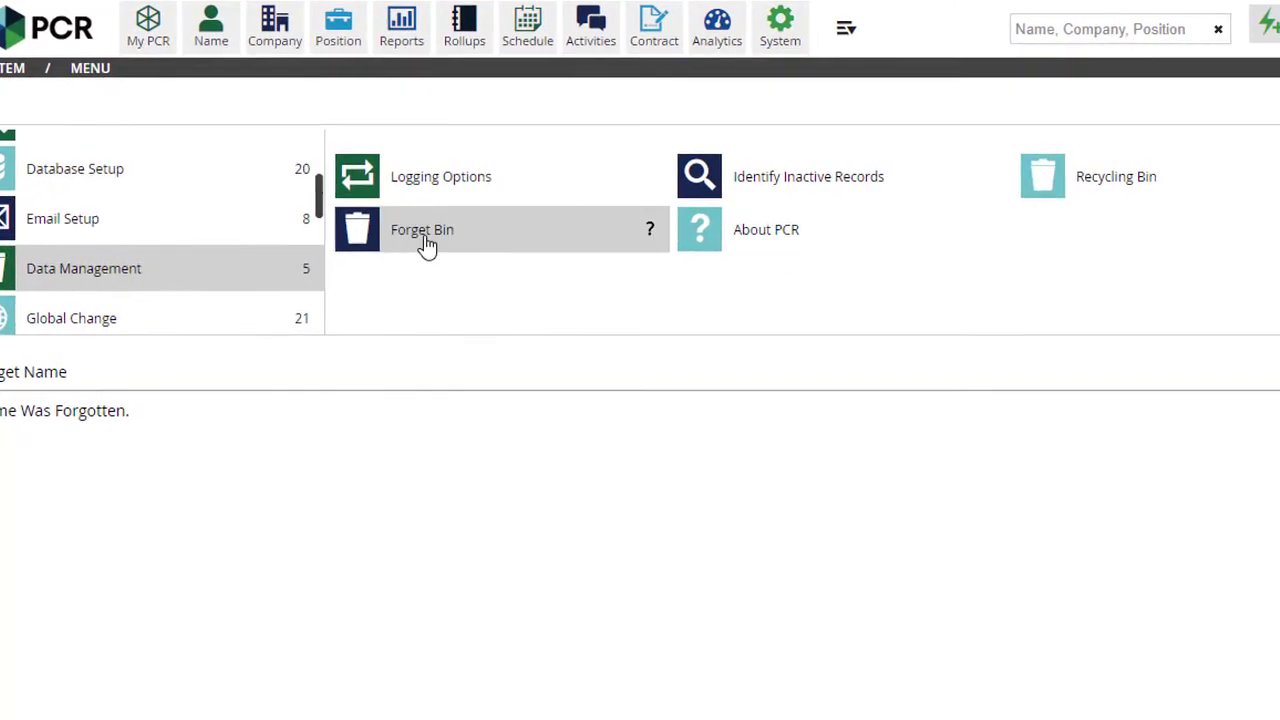
click(408, 246)
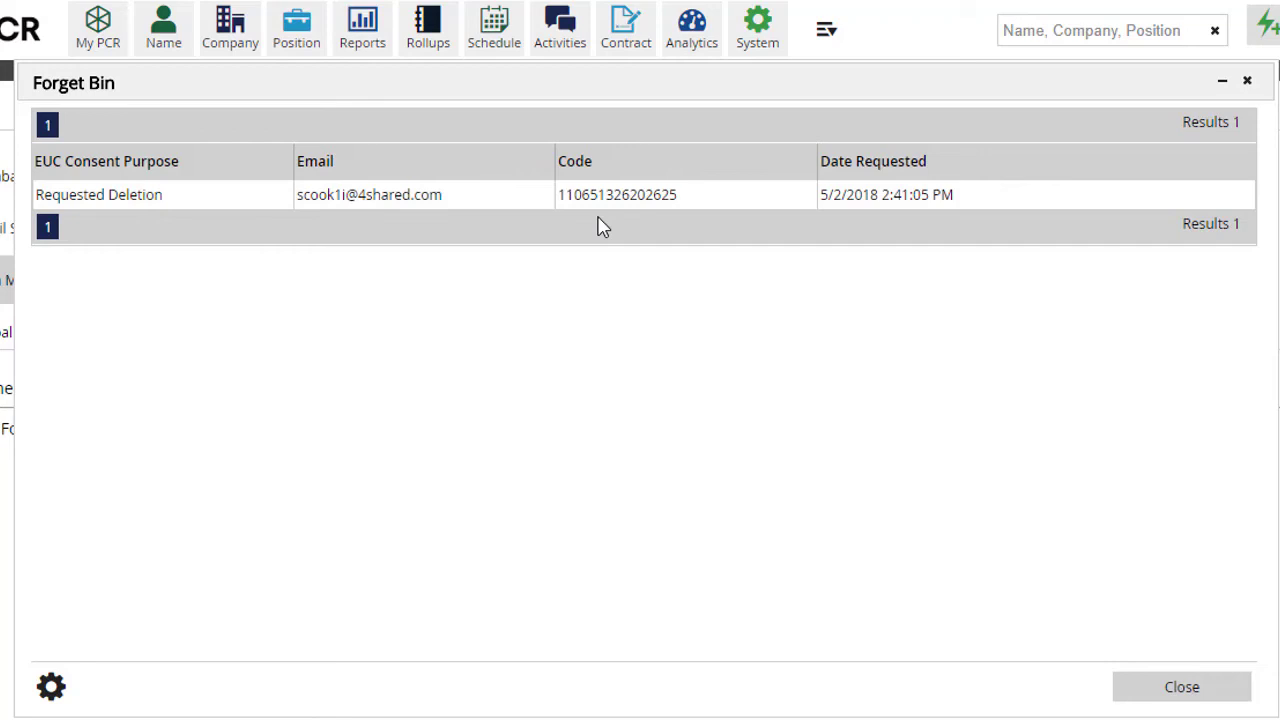
click(51, 688)
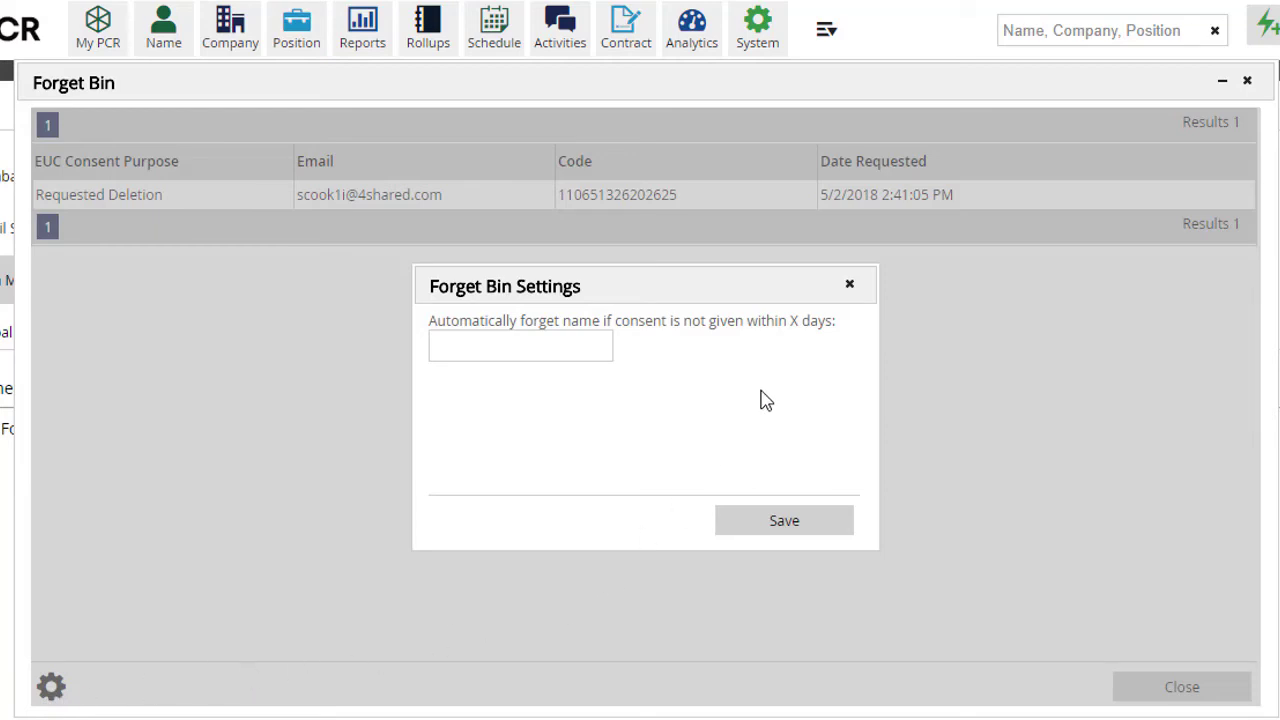
click(849, 284)
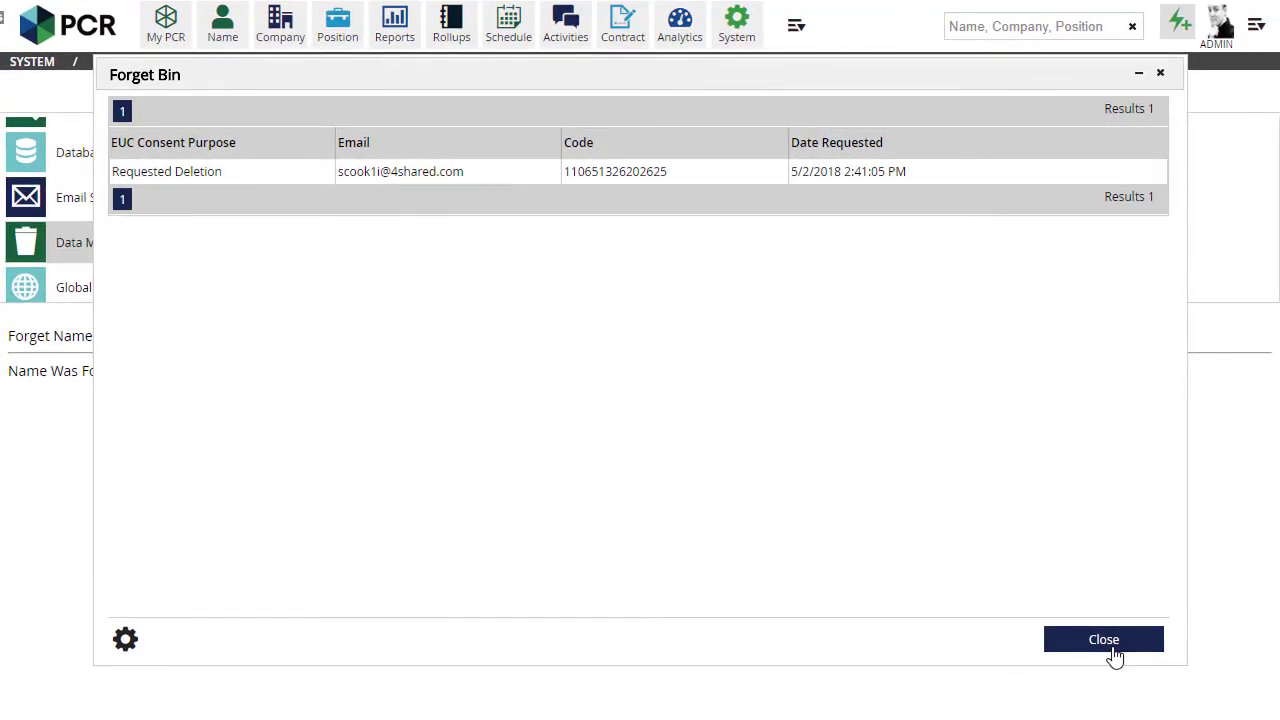
click(1104, 640)
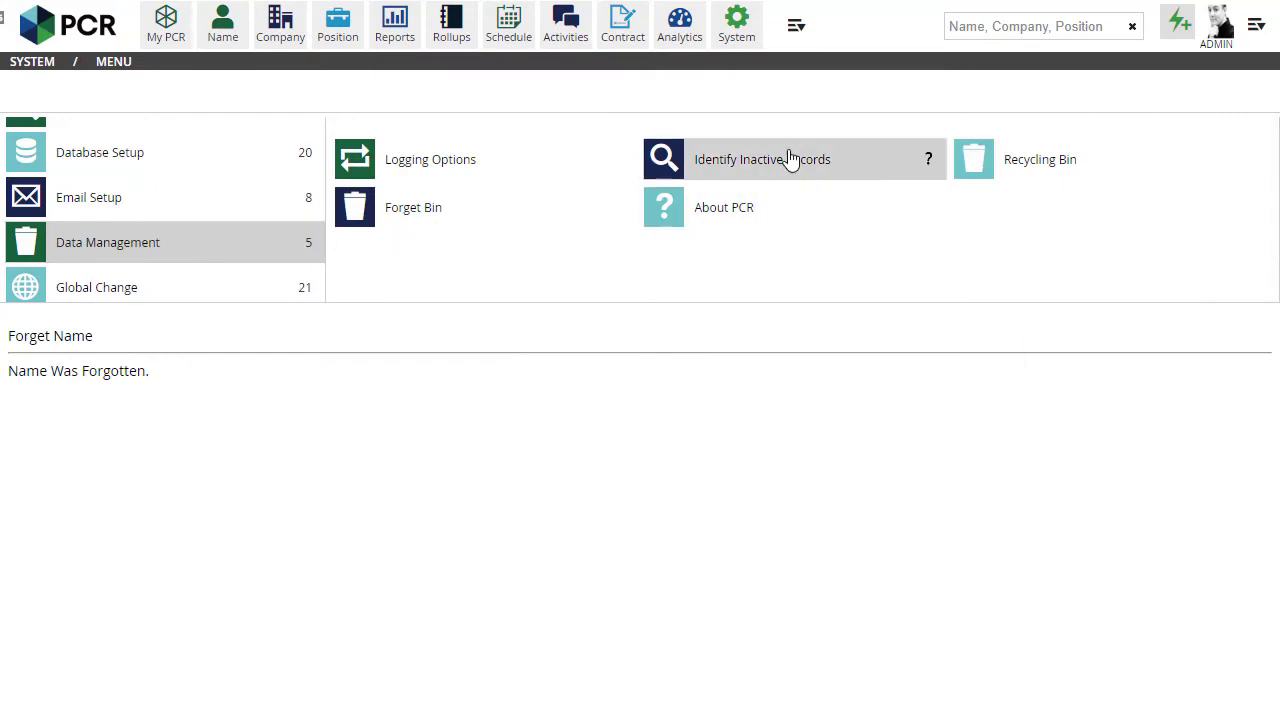
Start Identify Inactive Records, create a rollup named Inactive and choose it as the inactive record rollup list
click(790, 160)
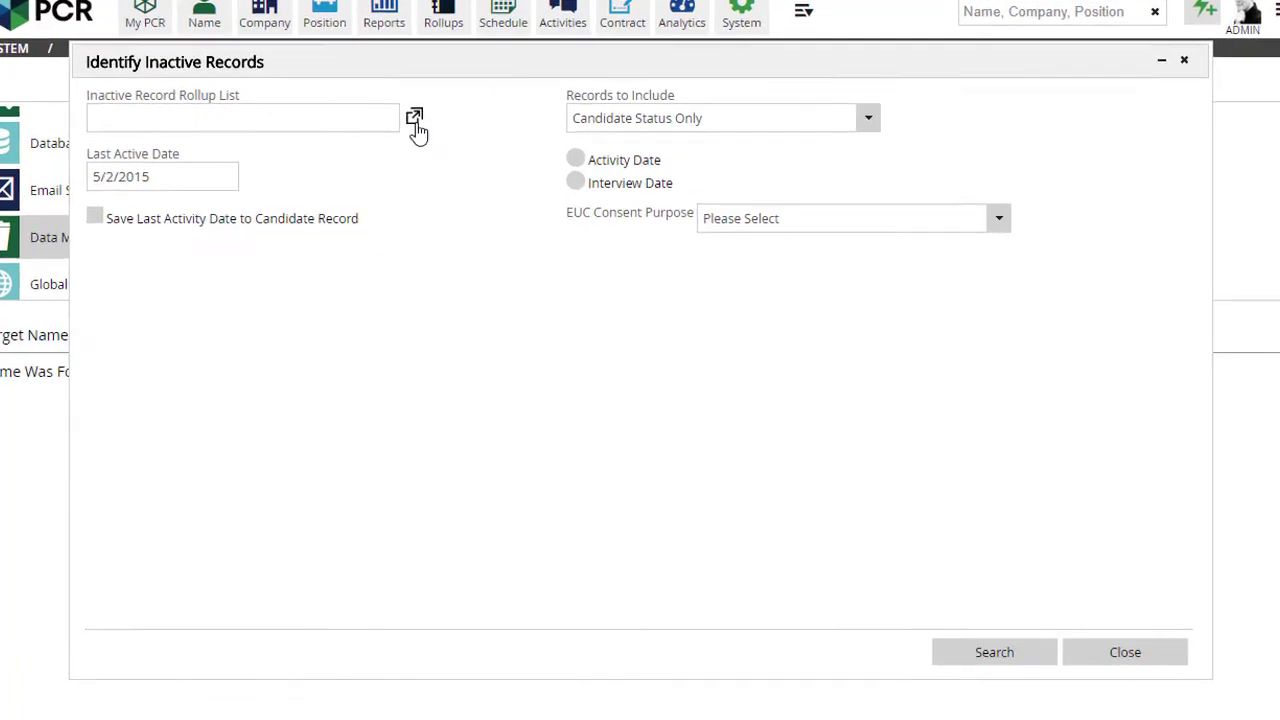
click(424, 126)
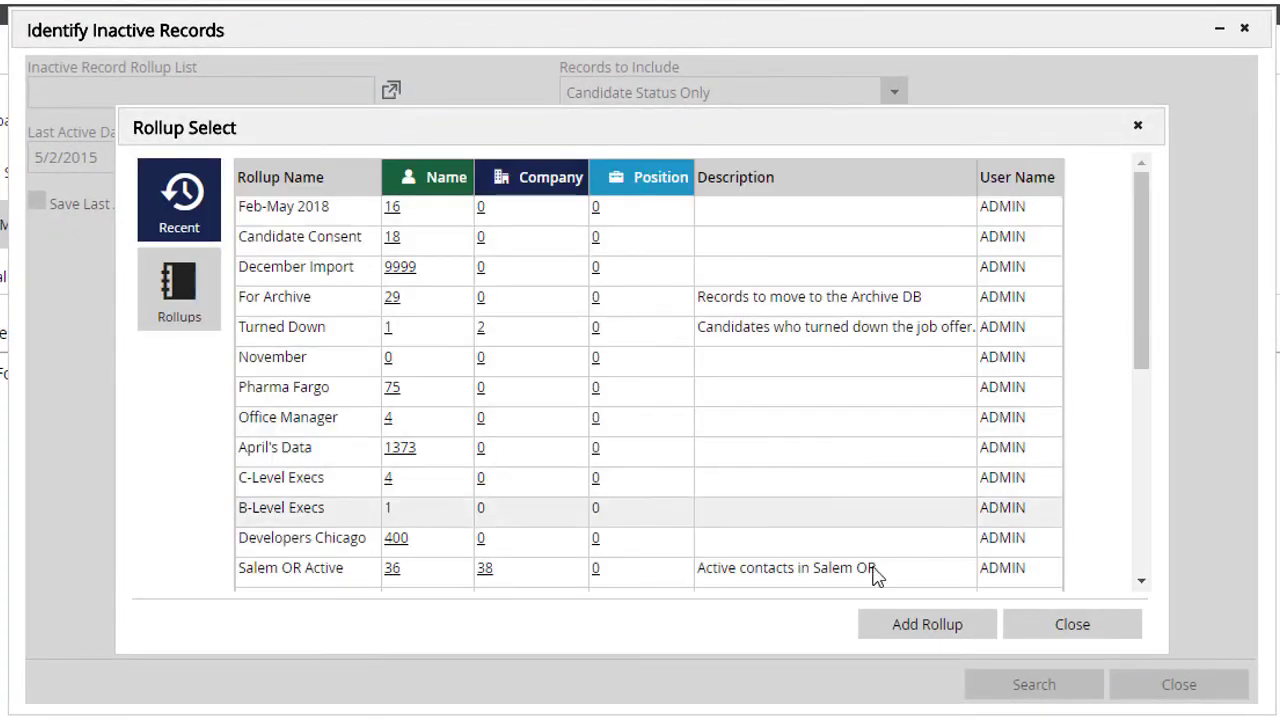
click(877, 636)
text(Inactive)
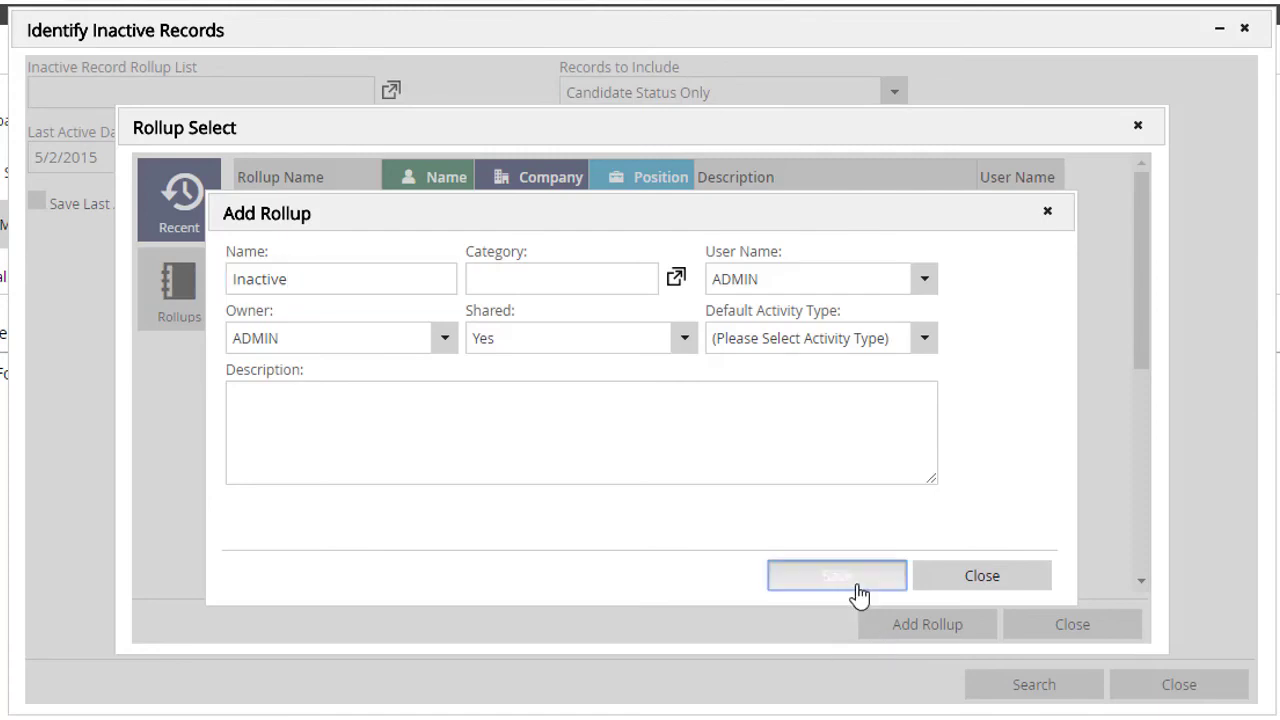
click(857, 592)
click(390, 104)
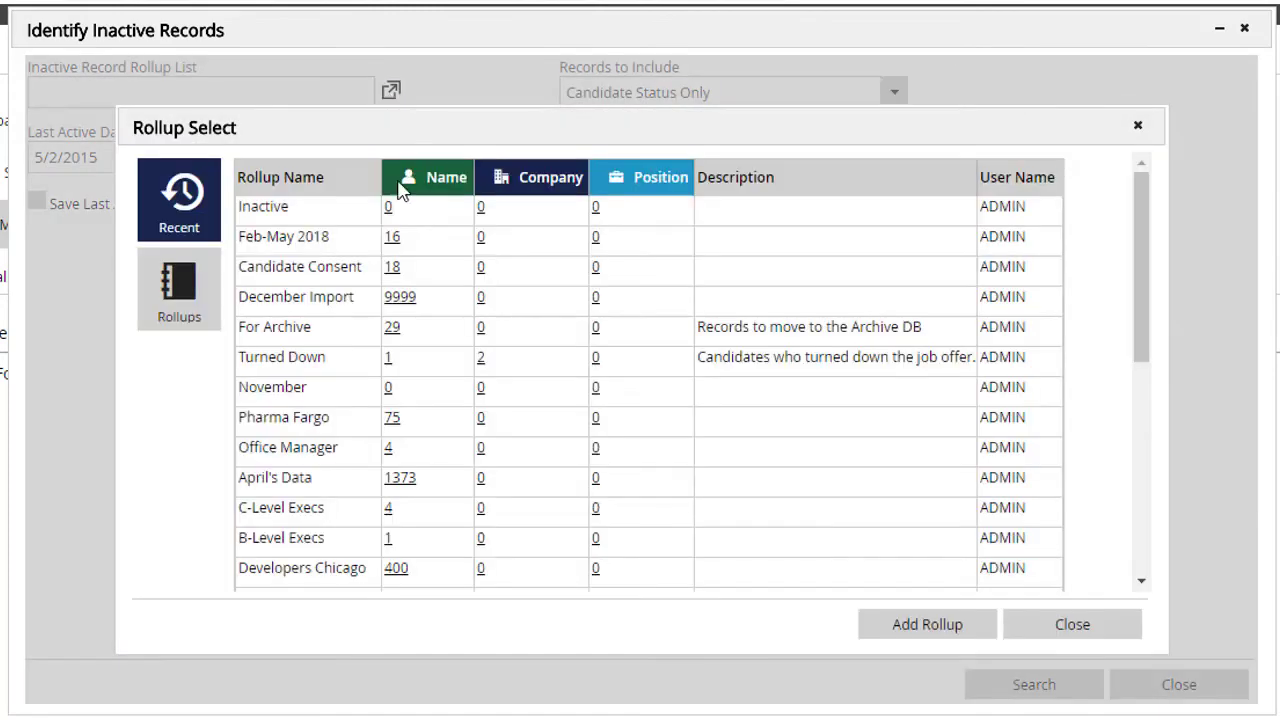
click(393, 215)
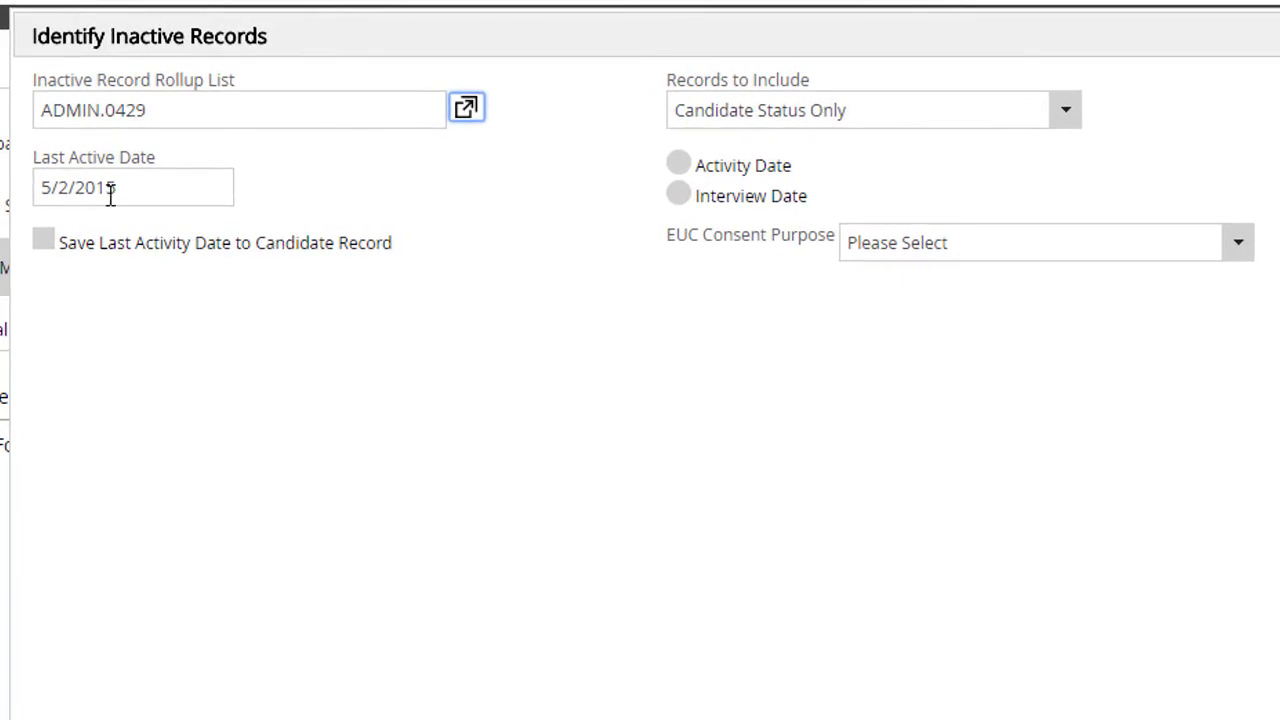
Set the last active date for the inactive record search to 3/2/2018
click(51, 189)
key(BackSpace)
text(3)
key(BackSpace)
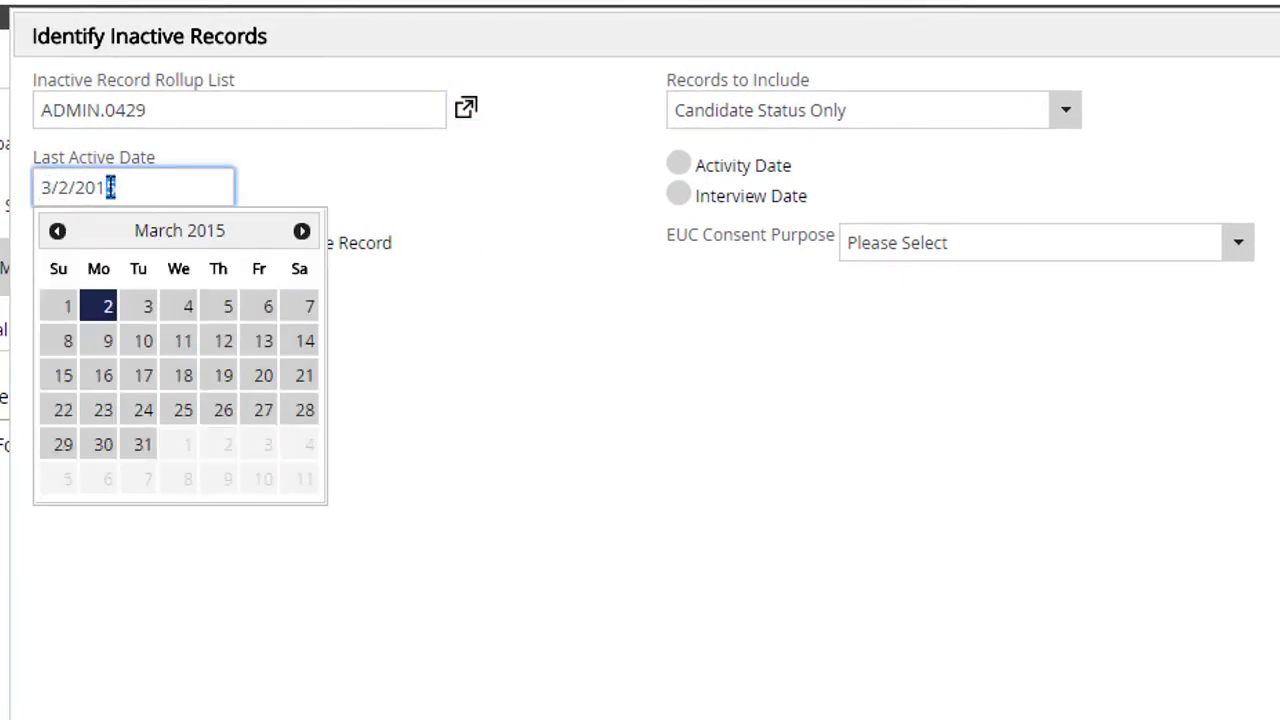
text(8)
click(279, 184)
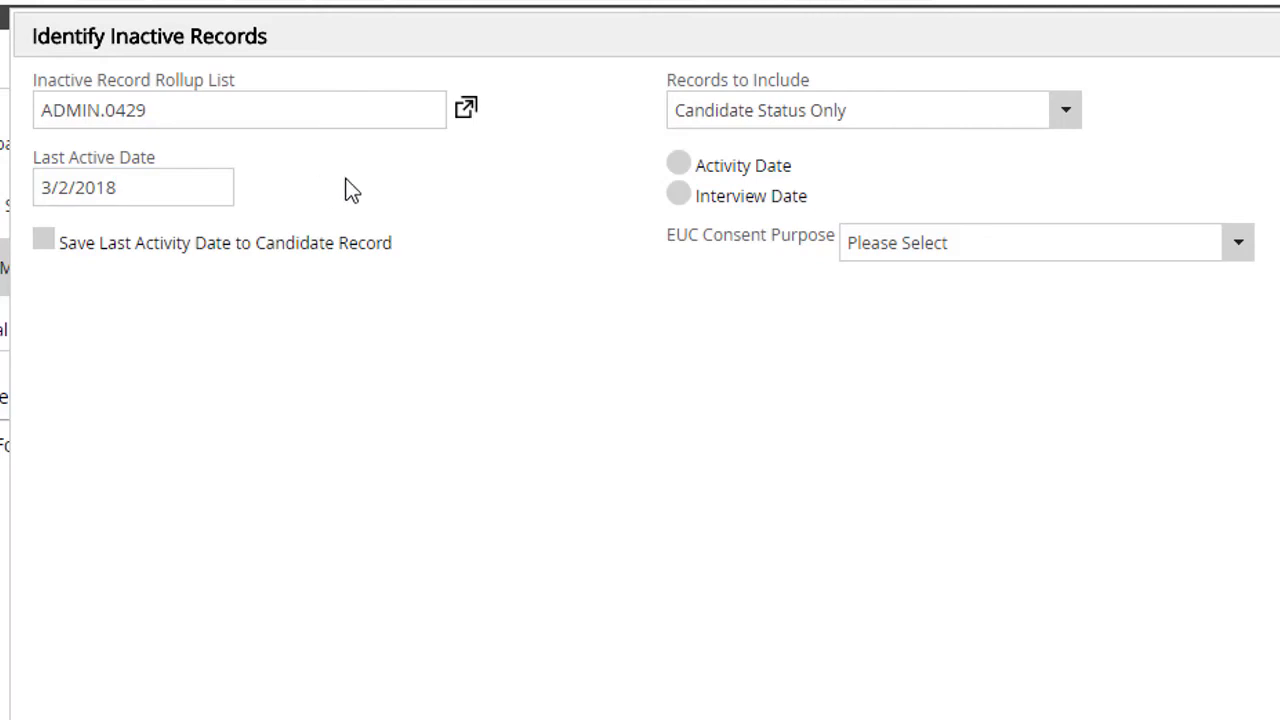
Search by Activity Date for records with EUC consent purpose Awaiting Consent and add the matches to the rollup
click(679, 167)
click(1239, 250)
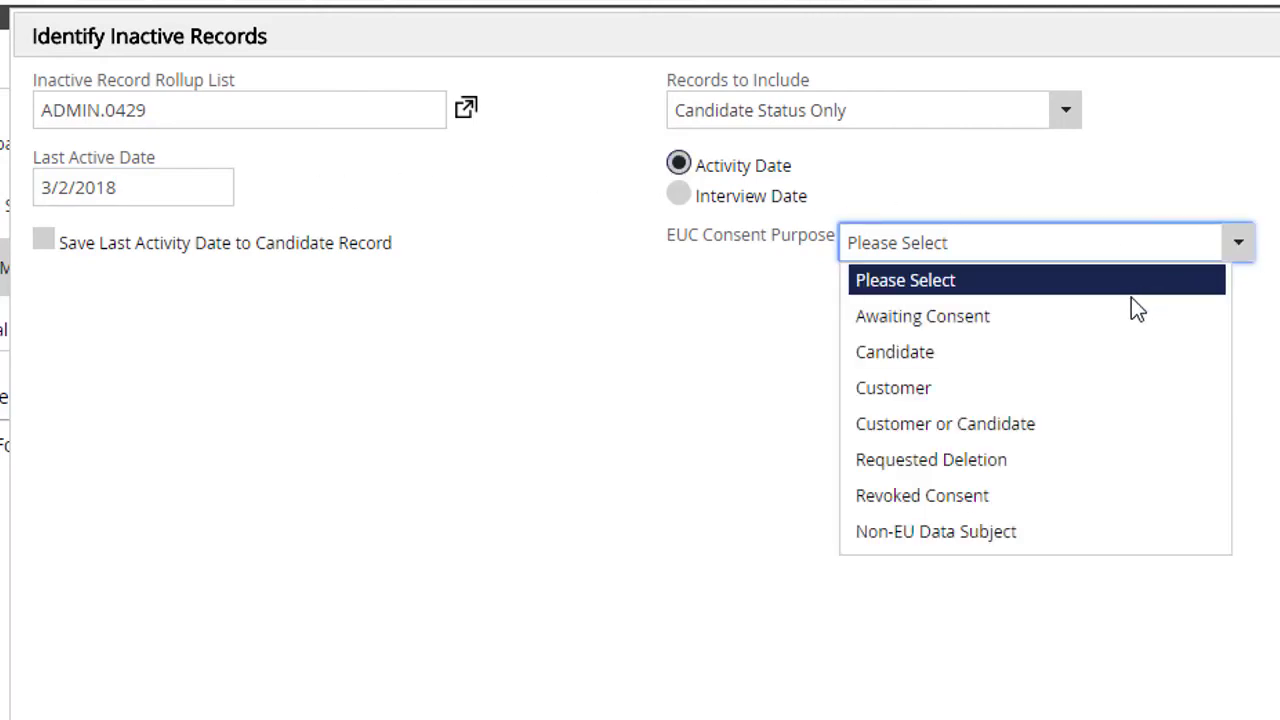
click(1116, 320)
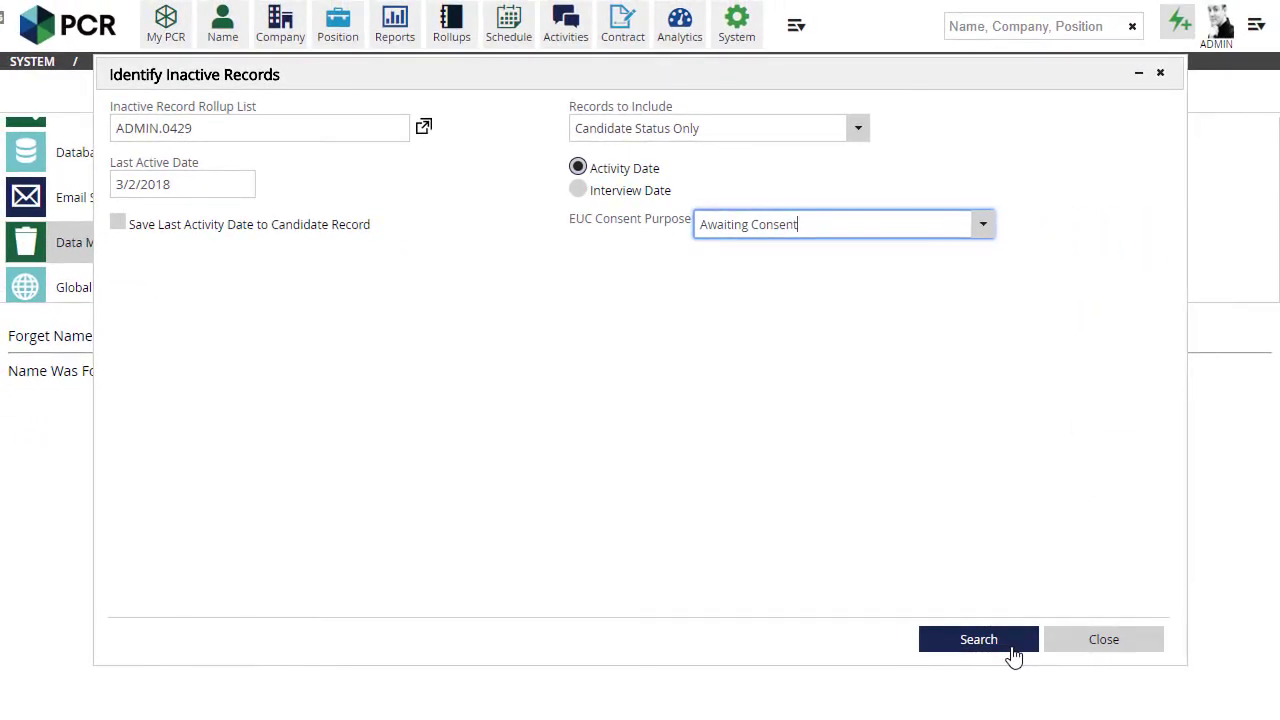
click(1013, 652)
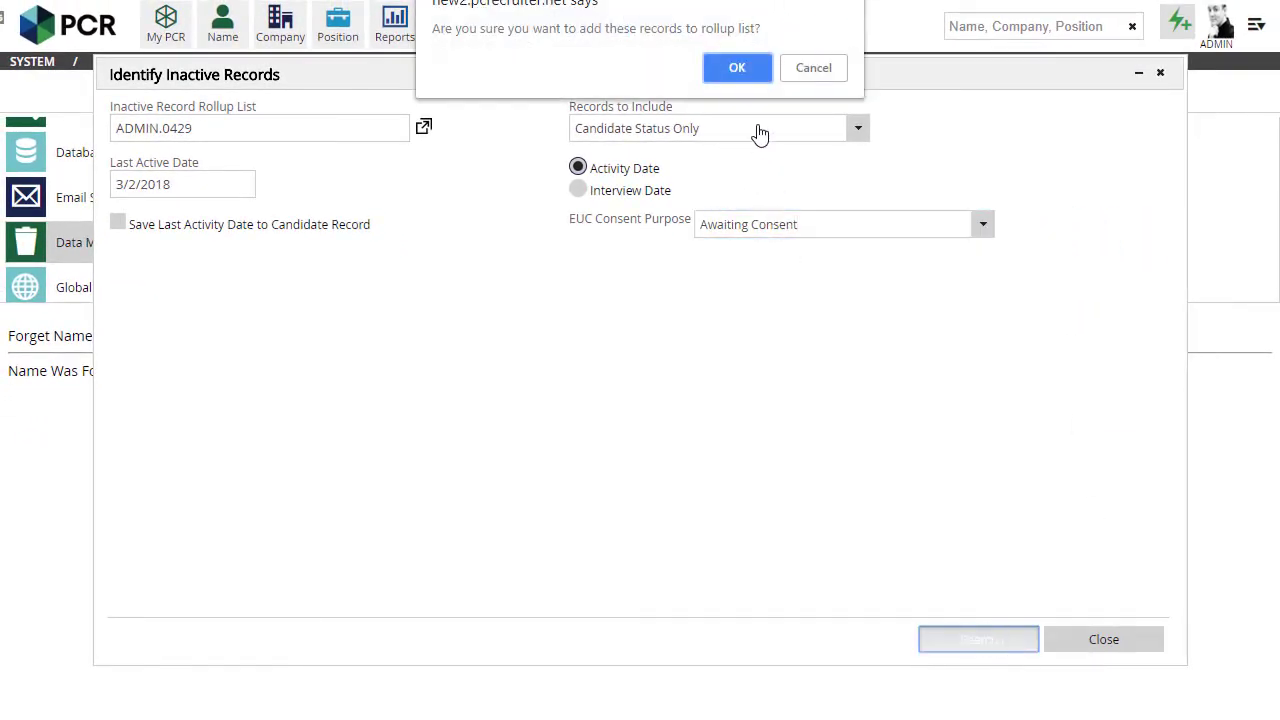
click(737, 68)
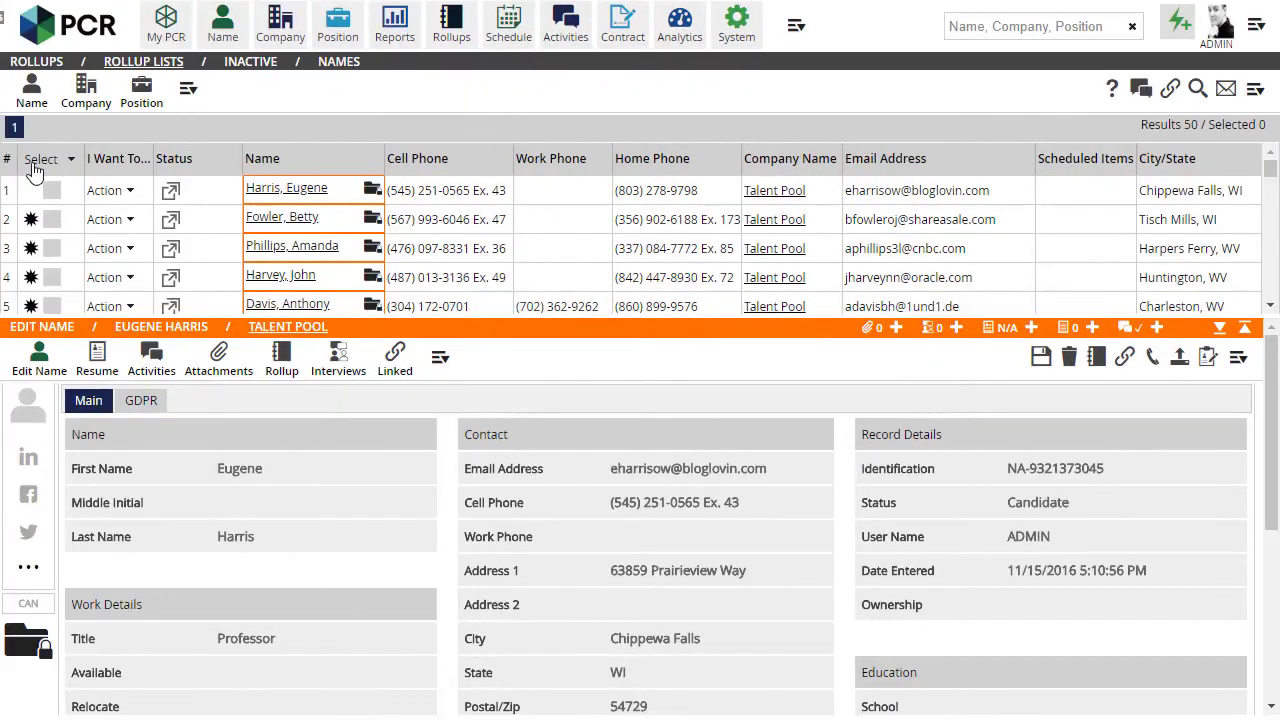
Select all names in the Inactive rollup and locate the bulk Forget action
click(52, 162)
click(52, 208)
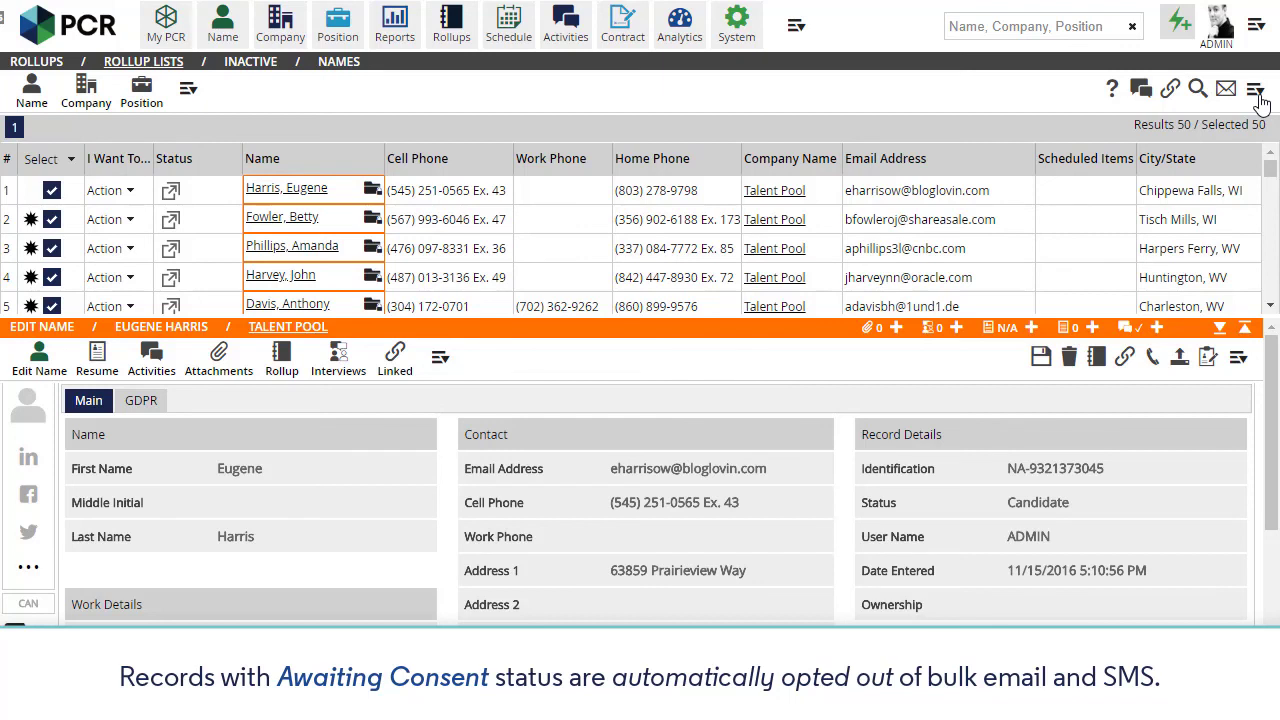
click(1257, 92)
scroll(1190, 160, down, 4)
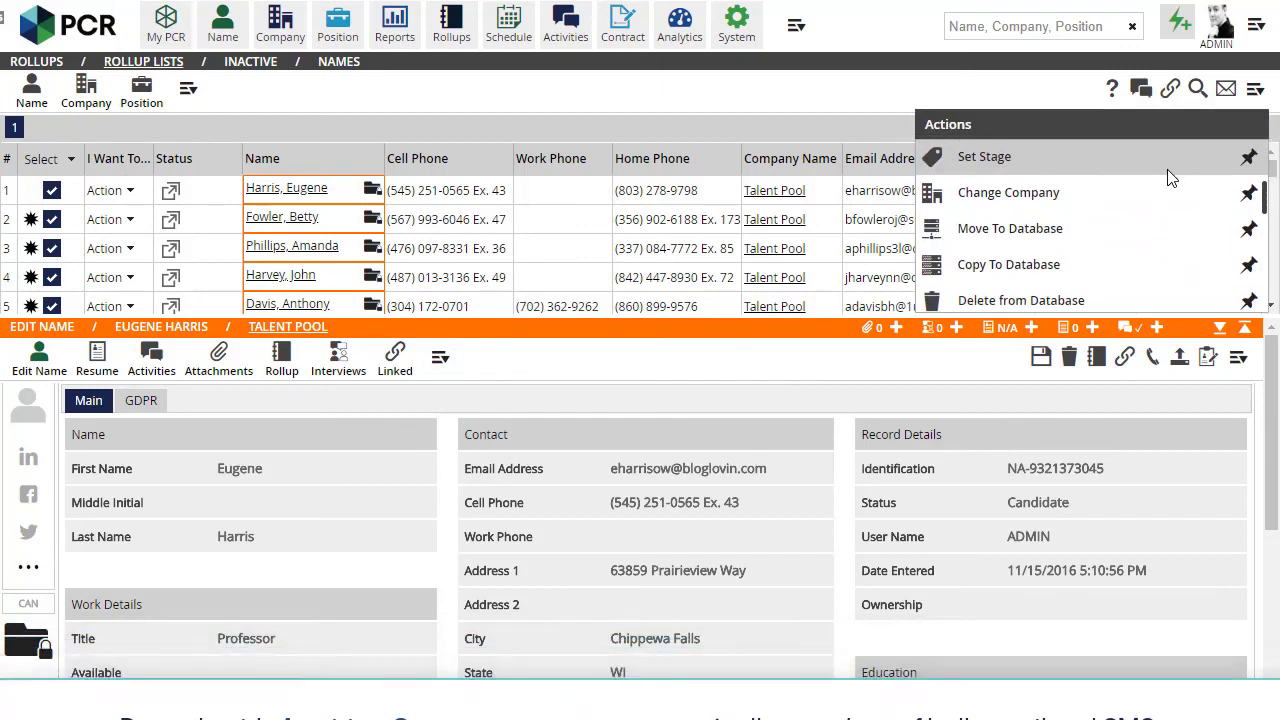
scroll(1160, 190, down, 10)
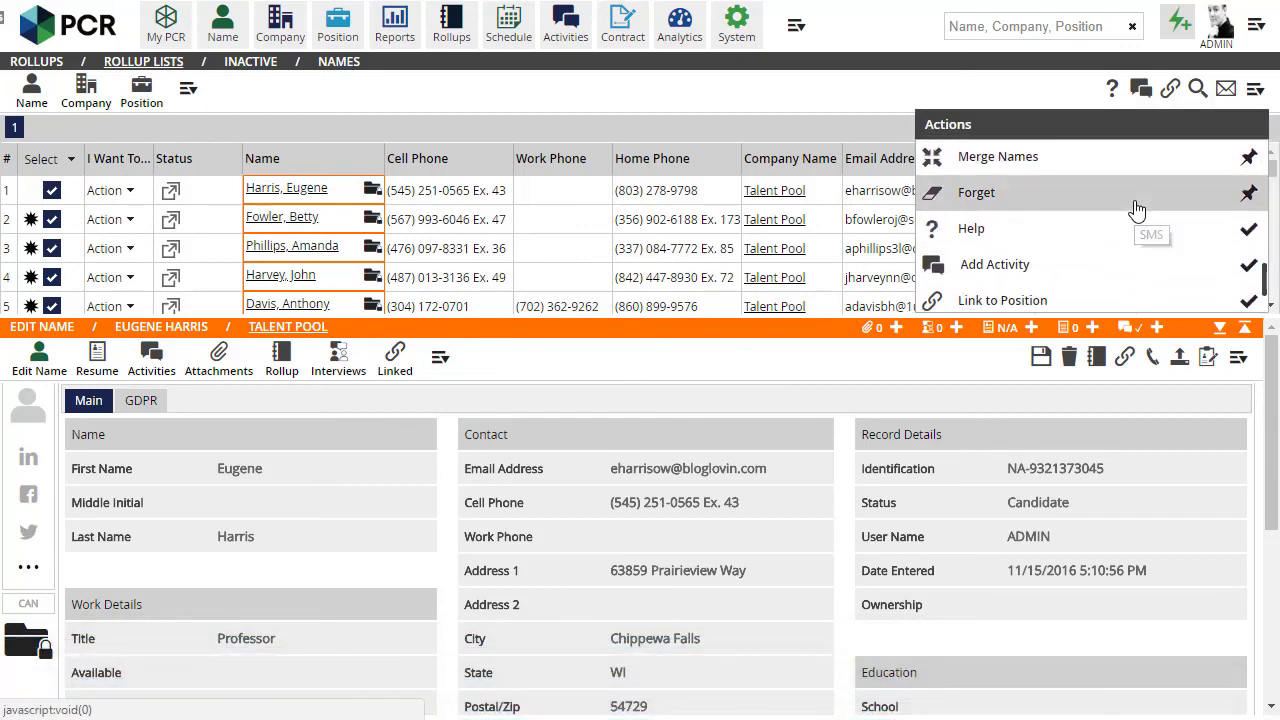